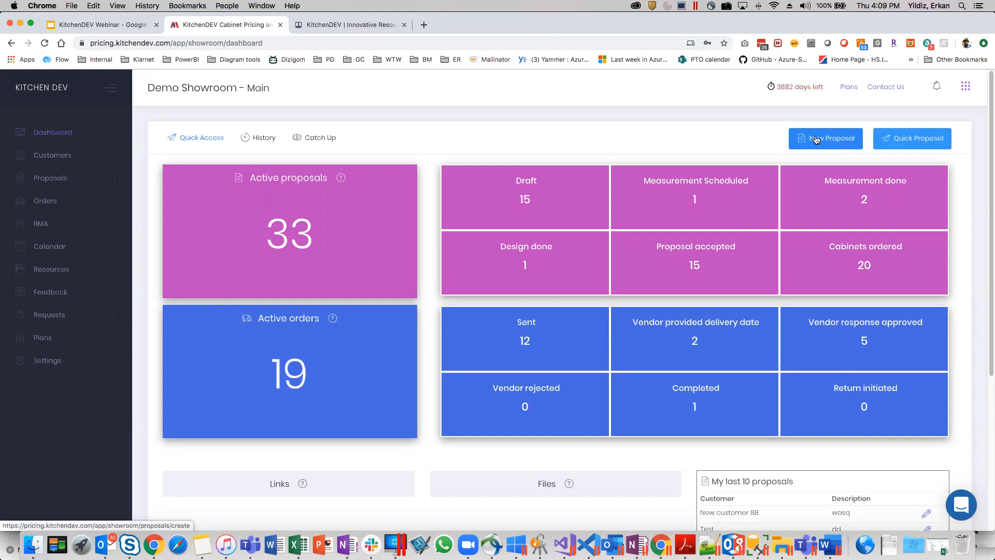
# Start a new proposal and enter the customer's name.
pyautogui.click(819, 147)
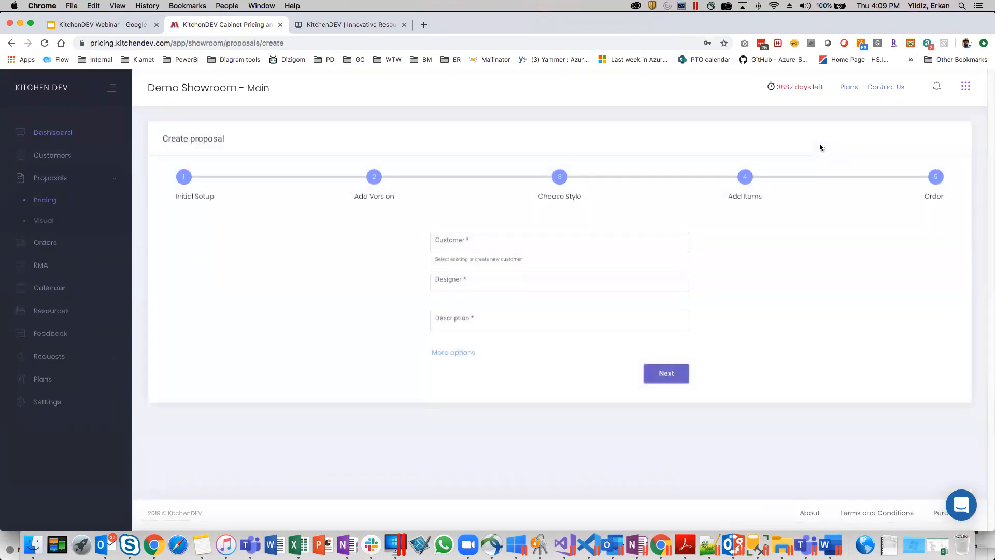
pyautogui.click(548, 242)
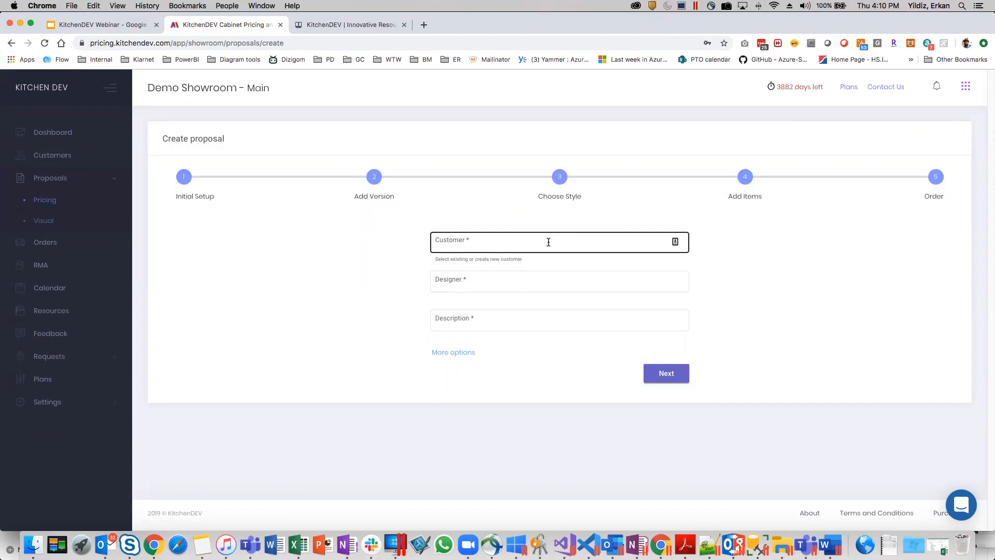
pyautogui.click(545, 242)
pyautogui.write('Er')
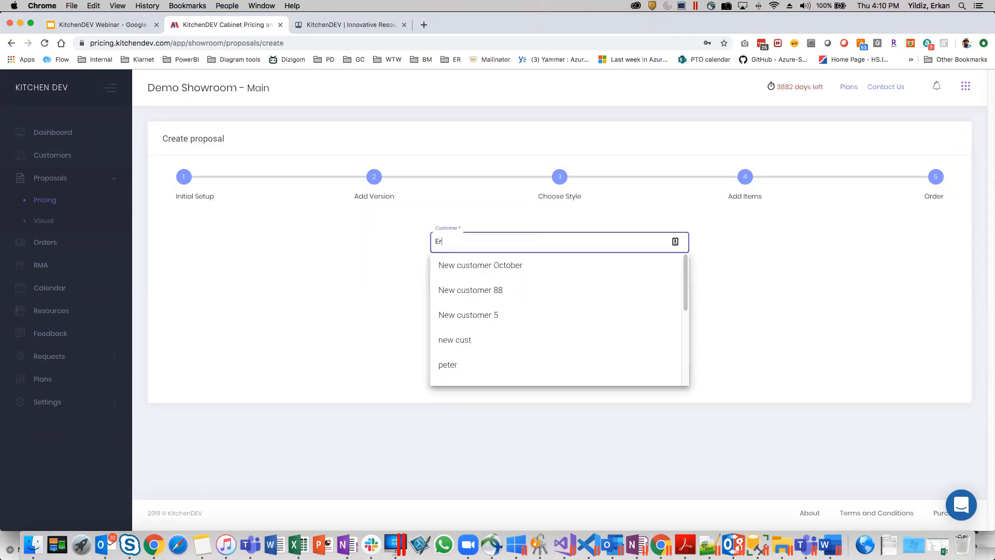
pyautogui.write('ic Demo')
pyautogui.press('Tab')
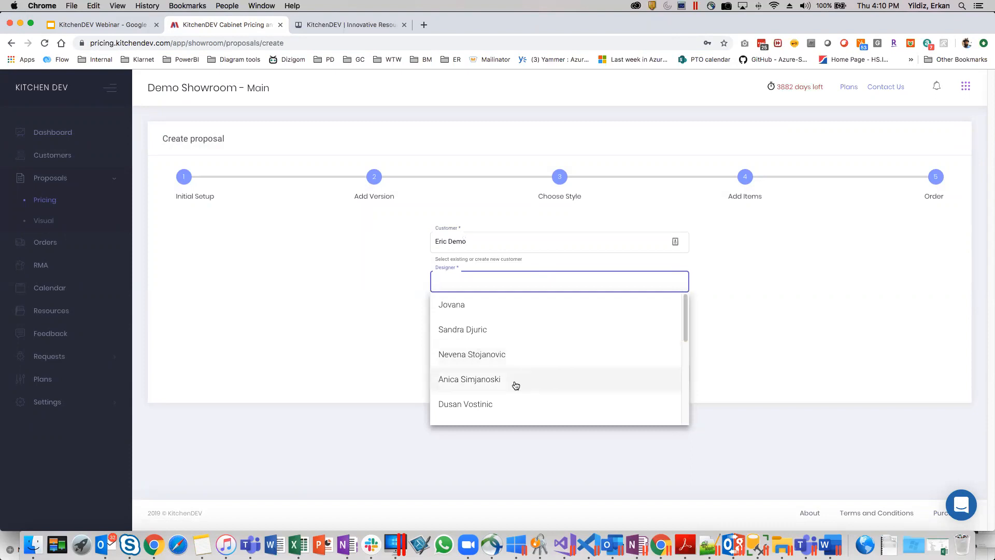
# Assign the fifth listed designer, describe the proposal as "1st floor kitchen" and continue to the version setup.
pyautogui.click(505, 402)
pyautogui.click(500, 322)
pyautogui.write('1st floor kitchen')
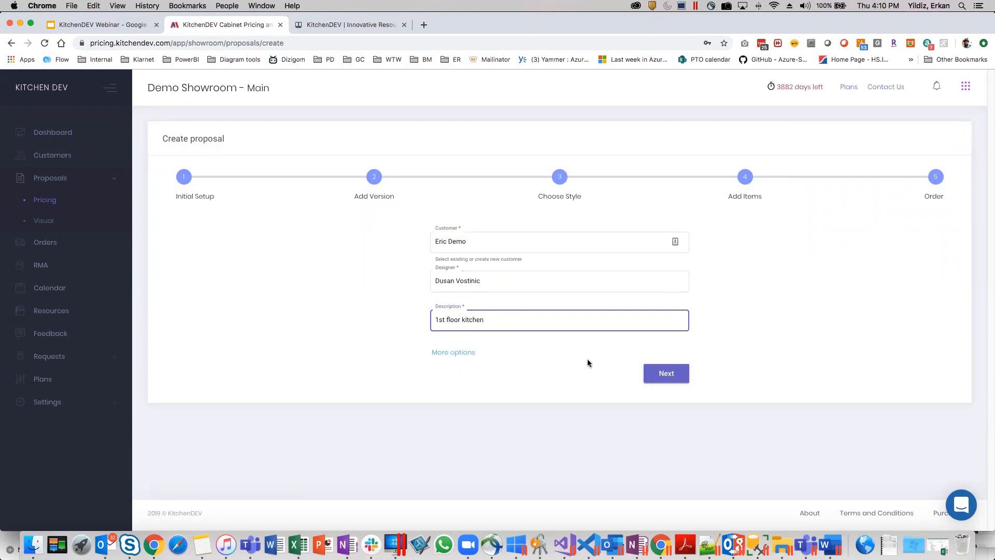
pyautogui.click(667, 377)
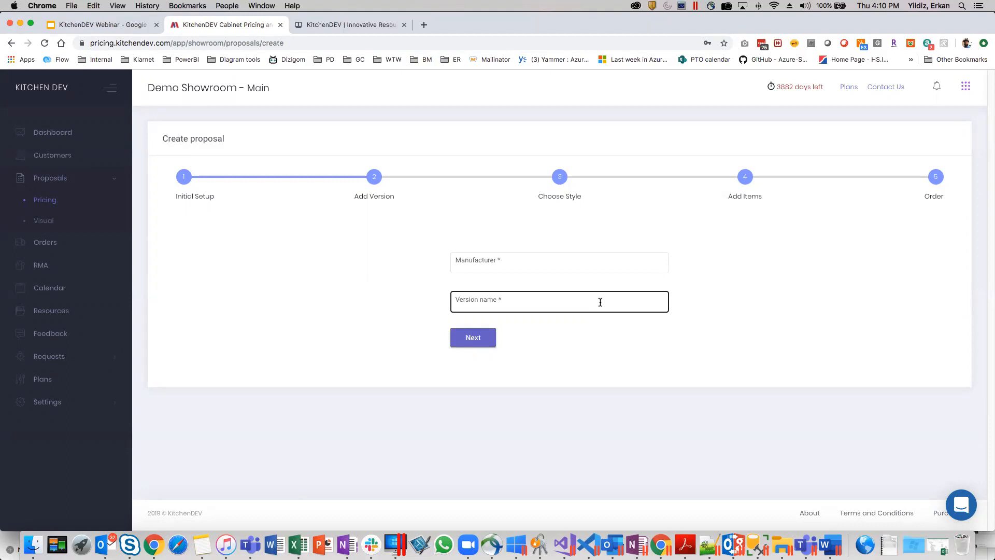
# Add a version with manufacturer Demo vendor 1, named "Kitchen with island", and continue to the style choice.
pyautogui.click(534, 261)
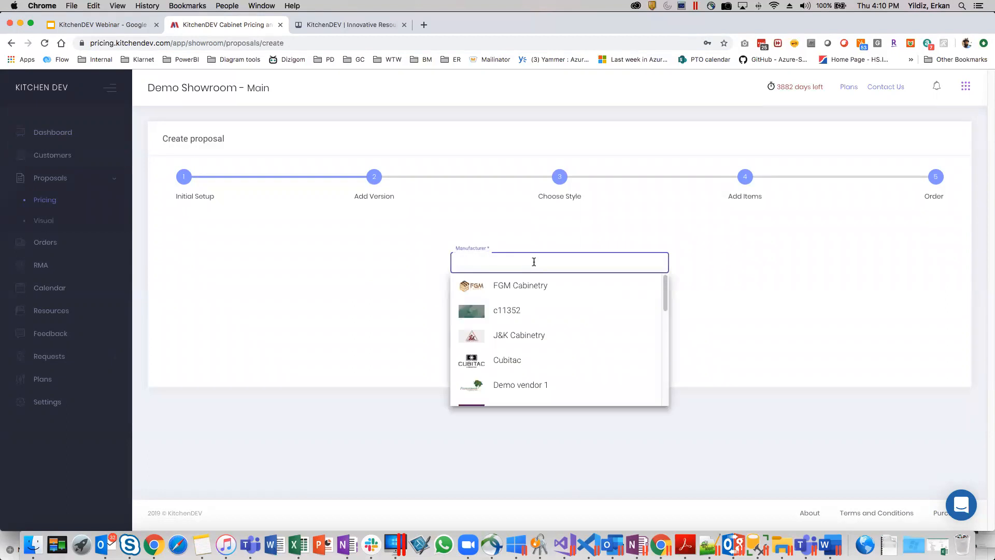
pyautogui.write('de')
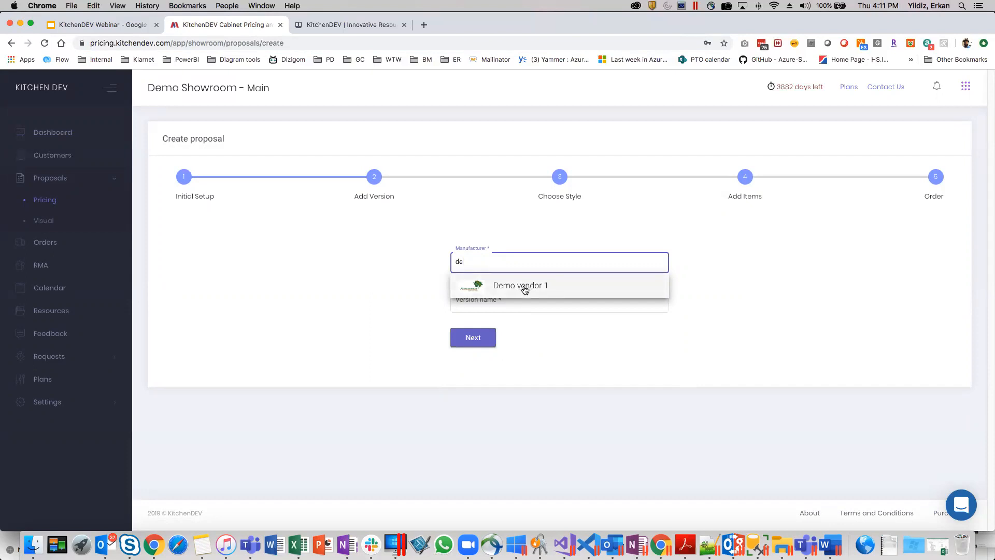
pyautogui.click(524, 286)
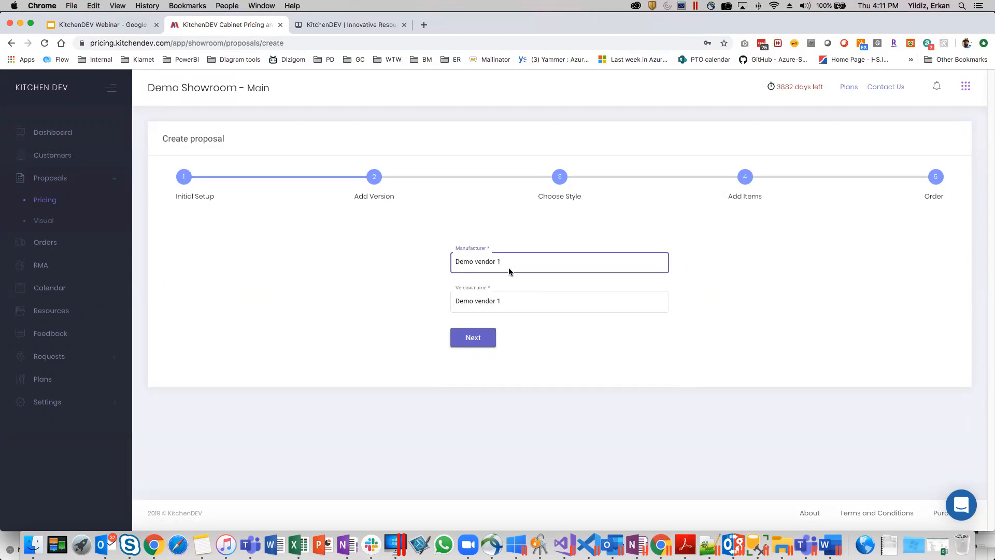
pyautogui.doubleClick(535, 303)
pyautogui.press('super+a')
pyautogui.write('Kitchen')
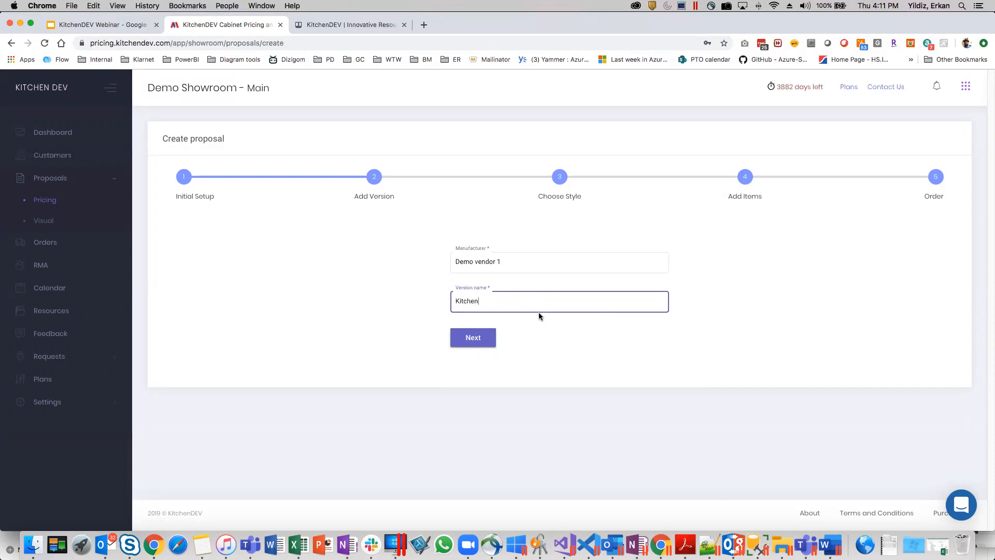
pyautogui.write(' with island')
pyautogui.click(469, 338)
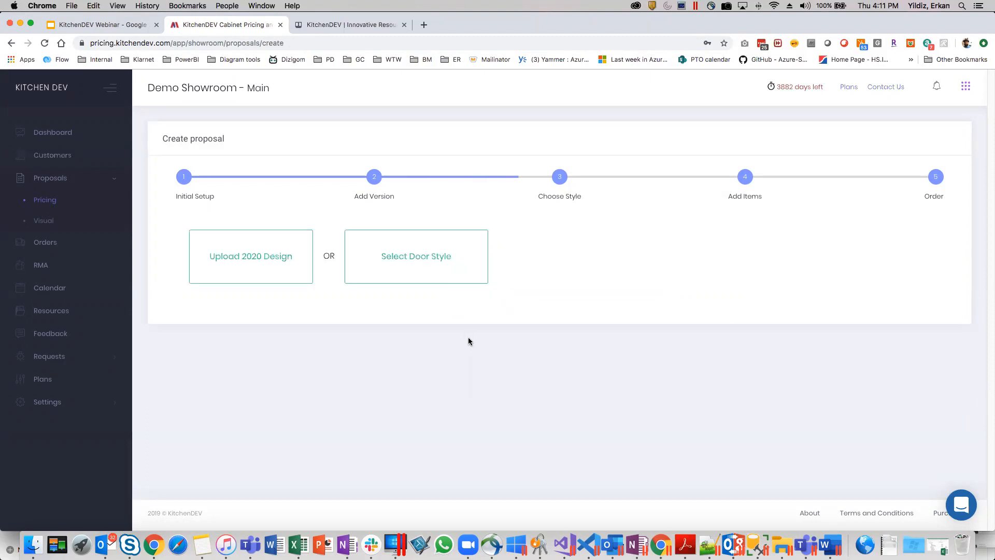
# Review the instructions for exporting and uploading a 2020 design.
pyautogui.click(225, 270)
pyautogui.scroll(-3, 401, 375)
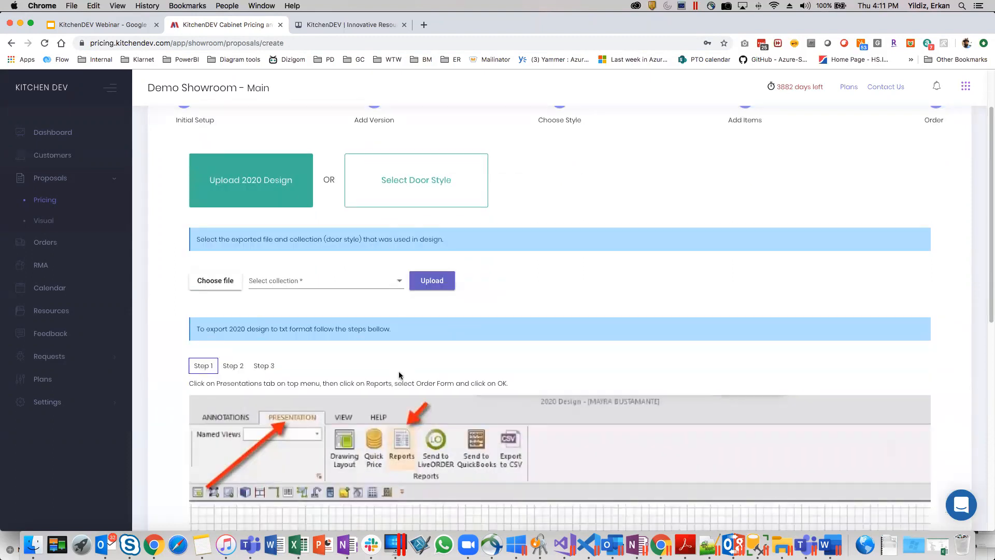
pyautogui.scroll(-1, 570, 386)
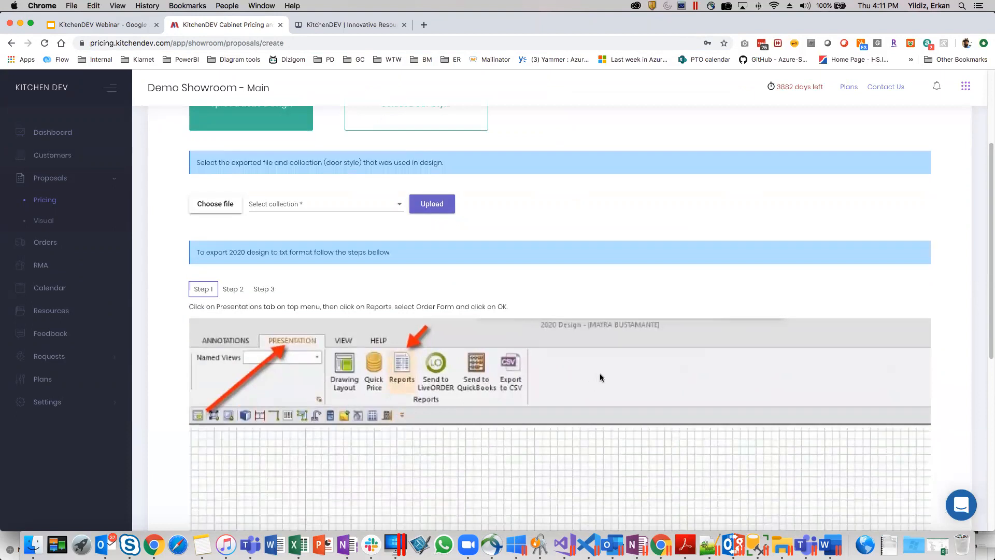
pyautogui.scroll(-3, 602, 371)
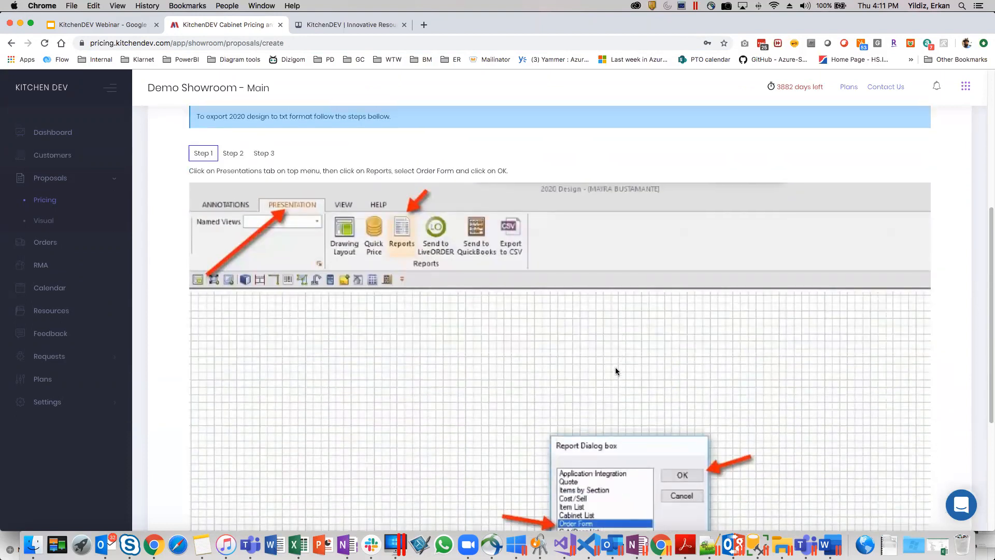
pyautogui.scroll(6, 615, 367)
# Choose to select a door style instead and pick Greystone Shaker (AG).
pyautogui.click(410, 274)
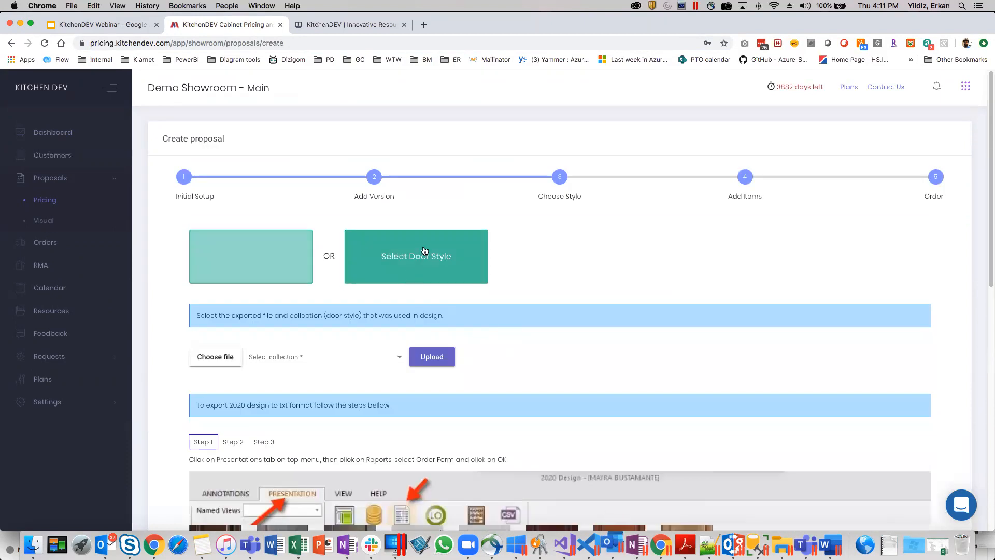
pyautogui.scroll(-1, 472, 253)
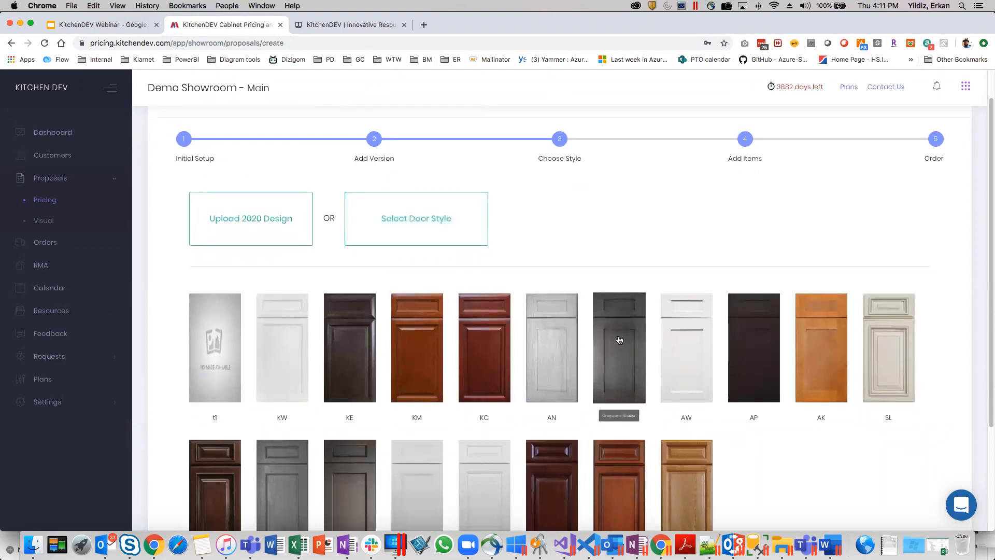
pyautogui.click(619, 339)
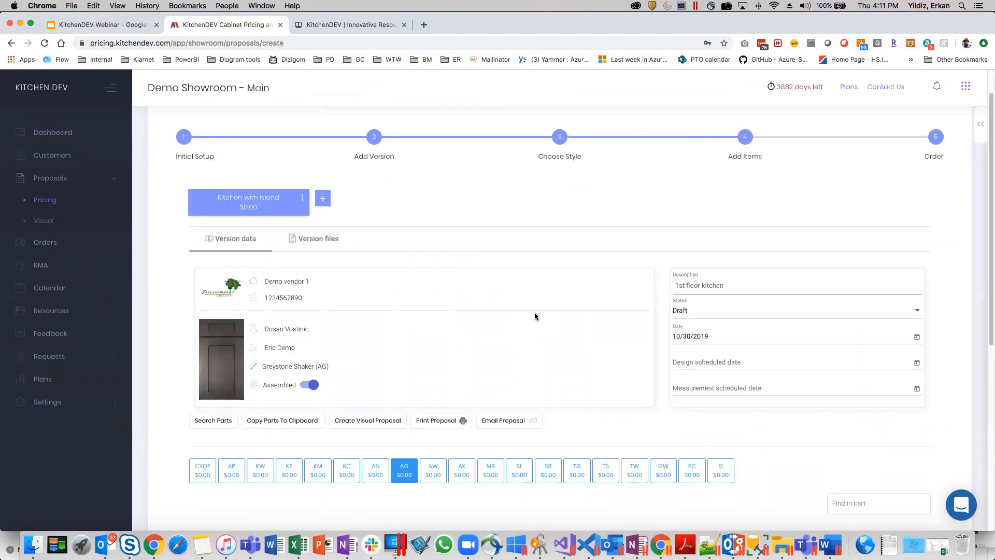
# Examine the proposal's design scheduled date field and the available status options without changing them.
pyautogui.scroll(-2, 534, 313)
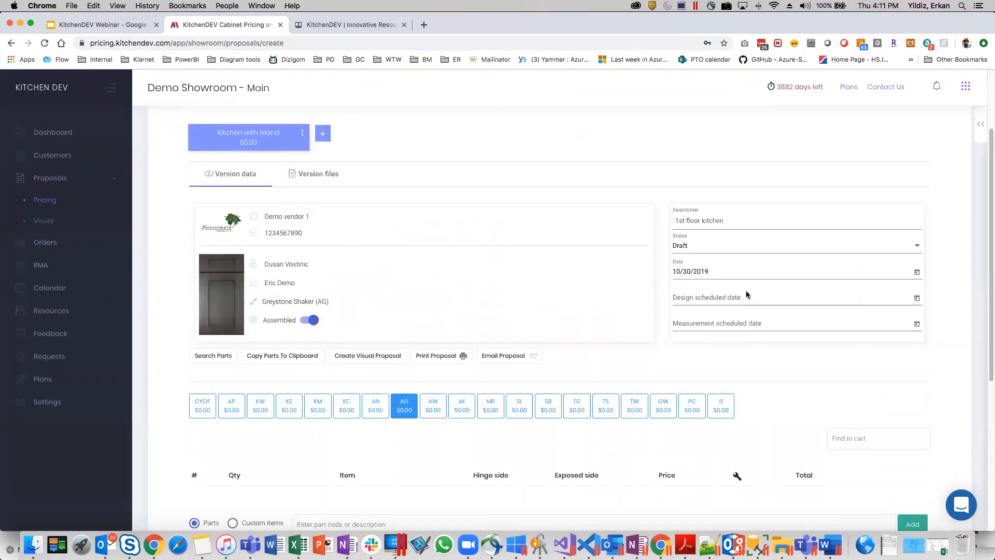
pyautogui.click(732, 296)
pyautogui.click(645, 285)
pyautogui.click(689, 246)
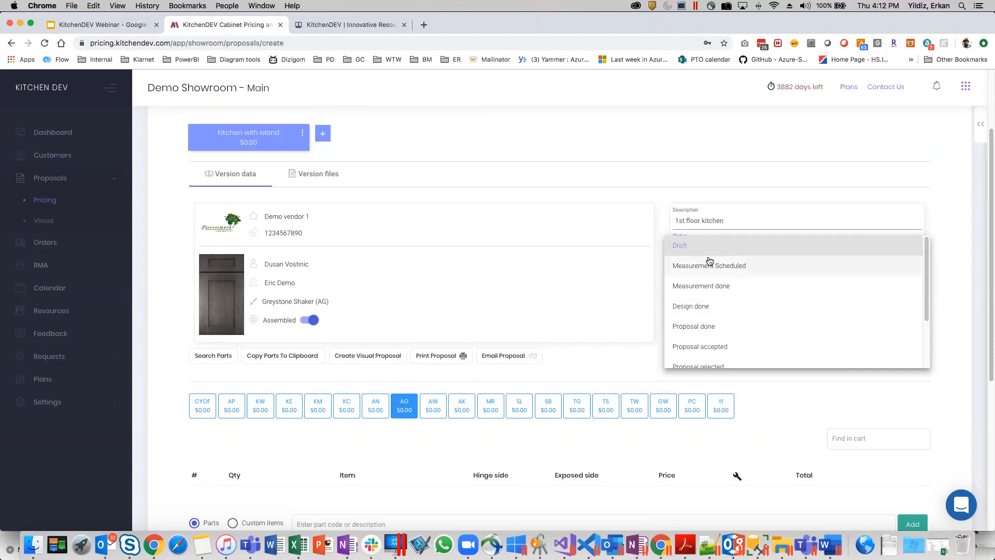
pyautogui.click(629, 254)
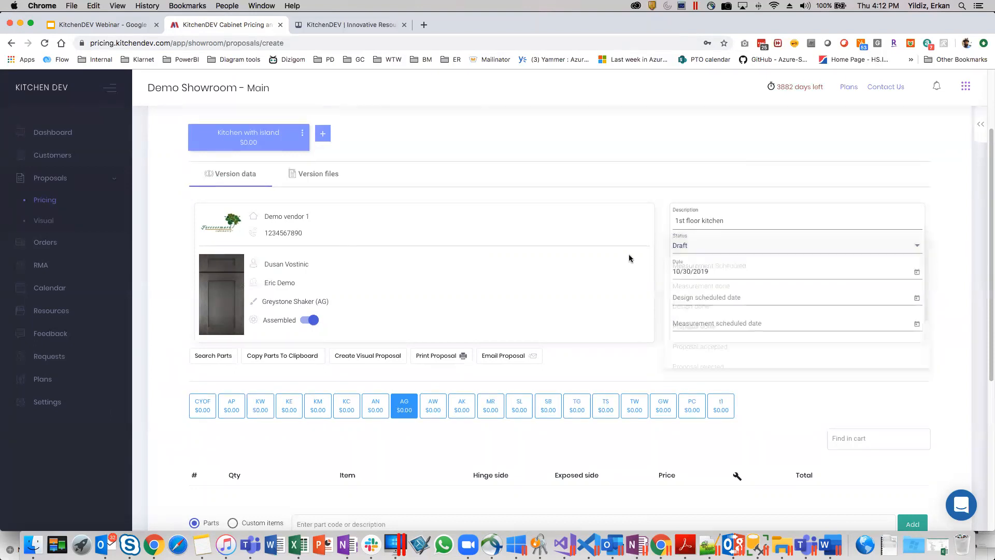
pyautogui.click(704, 252)
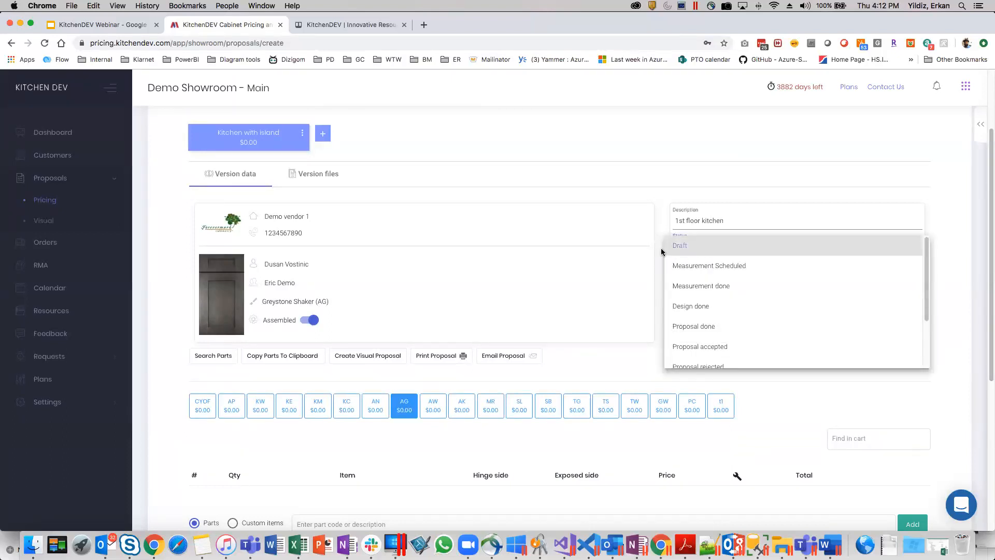
pyautogui.click(642, 252)
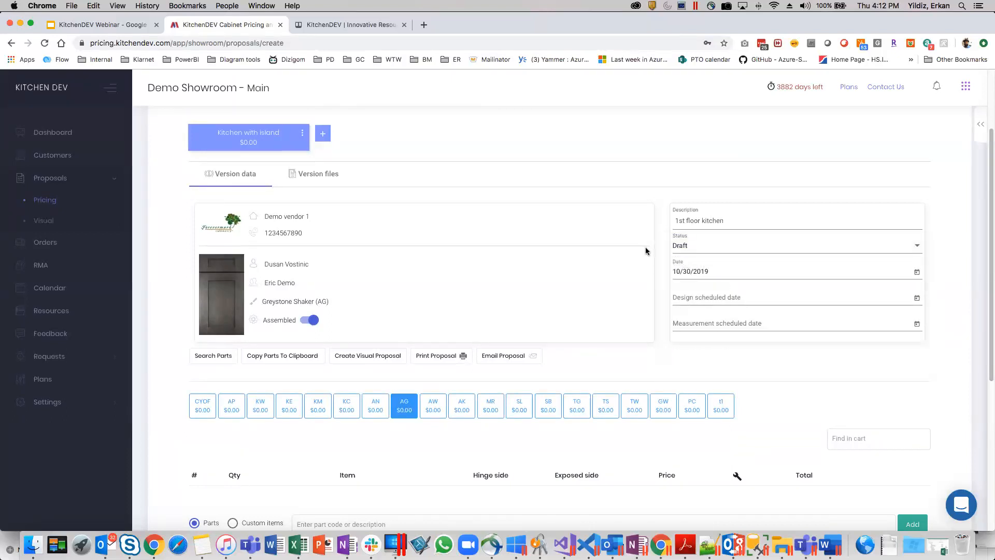
pyautogui.click(694, 245)
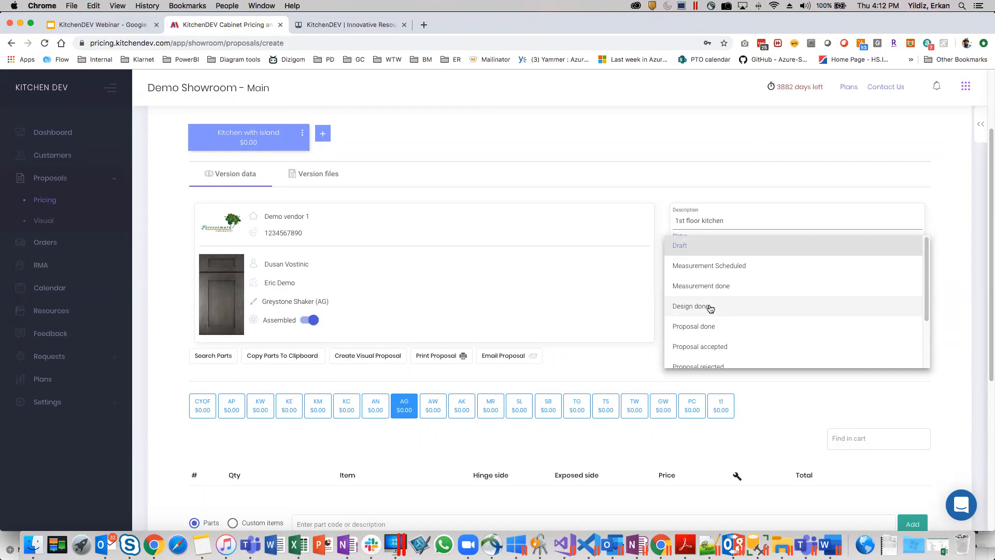
pyautogui.click(645, 285)
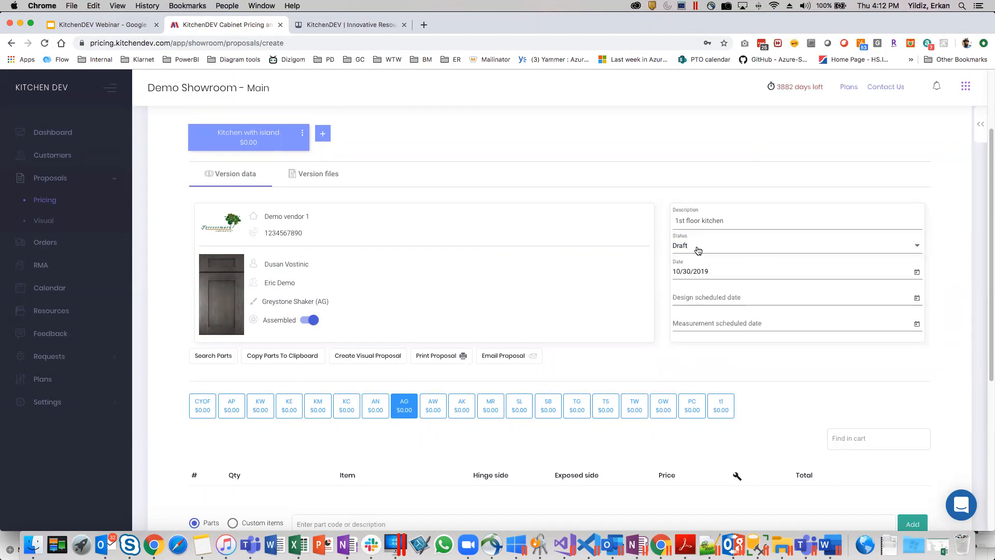
# Add the wall cabinets W0930 and W1230 to the proposal's parts list.
pyautogui.scroll(-4, 503, 298)
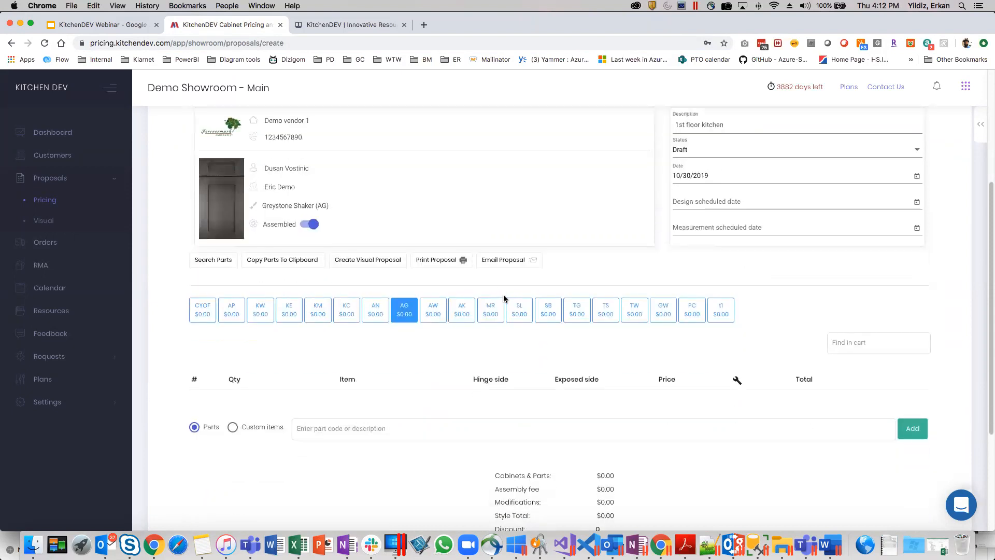
pyautogui.scroll(-5, 504, 298)
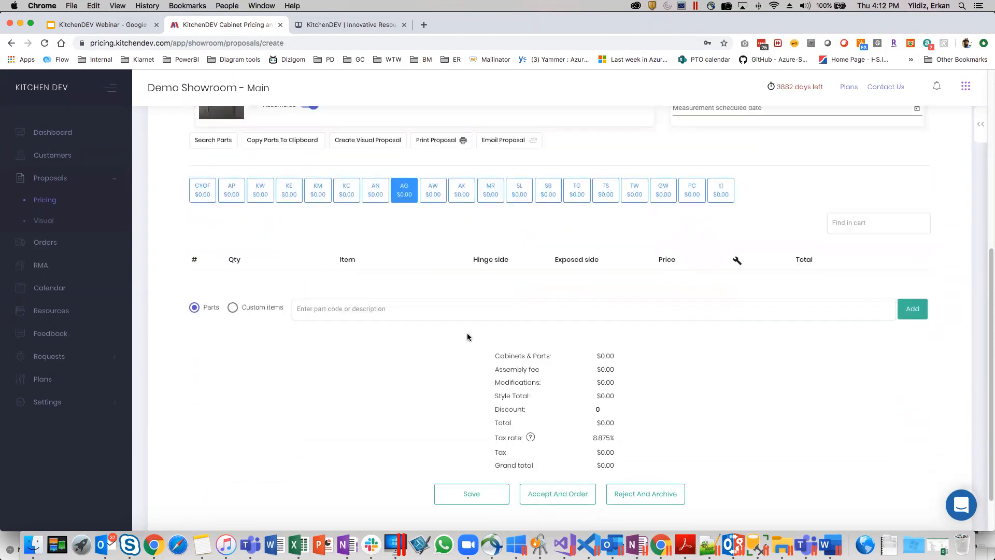
pyautogui.click(388, 309)
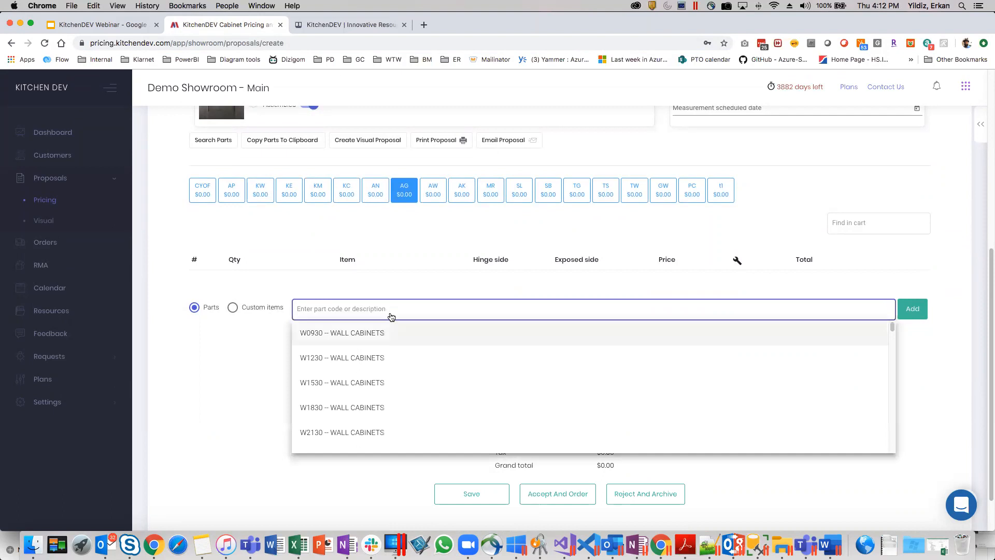
pyautogui.click(383, 333)
pyautogui.write('w')
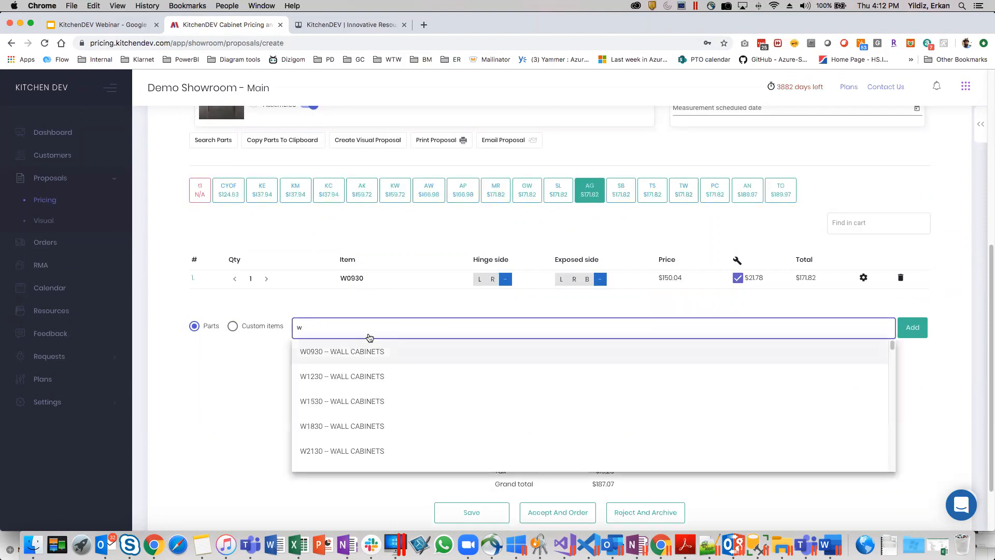
pyautogui.click(372, 377)
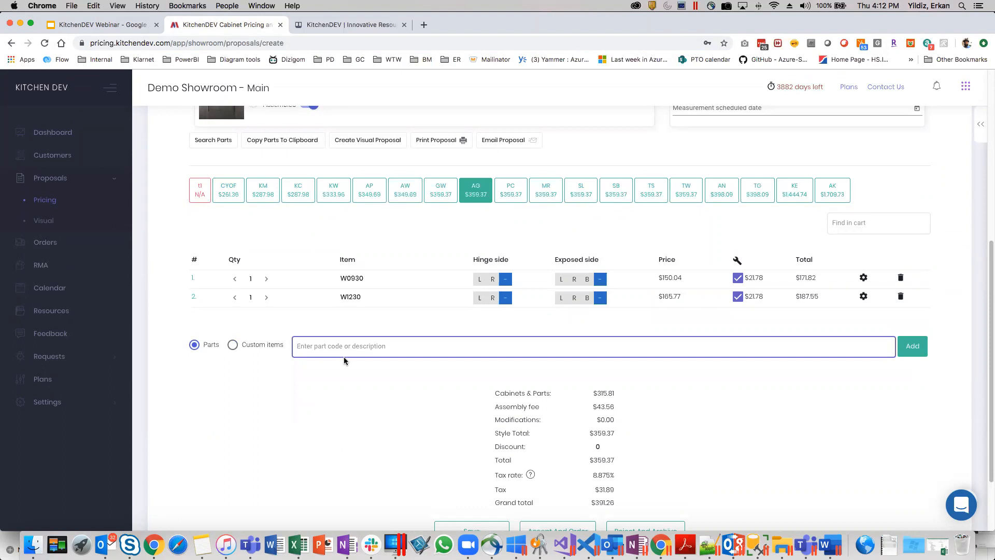
# Search the parts by the description "wall" and add the W2730B wall cabinet.
pyautogui.write('b')
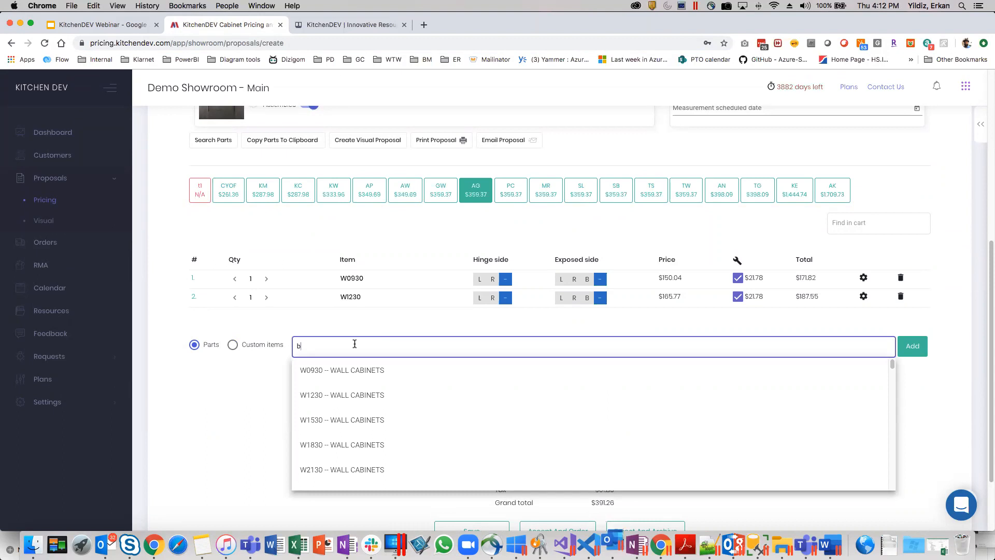
pyautogui.press('BackSpace')
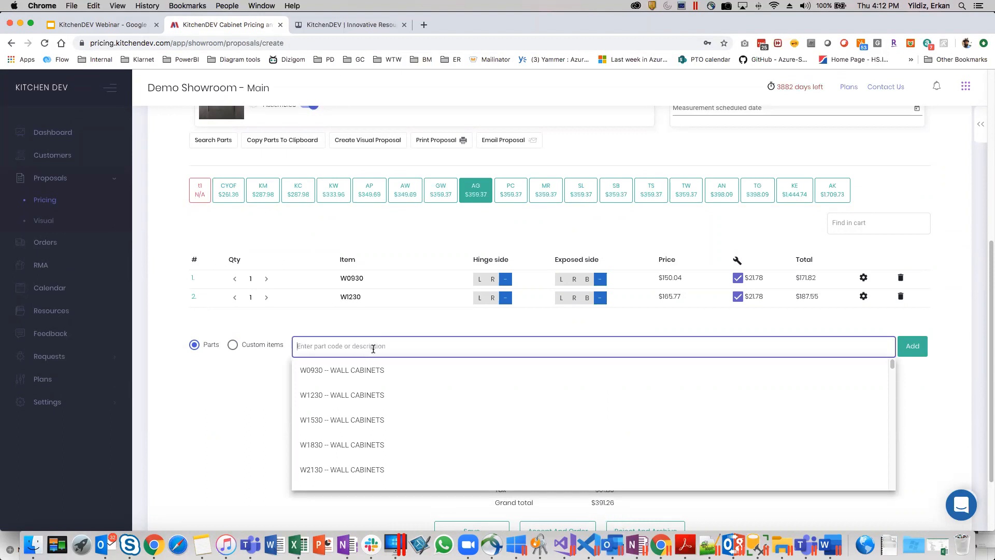
pyautogui.scroll(3, 373, 348)
pyautogui.scroll(-3, 327, 311)
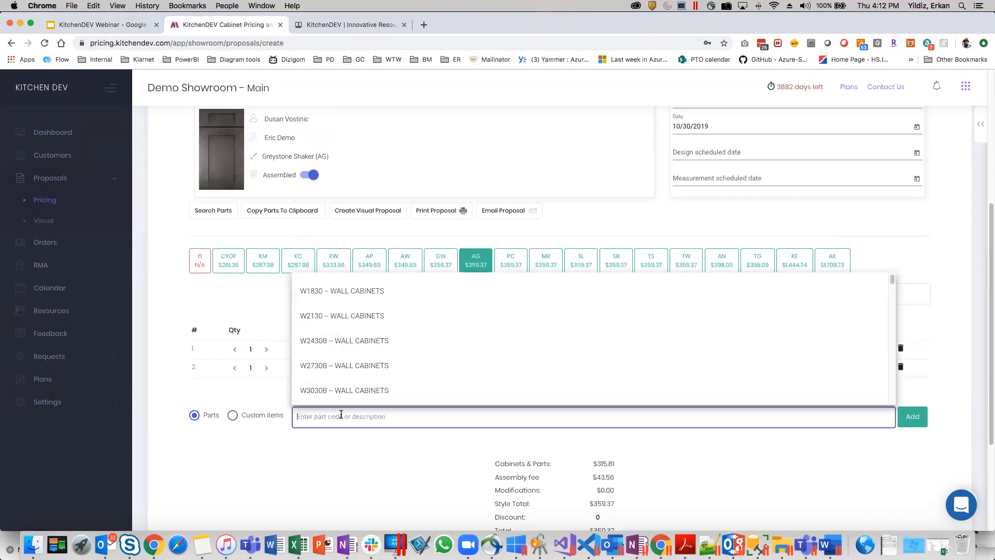
pyautogui.write('wall')
pyautogui.click(335, 366)
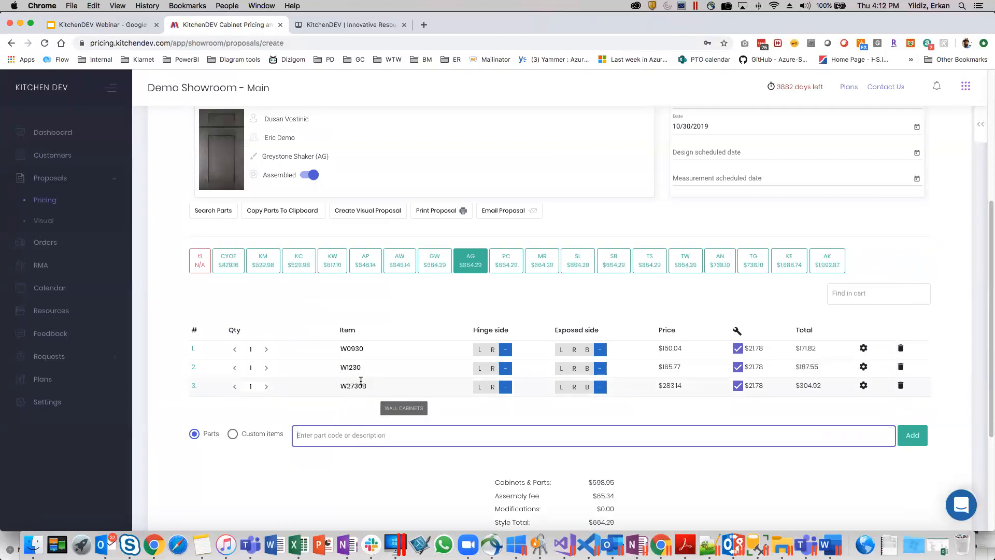
pyautogui.scroll(3, 413, 358)
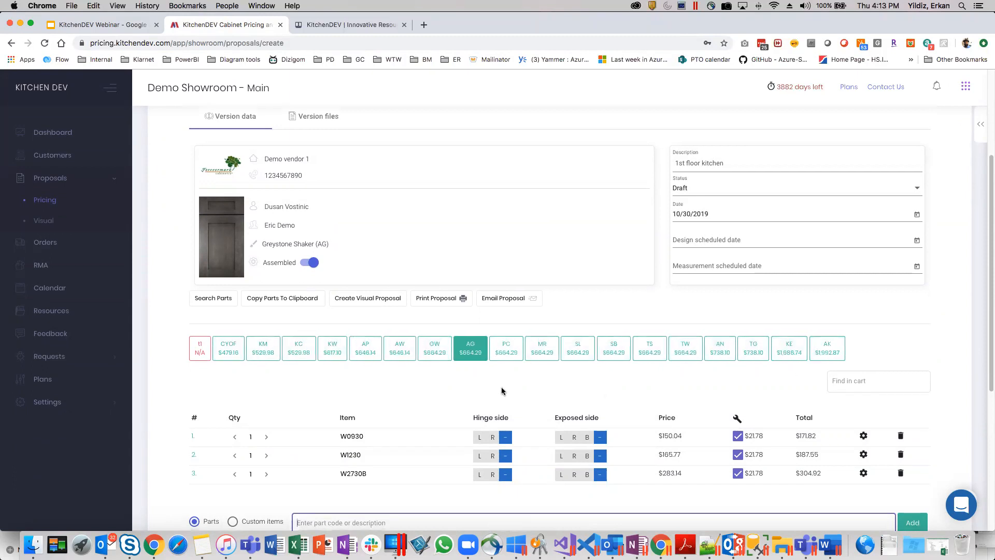
# Try the K-Cherry Glaze (KC) door style on the proposal and switch it to Pacifica (PC).
pyautogui.scroll(-1, 502, 377)
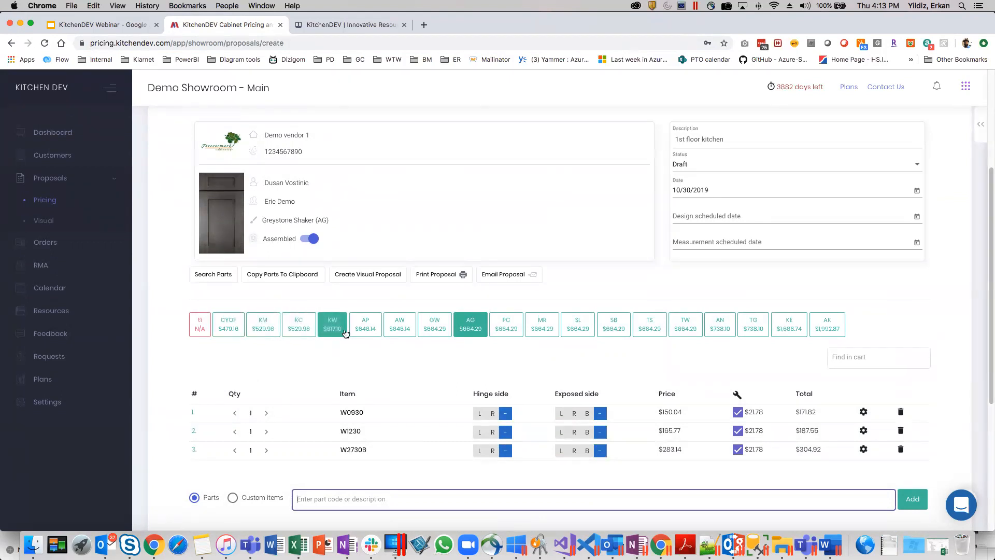
pyautogui.scroll(-3, 468, 339)
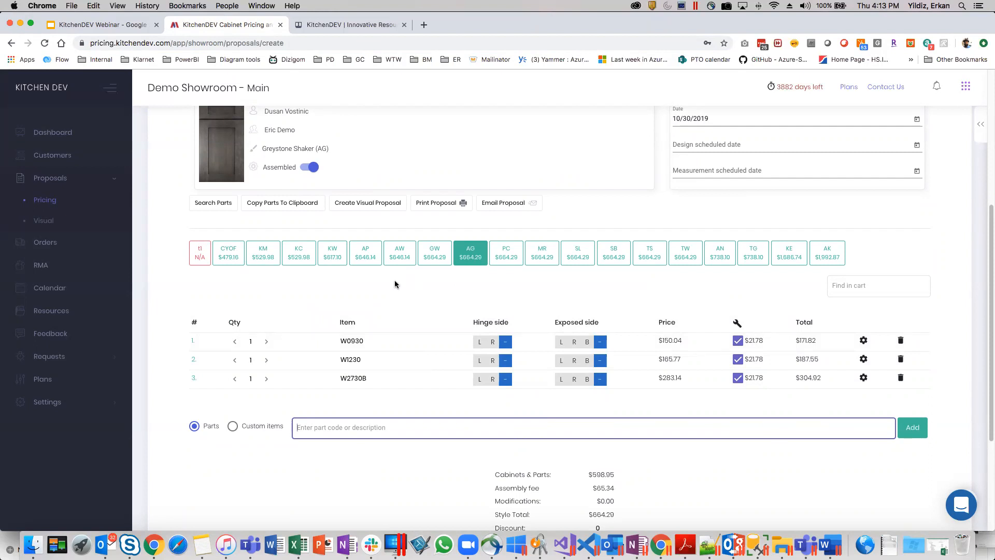
pyautogui.click(300, 258)
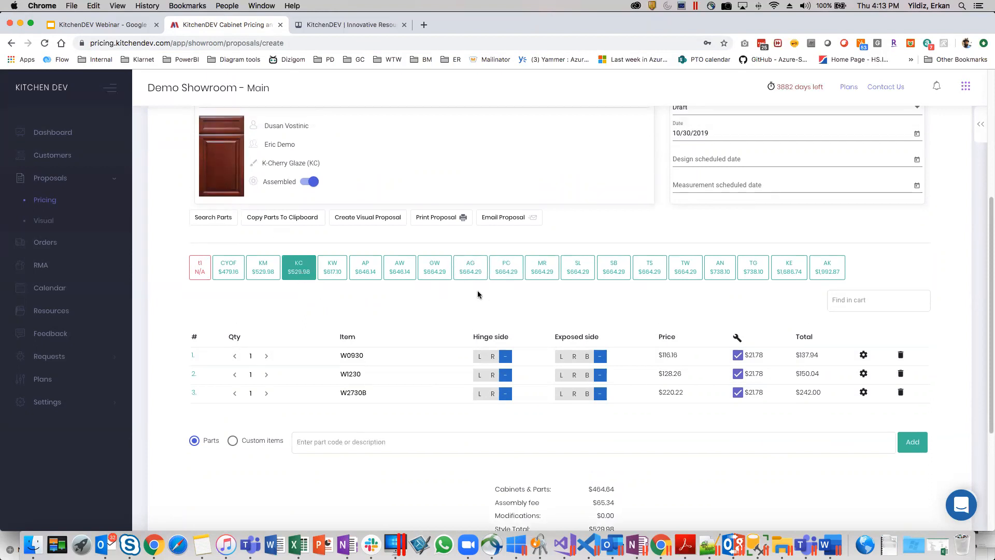
pyautogui.click(498, 270)
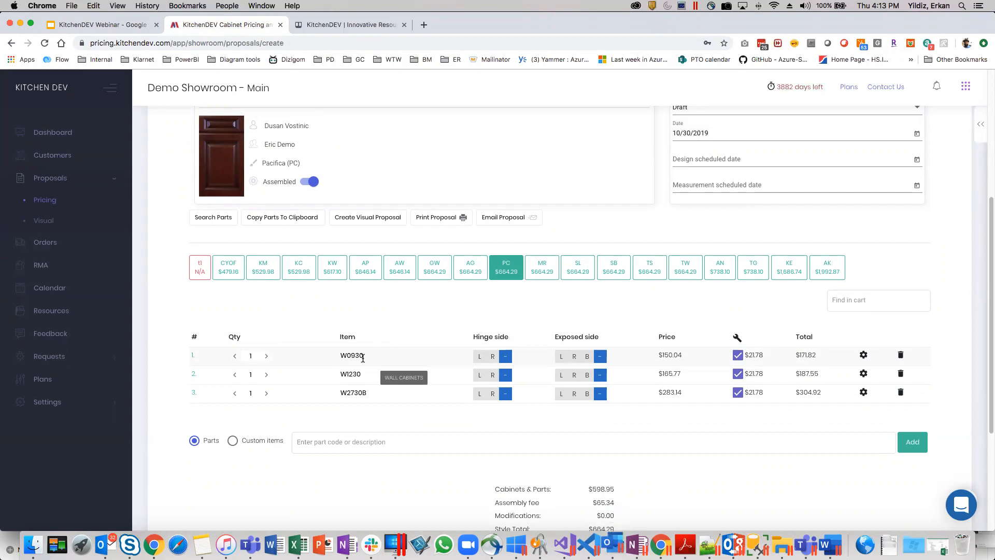
# Switch off assembly for the whole proposal, compare the parts' prices, and switch assembly back on.
pyautogui.scroll(-1, 428, 352)
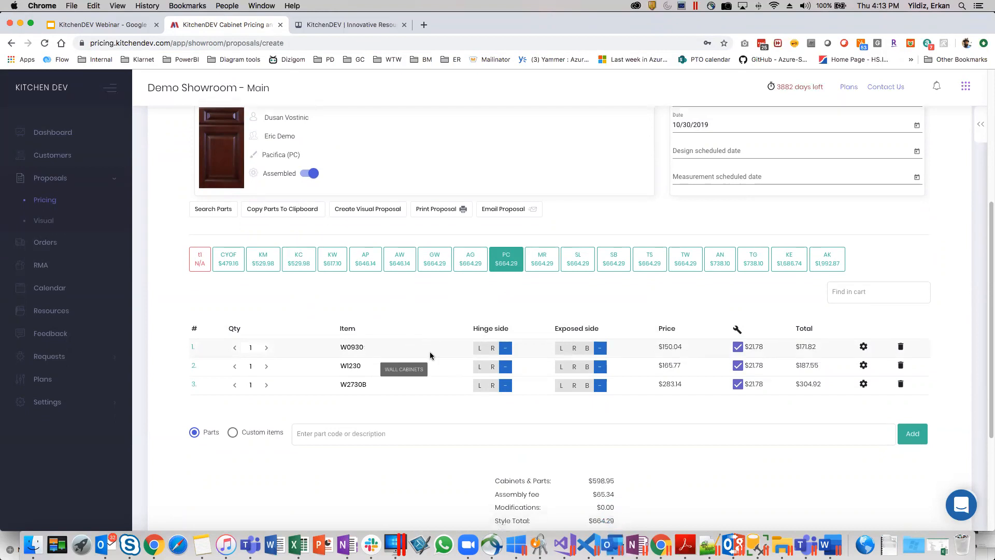
pyautogui.scroll(-2, 627, 326)
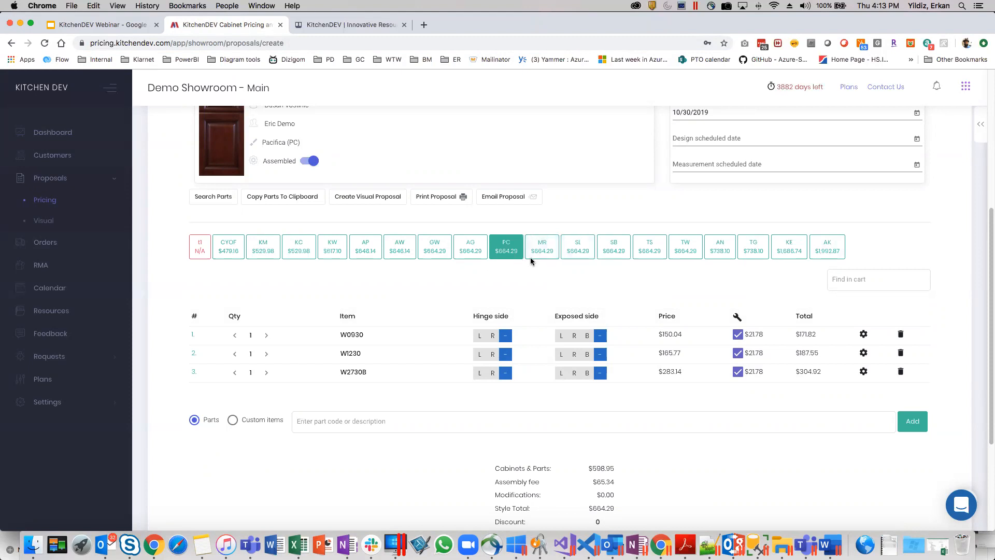
pyautogui.scroll(-1, 630, 345)
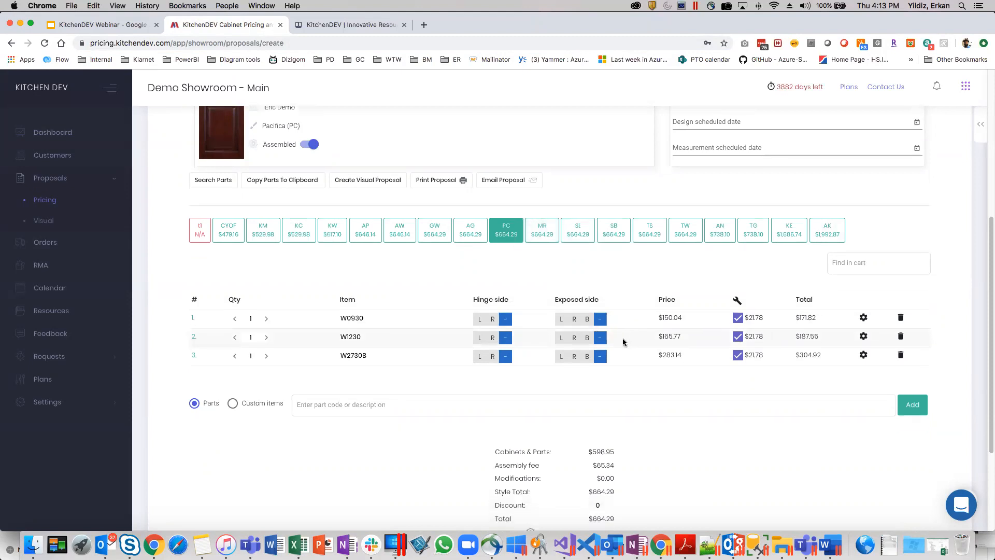
pyautogui.scroll(-2, 738, 339)
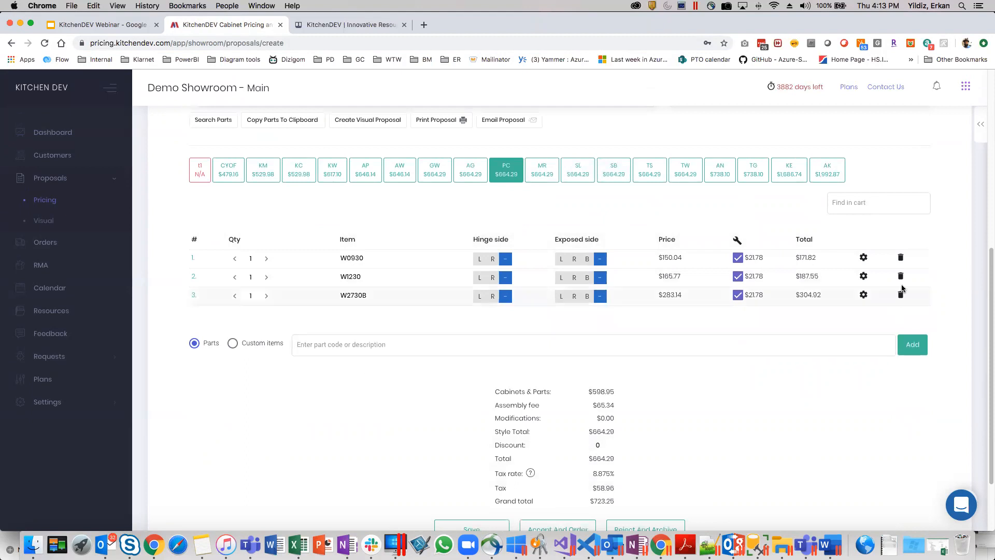
pyautogui.scroll(5, 663, 277)
pyautogui.scroll(-1, 334, 307)
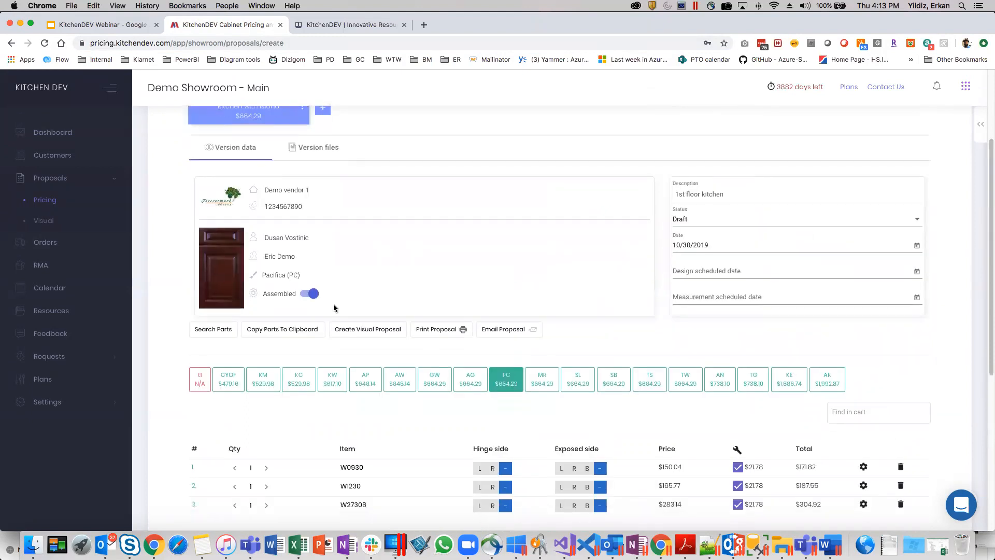
pyautogui.scroll(-1, 322, 291)
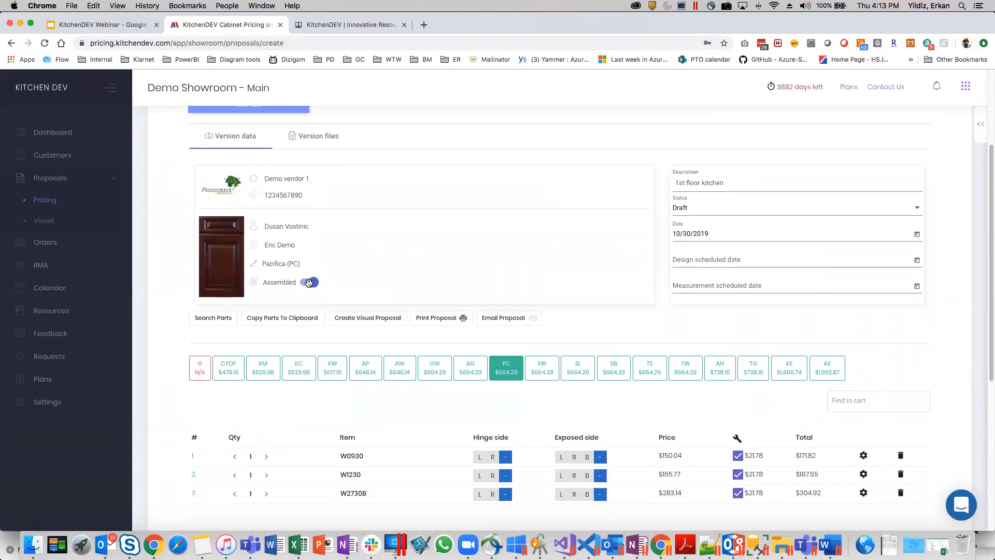
pyautogui.click(309, 282)
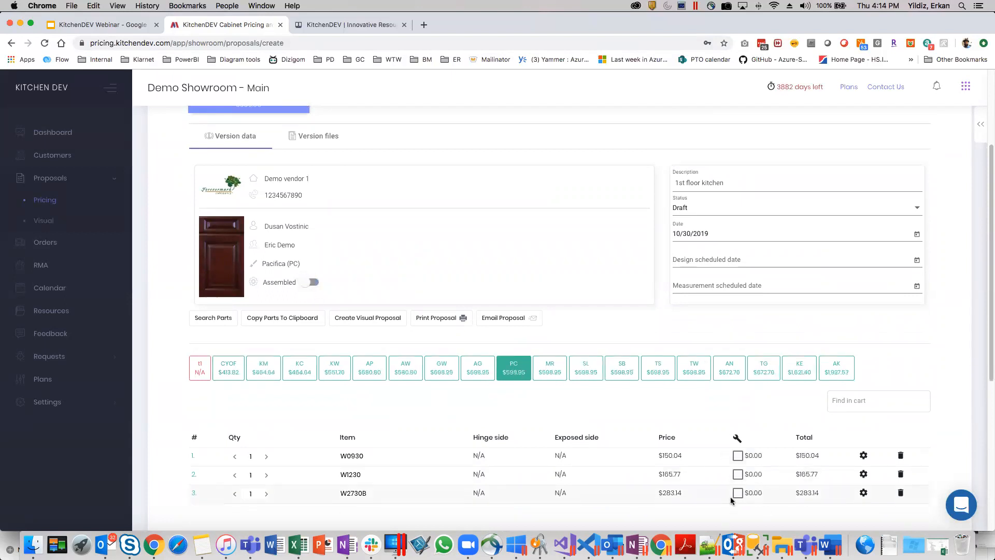
pyautogui.scroll(-2, 680, 435)
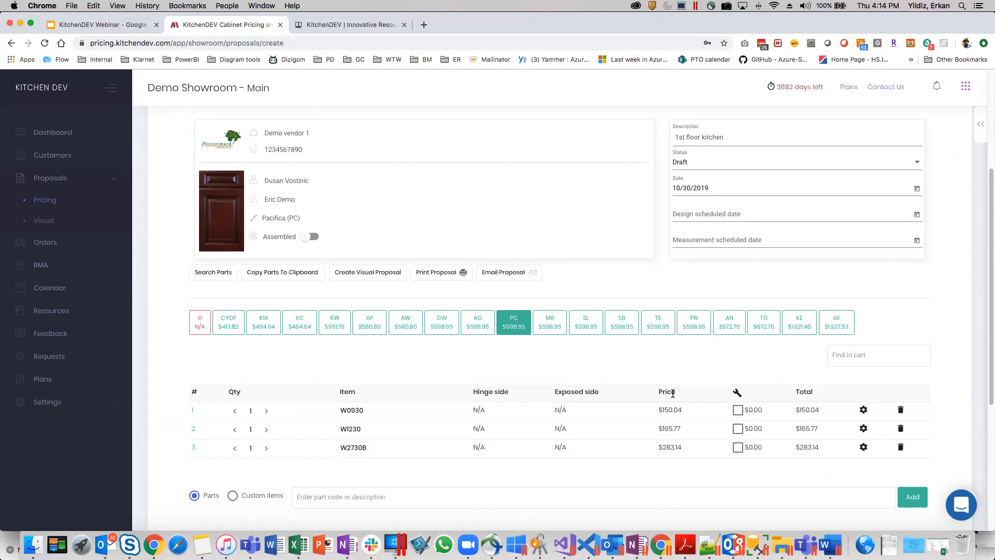
pyautogui.click(313, 237)
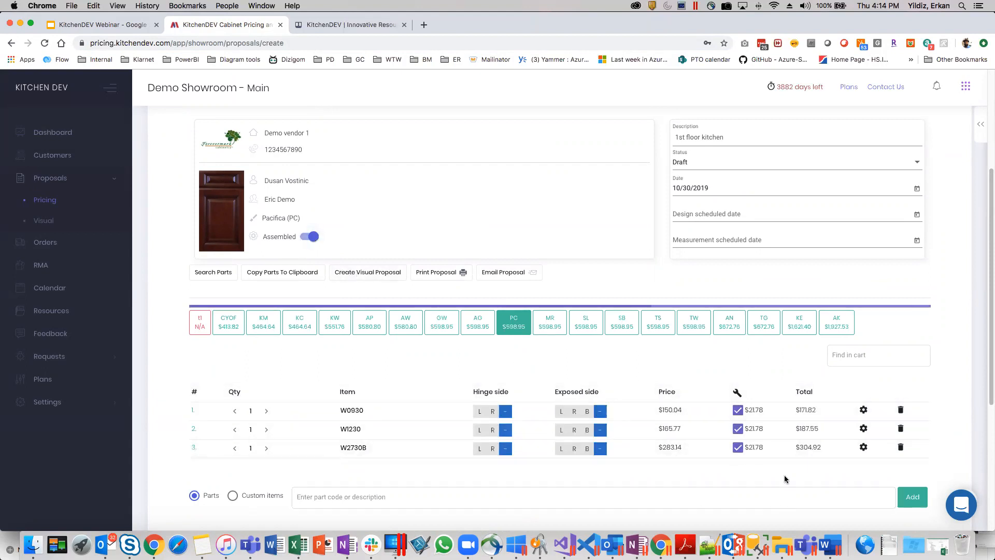
# Exclude only the W1230 cabinet from assembly and include it again.
pyautogui.scroll(-3, 777, 473)
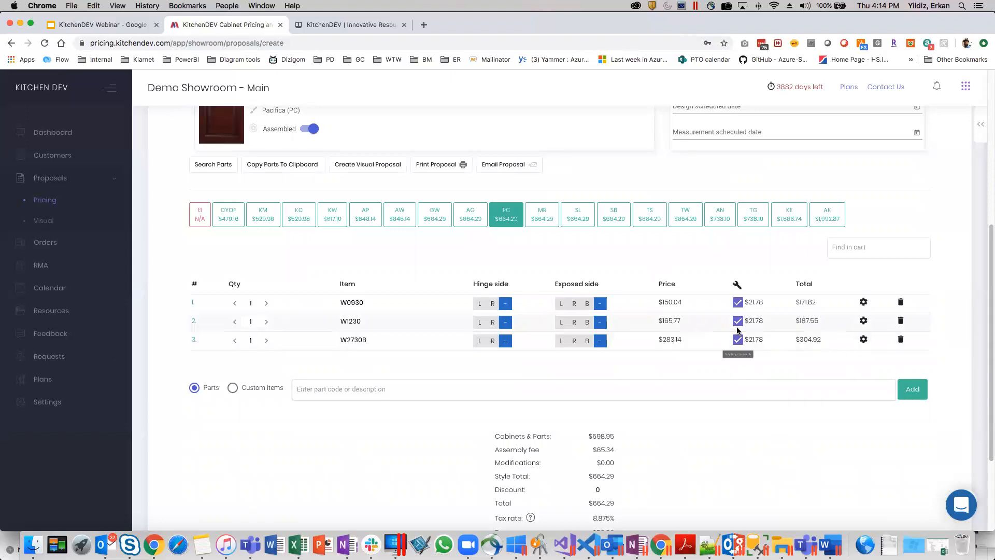
pyautogui.click(737, 321)
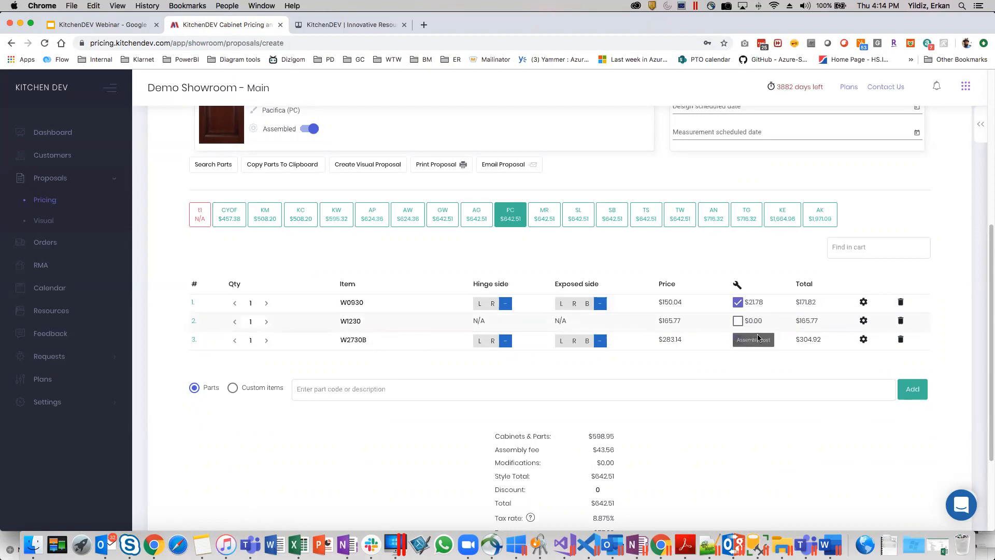
pyautogui.click(737, 321)
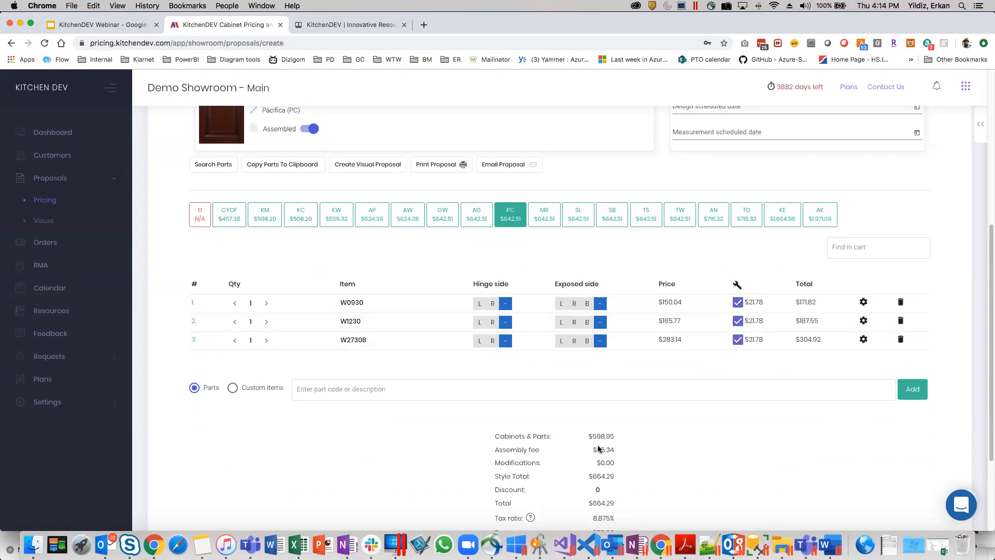
# Add the existing modification BASE DEPTH (DRAWER BOX NOT INCLUDED) to the W1230 cabinet.
pyautogui.click(862, 321)
pyautogui.click(440, 268)
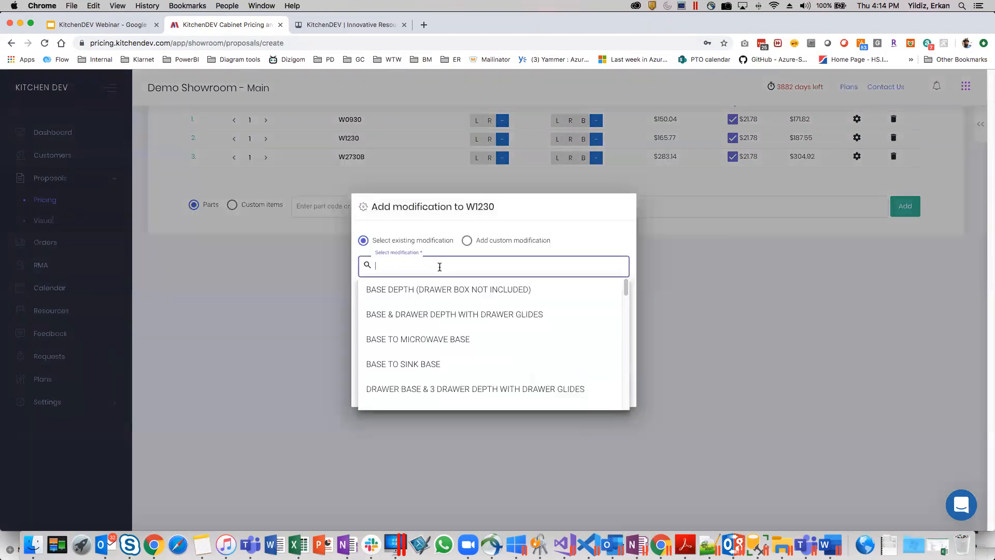
pyautogui.click(444, 294)
pyautogui.click(504, 305)
pyautogui.click(600, 389)
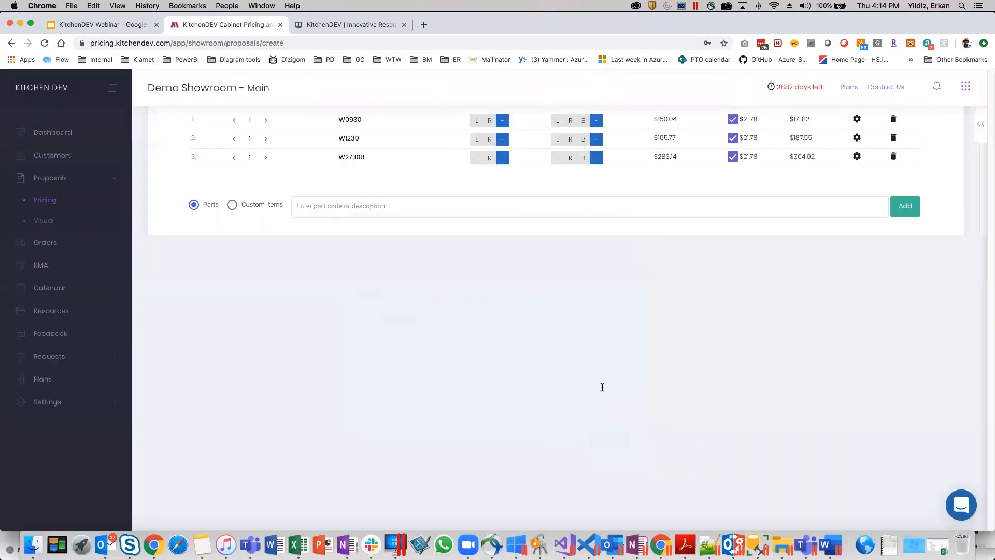
# Add a custom modification named "Custom modification" with quantity 1 to the W1230 cabinet.
pyautogui.click(862, 320)
pyautogui.click(467, 248)
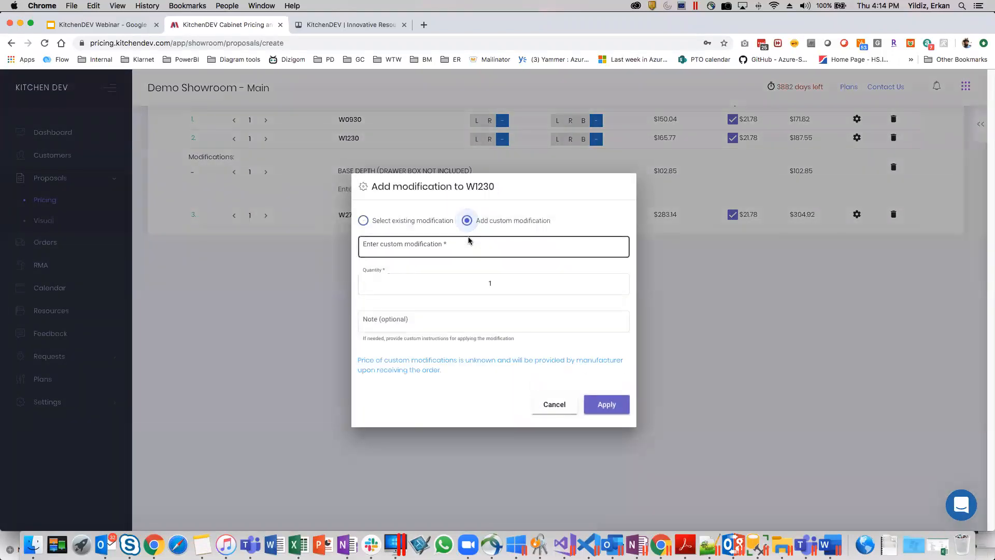
pyautogui.click(490, 255)
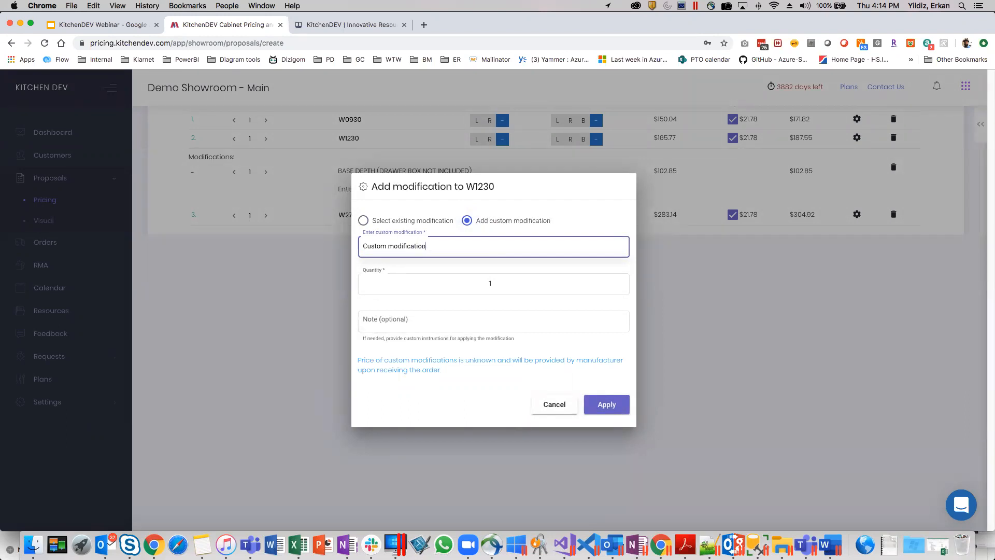
pyautogui.click(615, 409)
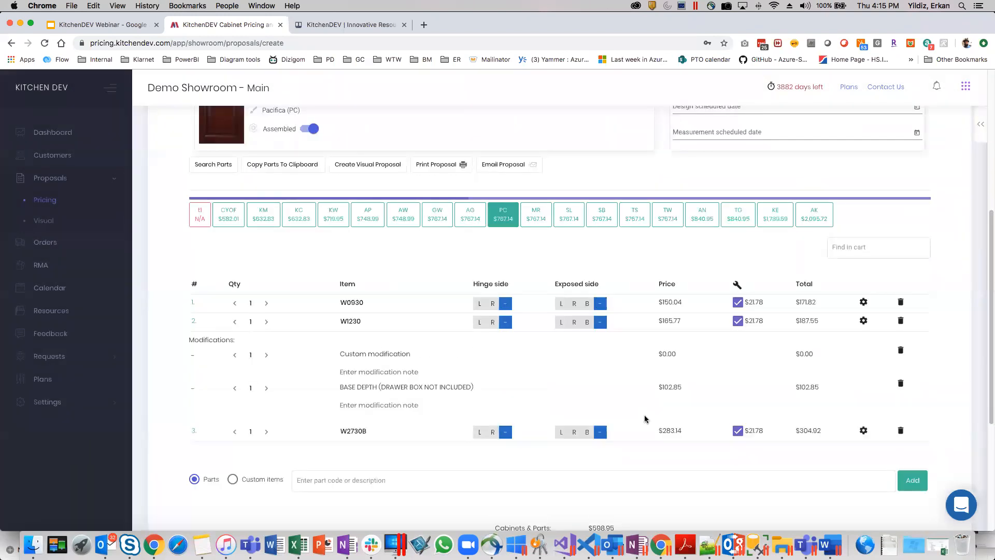
# Set the proposal's discount to 5.
pyautogui.scroll(-2, 646, 416)
pyautogui.scroll(-2, 648, 417)
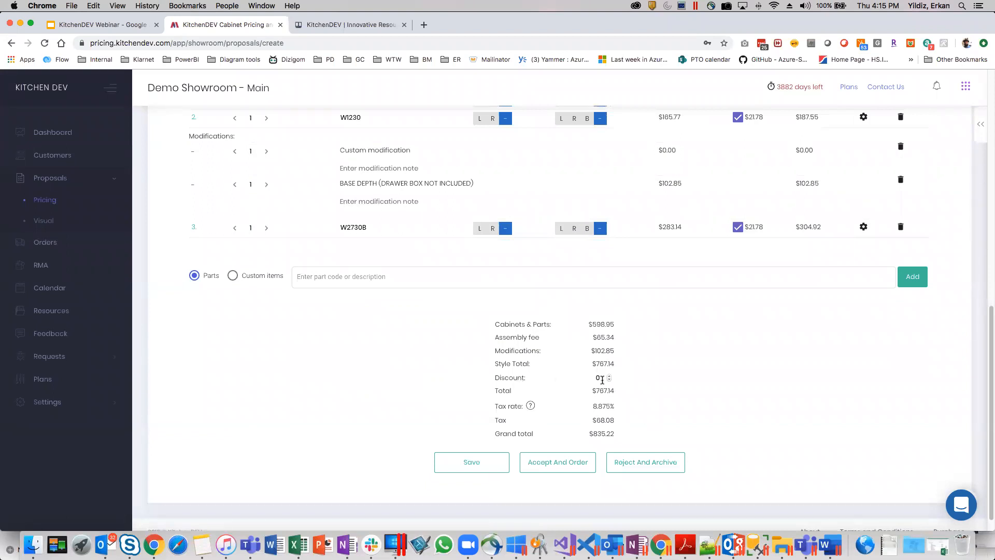
pyautogui.press('Up')
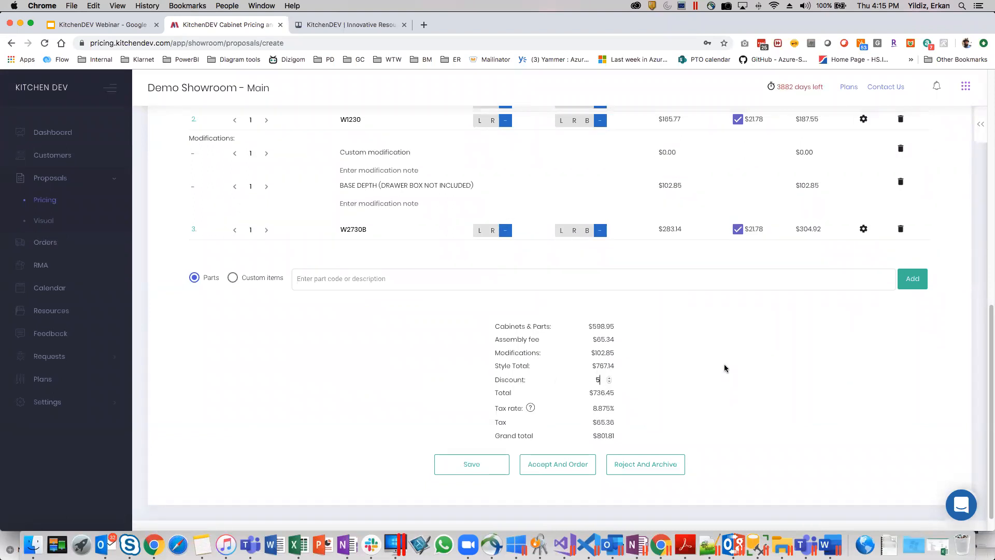
# Turn off the price multiplier for the account and examine the parts' prices and the proposal totals.
pyautogui.scroll(10, 725, 369)
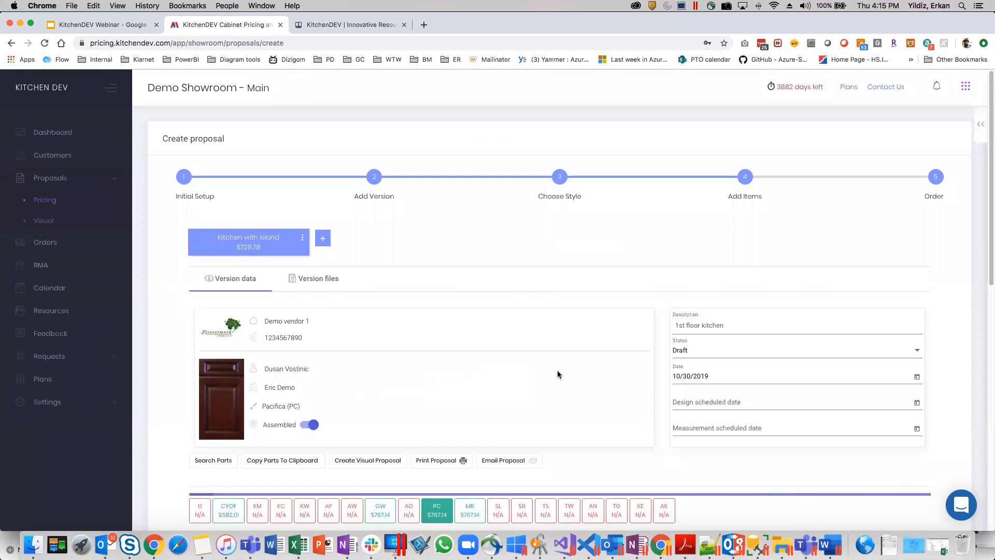
pyautogui.scroll(-6, 636, 383)
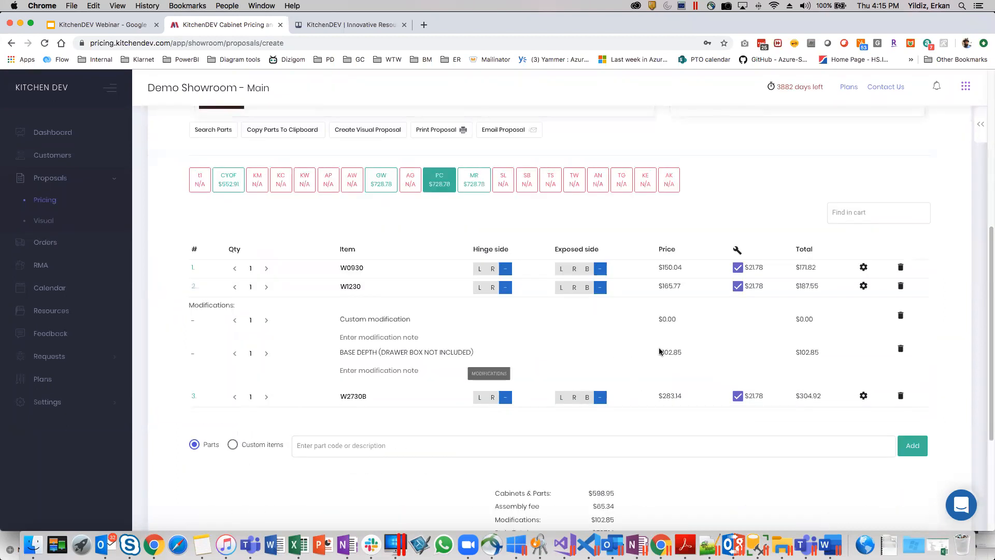
pyautogui.scroll(6, 601, 316)
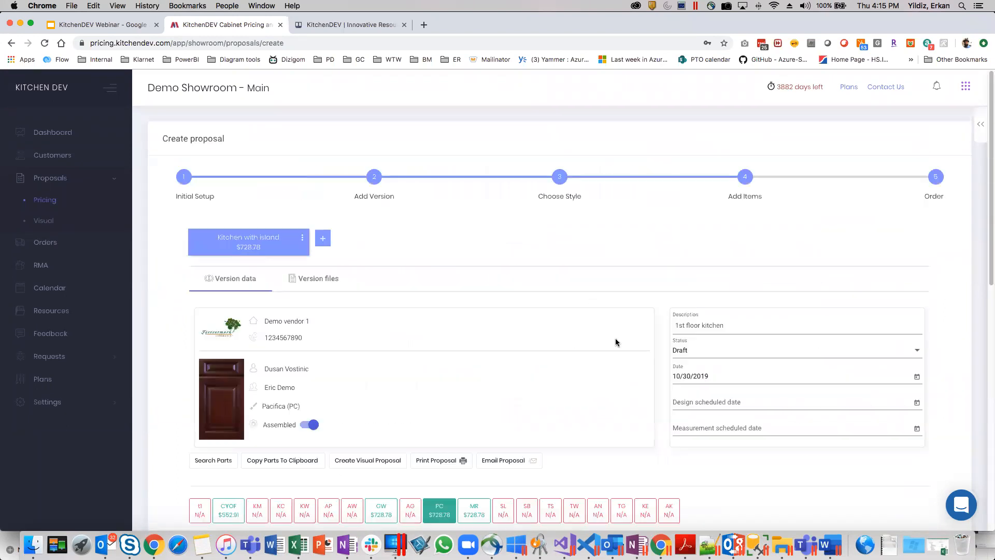
pyautogui.click(966, 88)
pyautogui.click(906, 178)
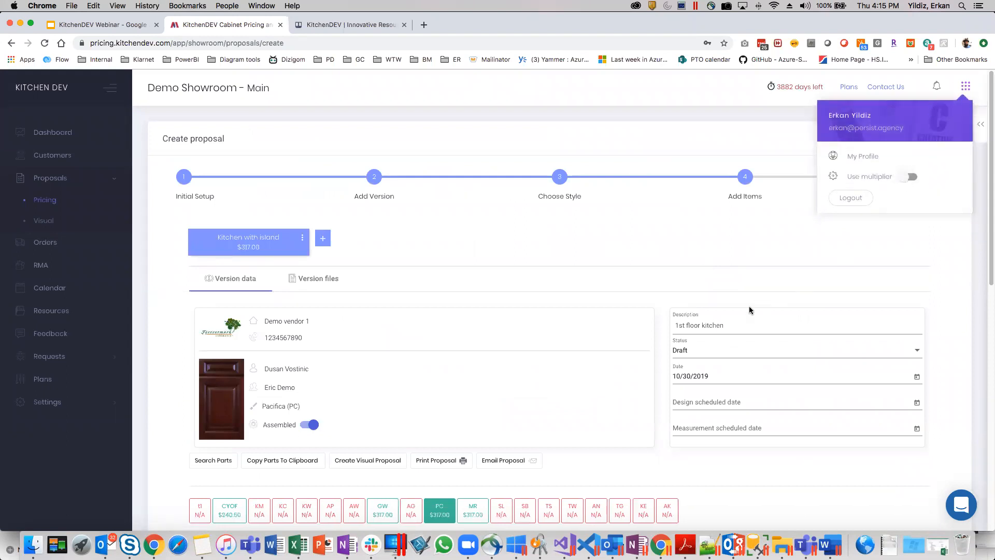
pyautogui.scroll(-4, 739, 315)
pyautogui.scroll(-2, 740, 318)
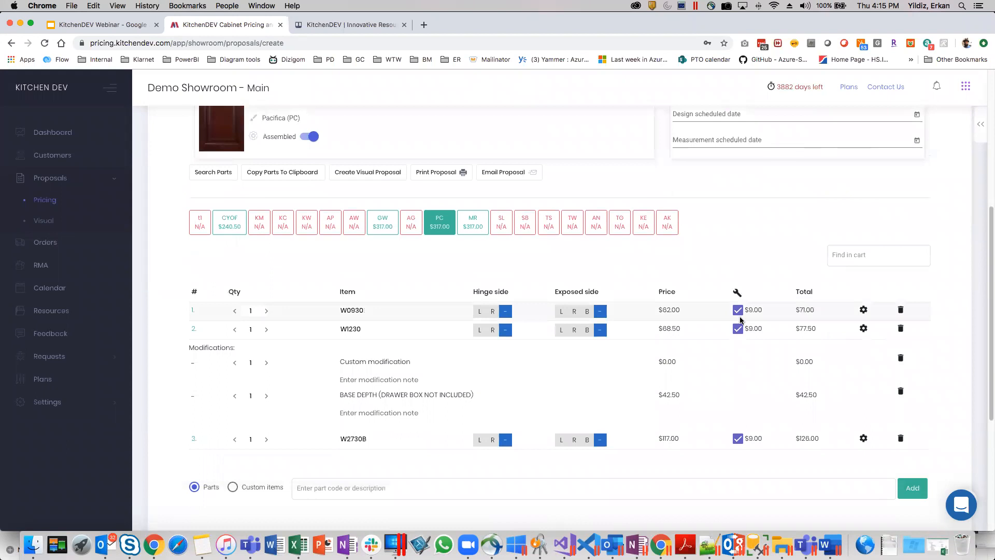
pyautogui.scroll(-4, 740, 318)
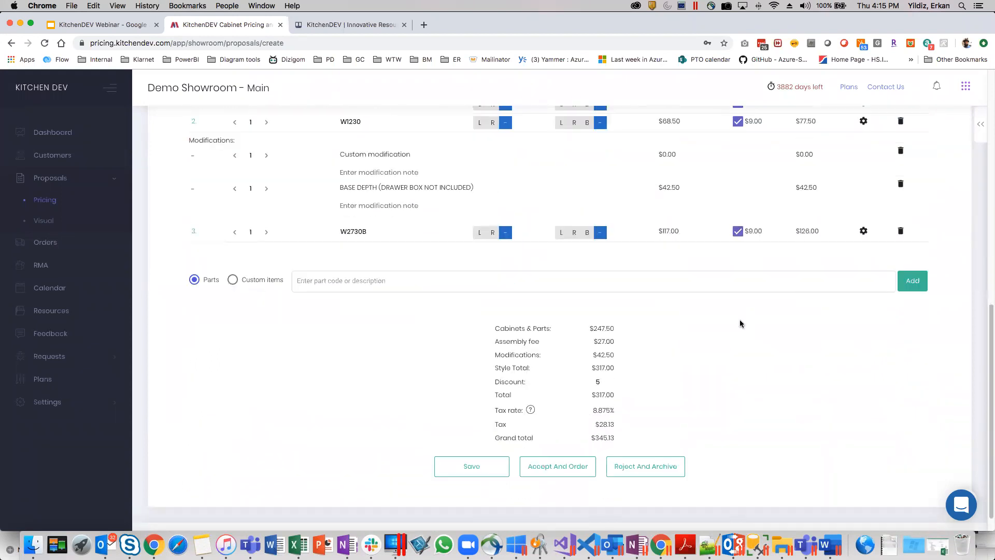
# Turn the price multiplier back on and close the account options.
pyautogui.scroll(10, 740, 320)
pyautogui.click(964, 89)
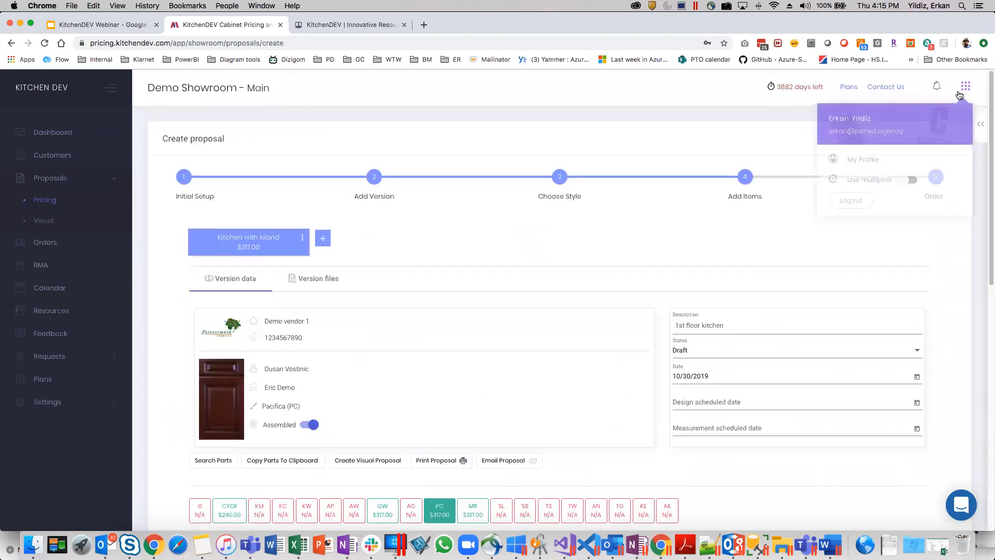
pyautogui.click(904, 177)
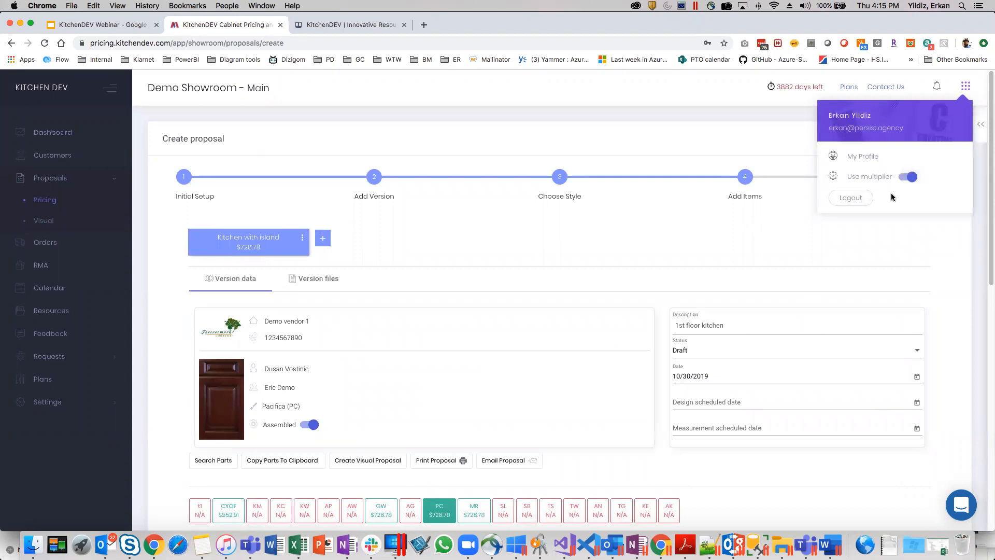
pyautogui.click(673, 244)
# Check the version's design and custom file areas and return to the version data.
pyautogui.scroll(-4, 673, 257)
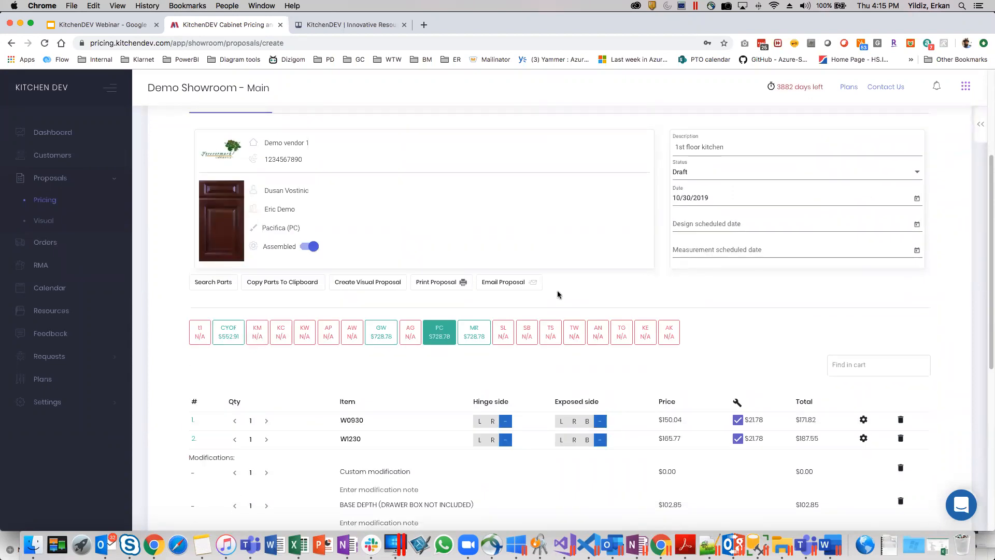
pyautogui.scroll(2, 342, 389)
pyautogui.click(309, 188)
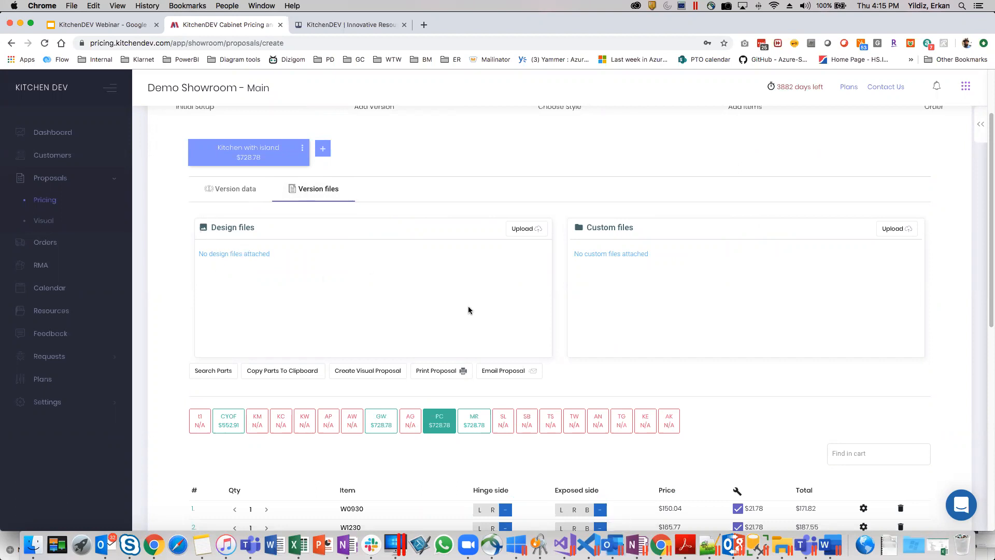
pyautogui.click(234, 189)
pyautogui.scroll(-2, 381, 370)
pyautogui.scroll(-1, 381, 370)
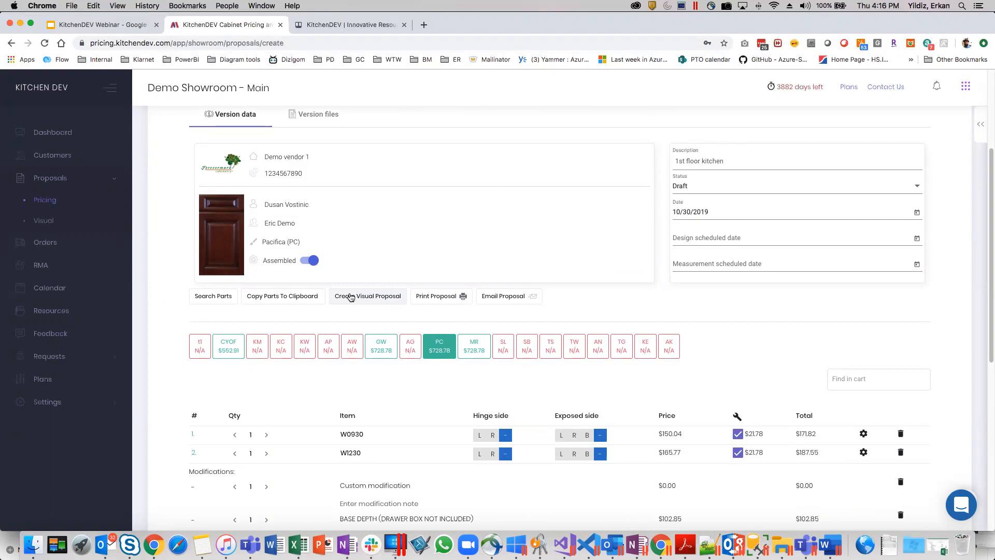
pyautogui.scroll(-1, 406, 273)
pyautogui.scroll(-5, 409, 271)
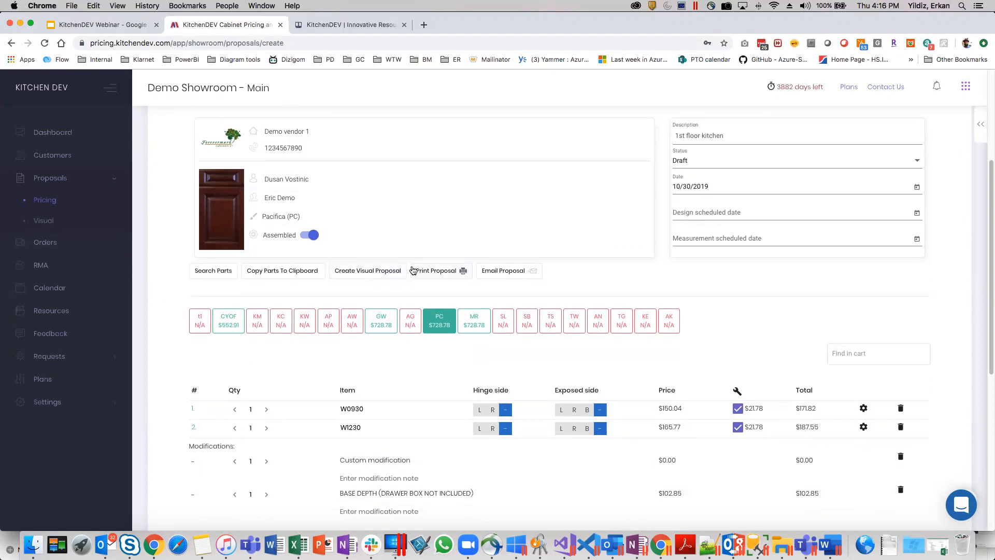
# Set the discount of the kitchen with island version to 10.
pyautogui.scroll(-1, 418, 269)
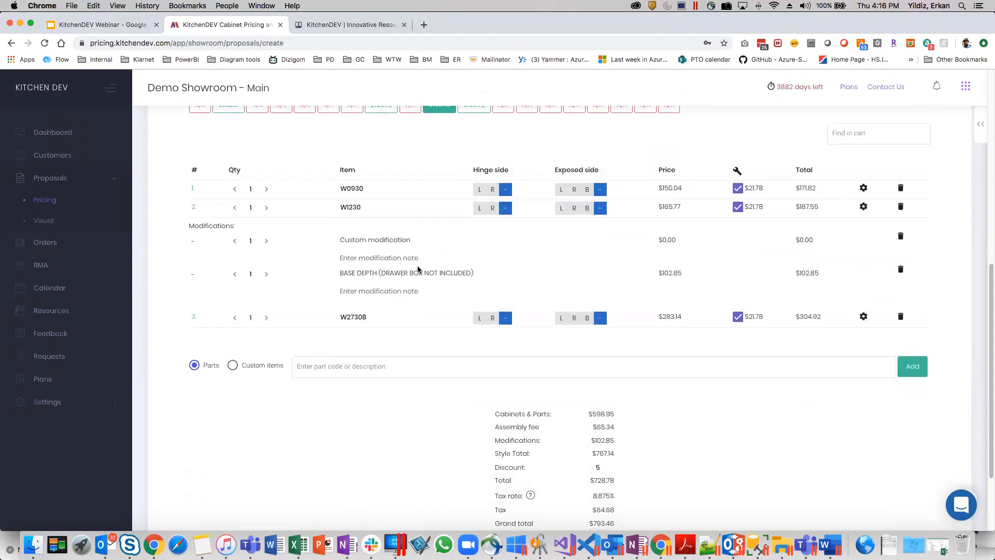
pyautogui.scroll(-2, 418, 270)
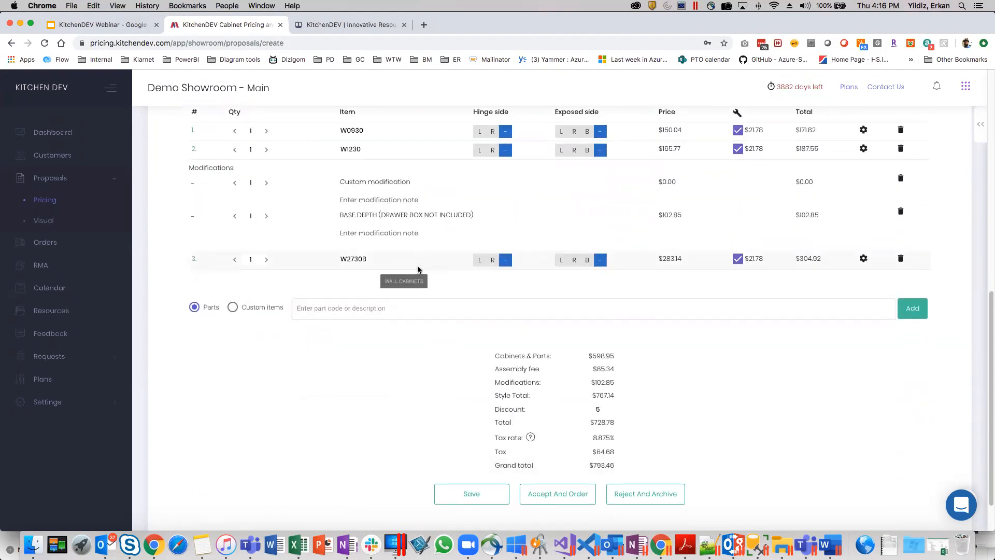
pyautogui.scroll(-1, 418, 269)
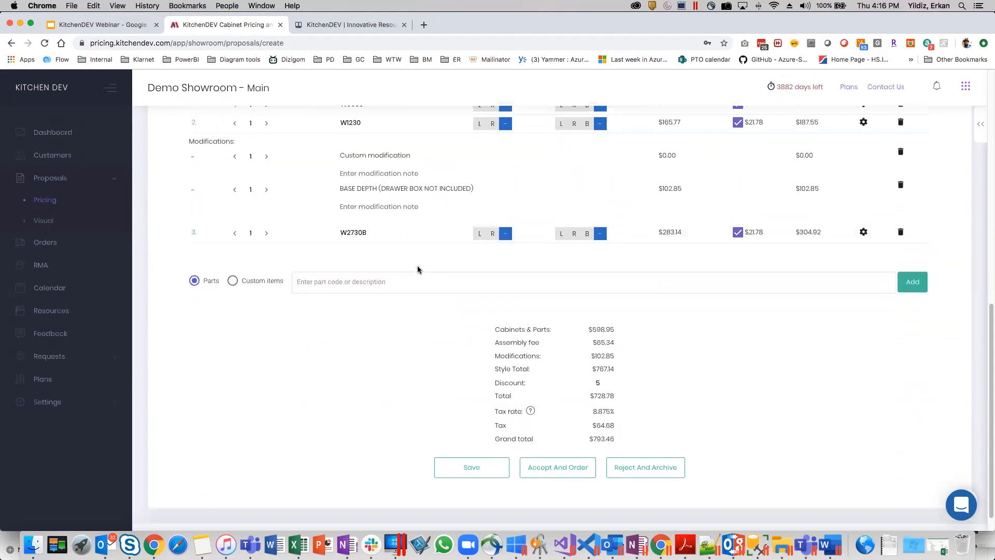
pyautogui.click(429, 280)
pyautogui.click(603, 380)
pyautogui.scroll(1, 530, 387)
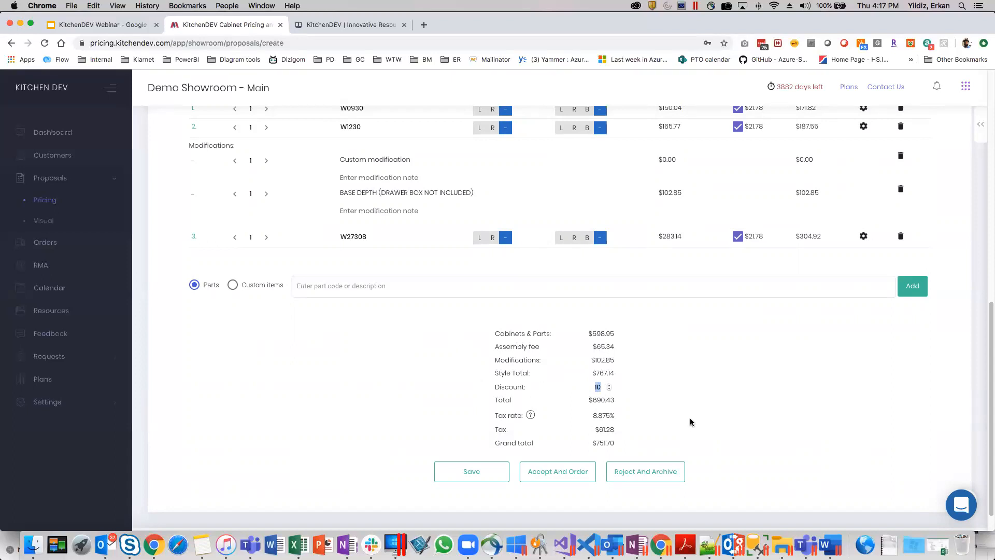
# Try the No tax rate of 0.000% on the proposal and switch back to the NY test rate of 8.875%.
pyautogui.scroll(-1, 690, 422)
pyautogui.click(600, 388)
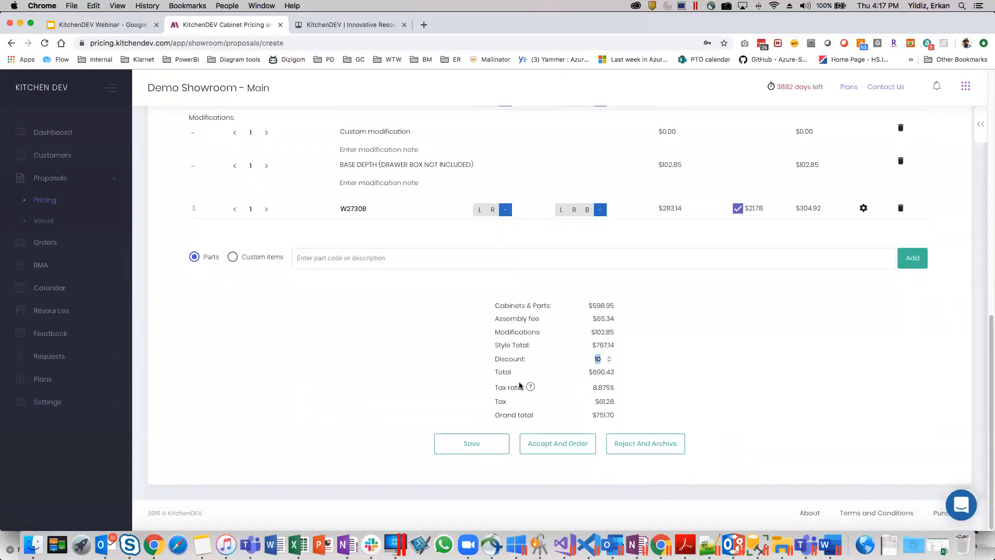
pyautogui.moveTo(609, 391)
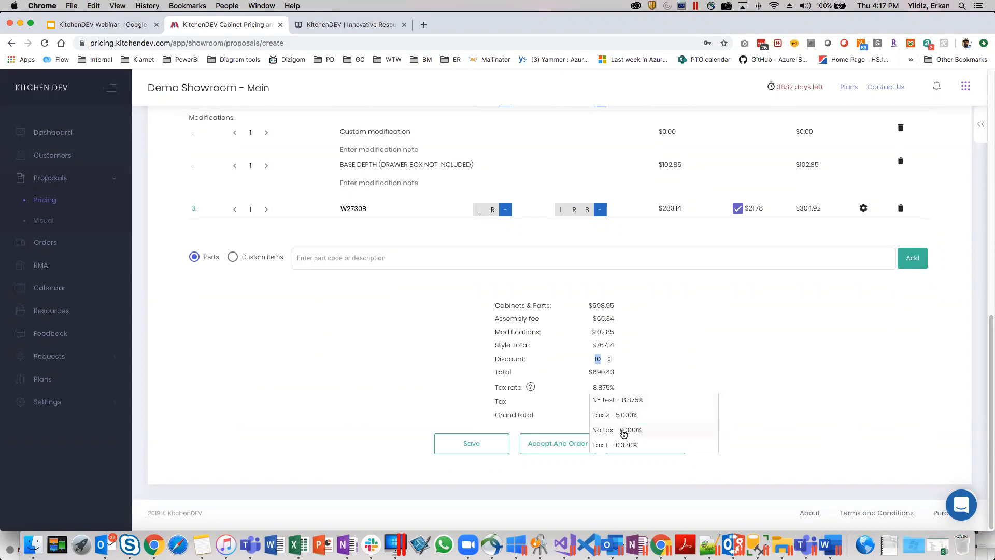
pyautogui.click(624, 431)
pyautogui.moveTo(602, 387)
pyautogui.click(605, 402)
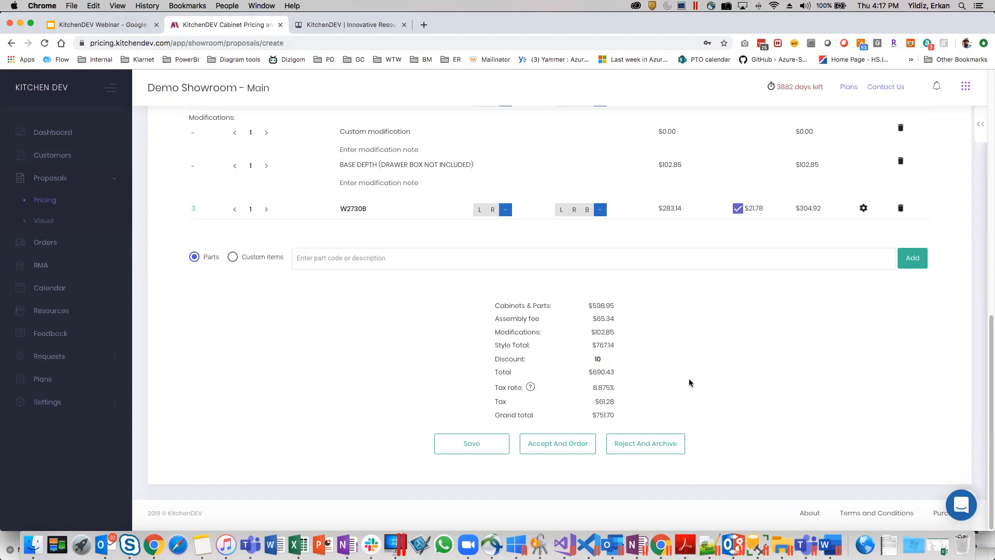
# Duplicate the "Kitchen with island" version of the proposal.
pyautogui.scroll(10, 689, 383)
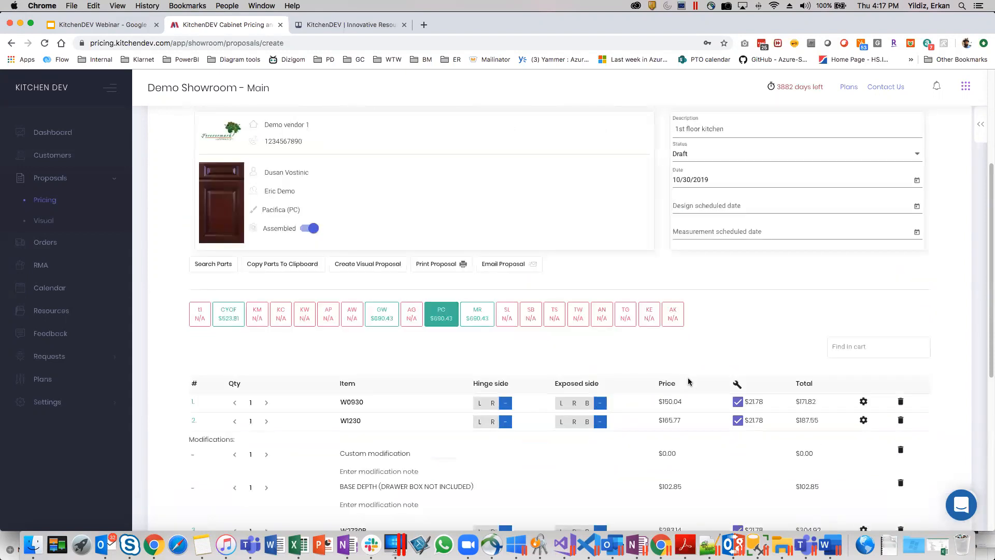
pyautogui.scroll(4, 689, 382)
pyautogui.scroll(-2, 457, 284)
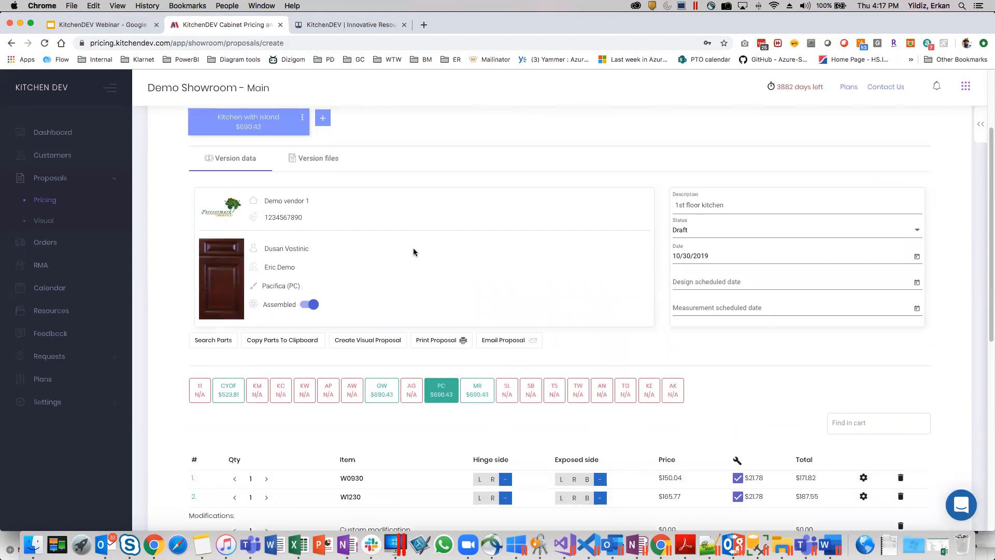
pyautogui.scroll(3, 412, 248)
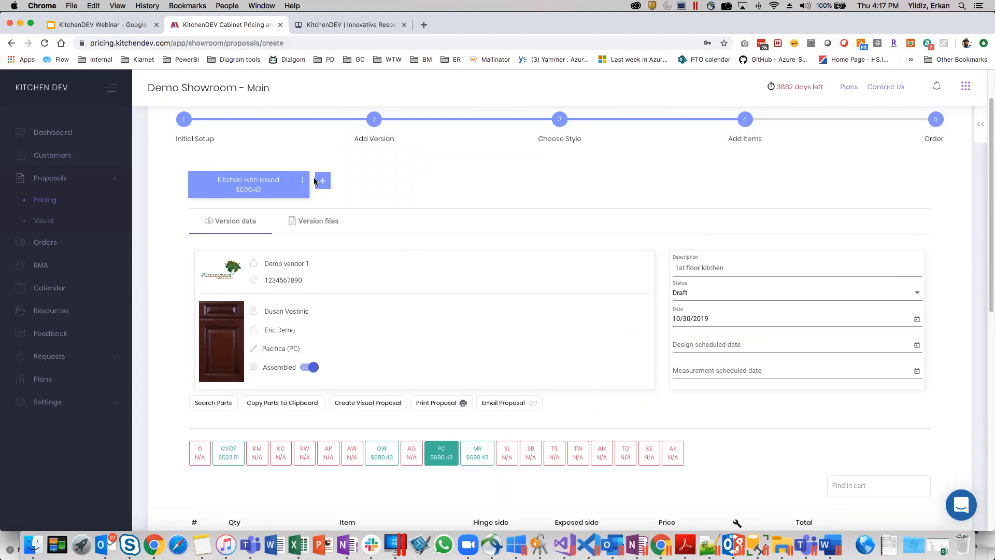
pyautogui.scroll(-1, 361, 296)
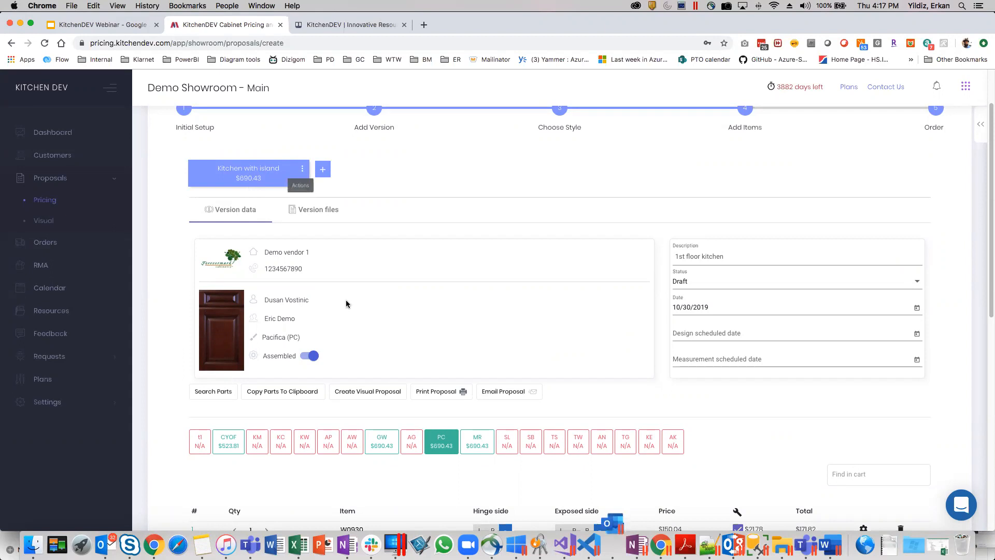
pyautogui.click(302, 169)
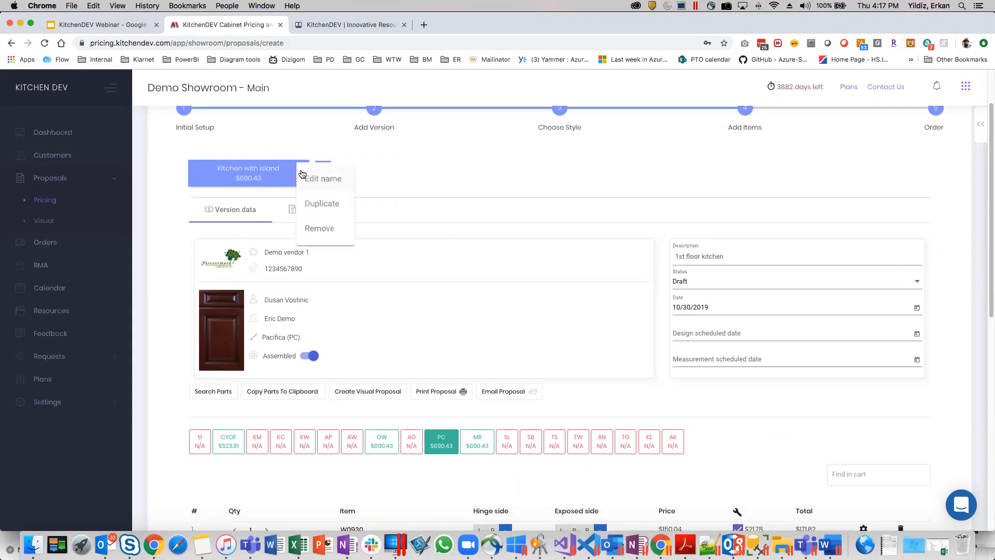
pyautogui.click(328, 210)
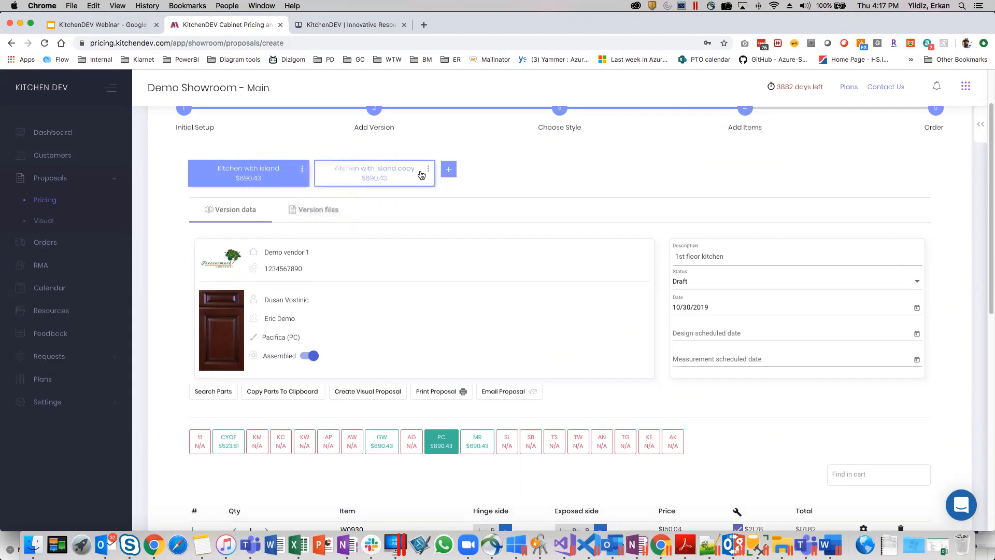
# Open the duplicated version and rename it as "Kitchen without island".
pyautogui.click(428, 168)
pyautogui.click(377, 168)
pyautogui.click(369, 174)
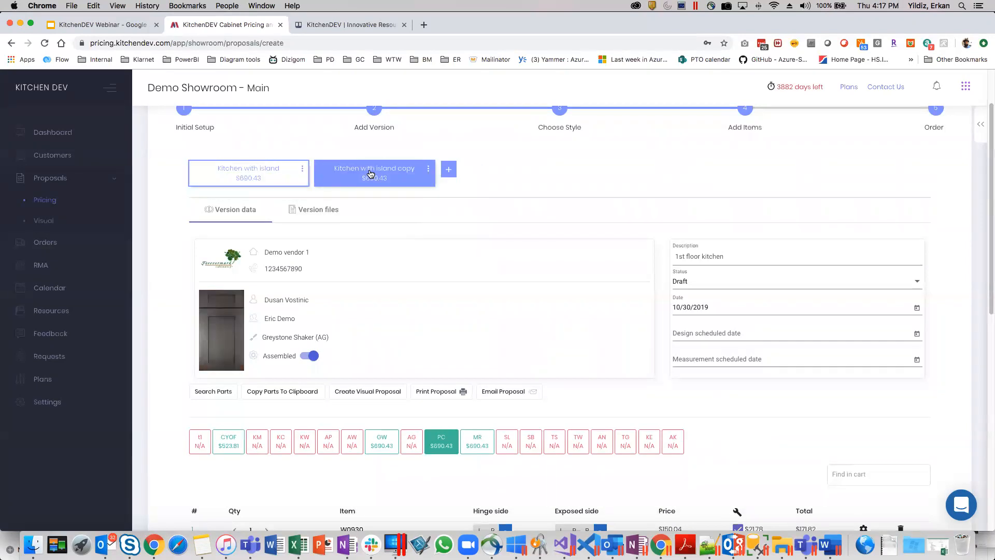
pyautogui.click(428, 171)
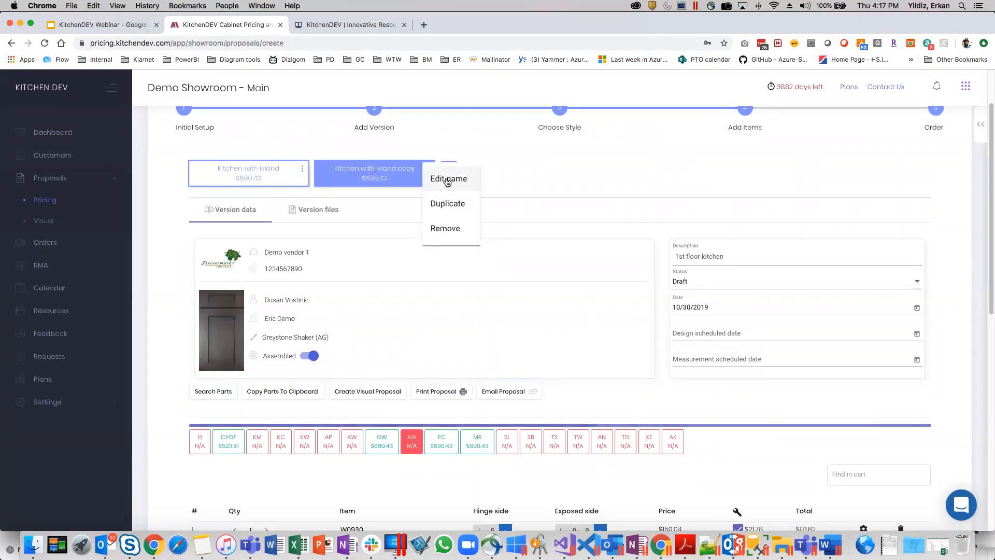
pyautogui.click(449, 178)
pyautogui.moveTo(465, 296); pyautogui.dragTo(548, 311)
pyautogui.press('BackSpace')
pyautogui.write('out island')
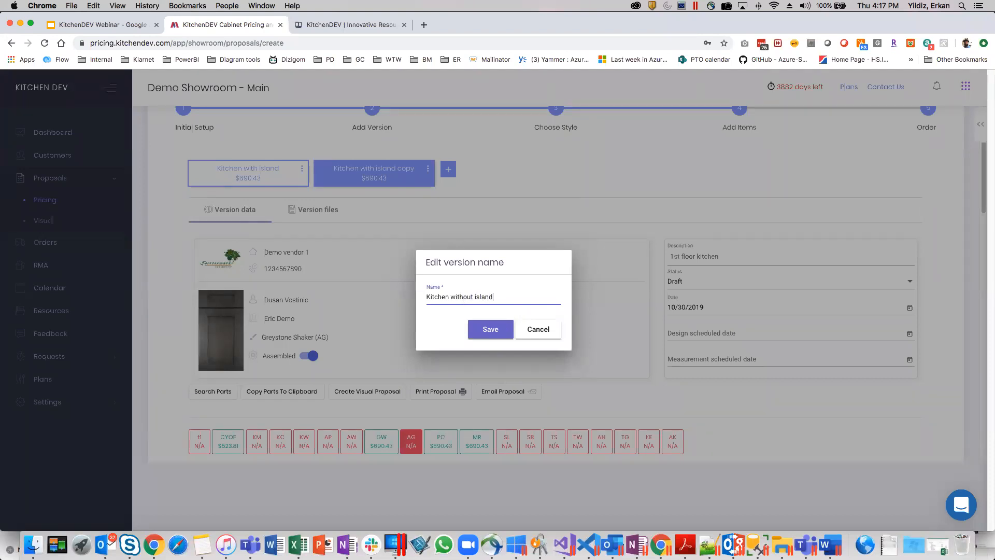
pyautogui.click(500, 334)
# Remove part W1230 with its modifications from the "Kitchen without island" version.
pyautogui.scroll(-4, 500, 362)
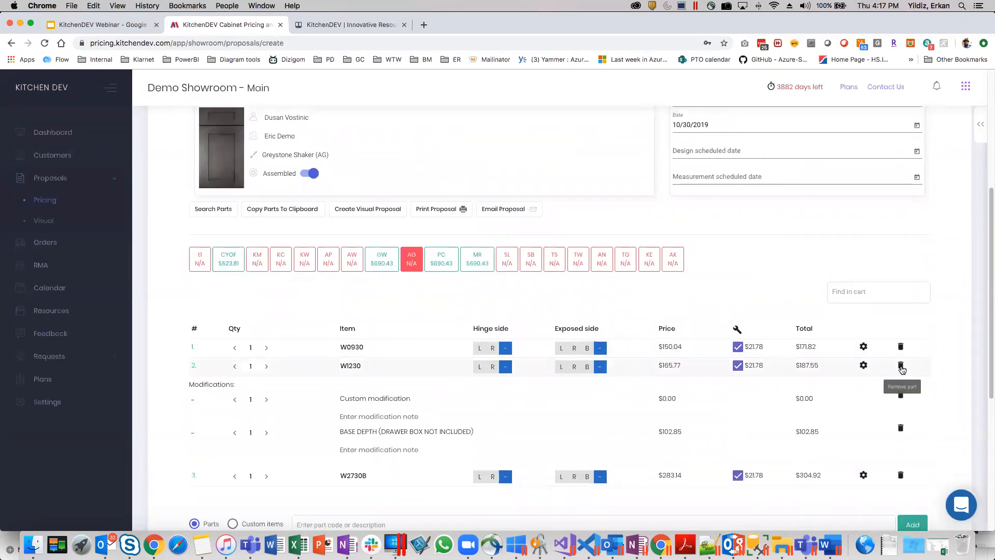
pyautogui.click(900, 366)
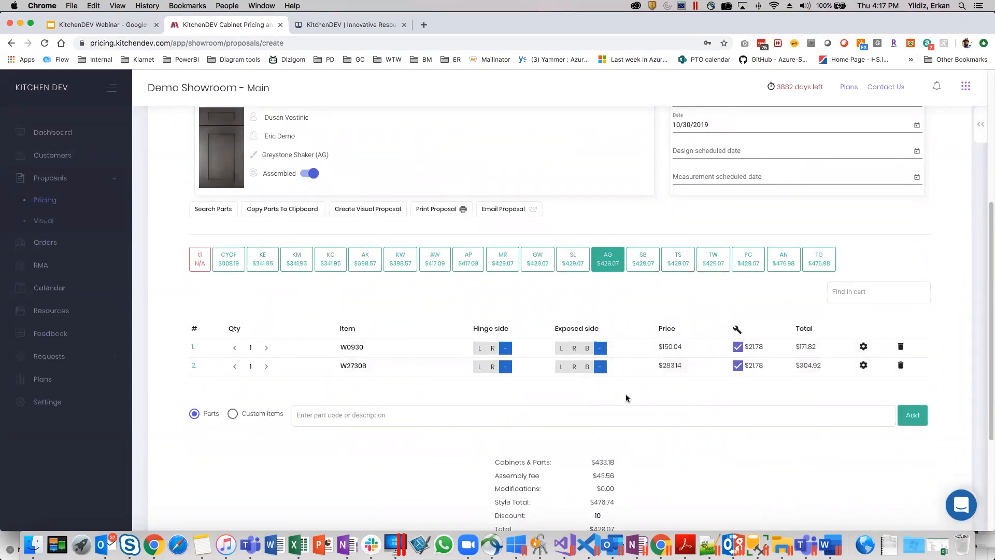
pyautogui.scroll(5, 384, 369)
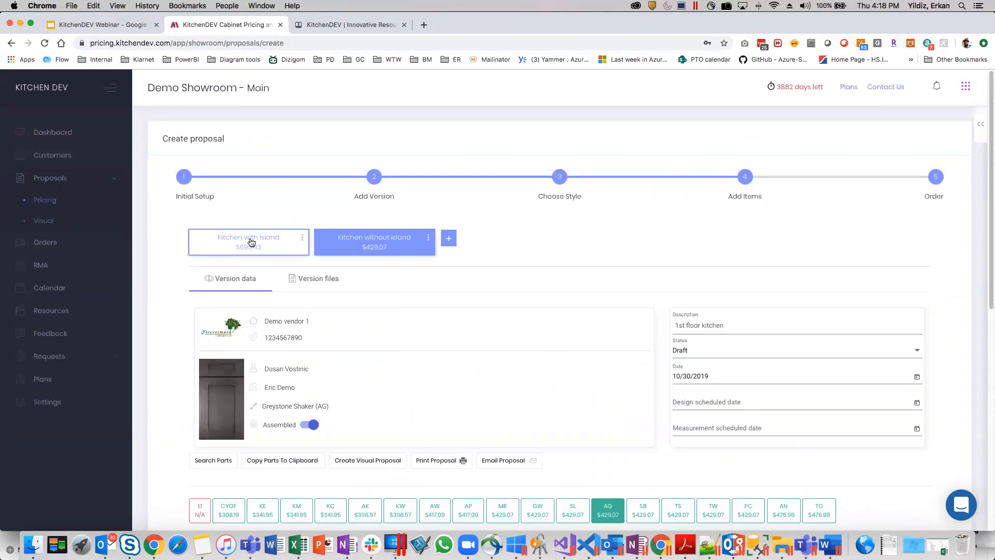
# Compare the door styles and prices of the "Kitchen with island" and "Kitchen without island" versions, including the latter's parts and totals.
pyautogui.click(250, 242)
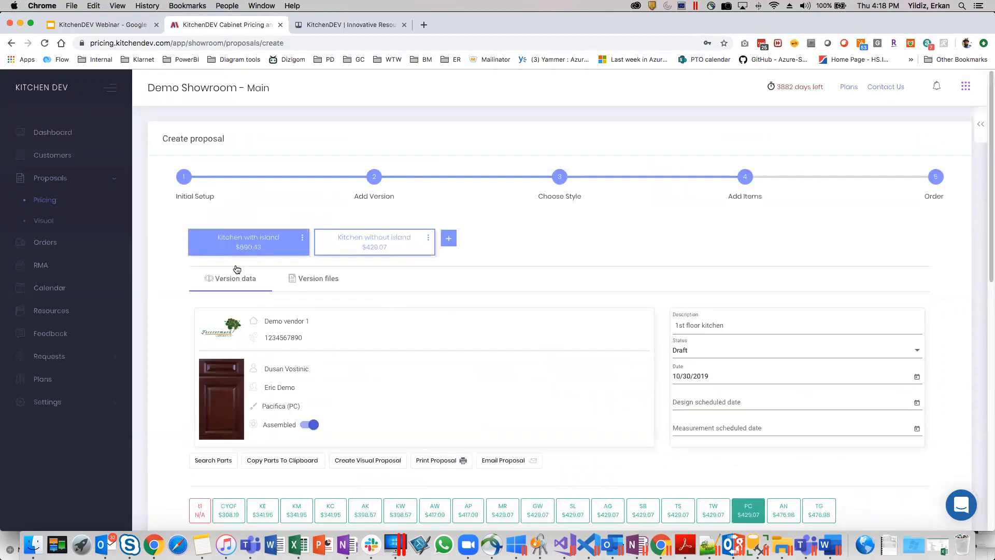
pyautogui.click(374, 253)
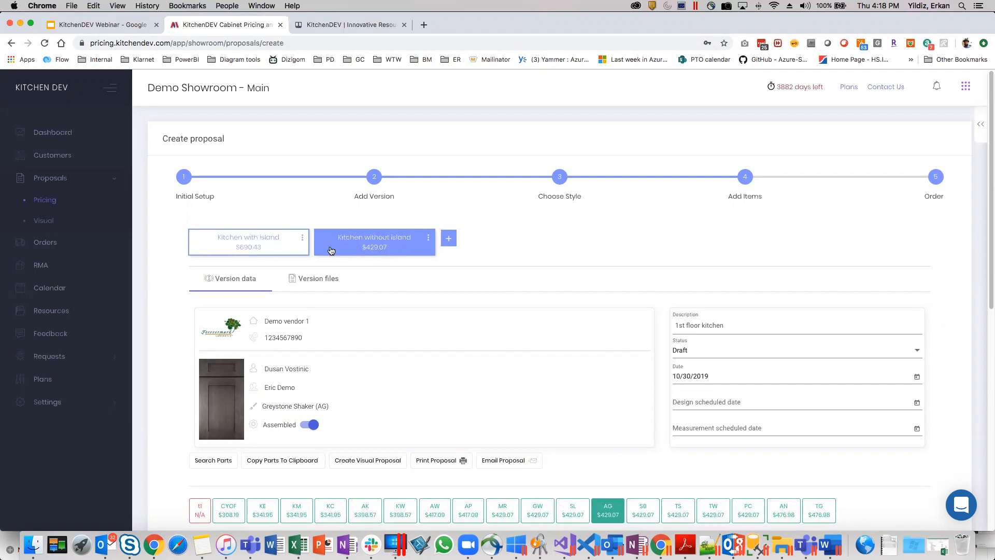
pyautogui.click(272, 248)
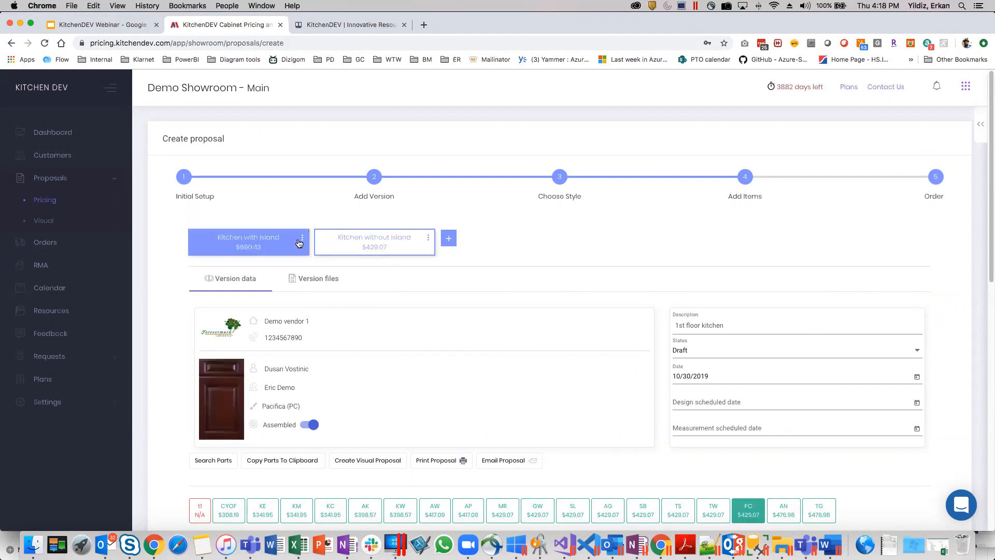
pyautogui.click(377, 248)
pyautogui.scroll(-6, 553, 373)
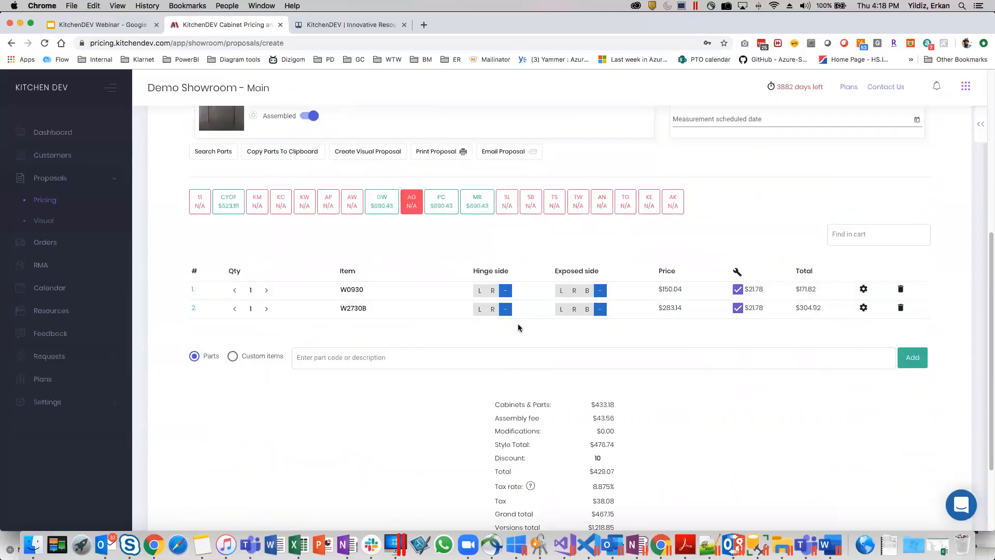
pyautogui.scroll(6, 518, 325)
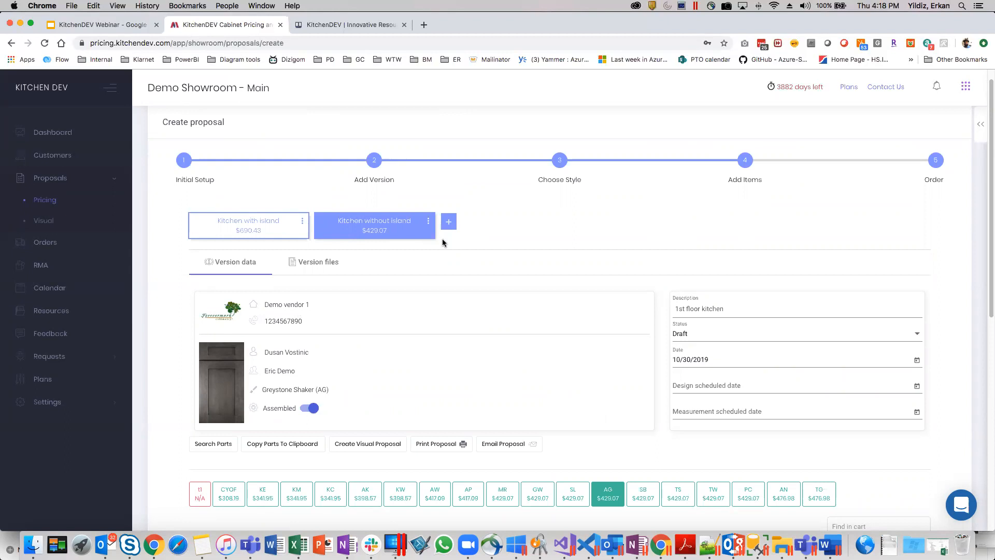
# Add another version to the proposal with TSG as the manufacturer, keeping TSG as the version name.
pyautogui.click(447, 220)
pyautogui.click(550, 259)
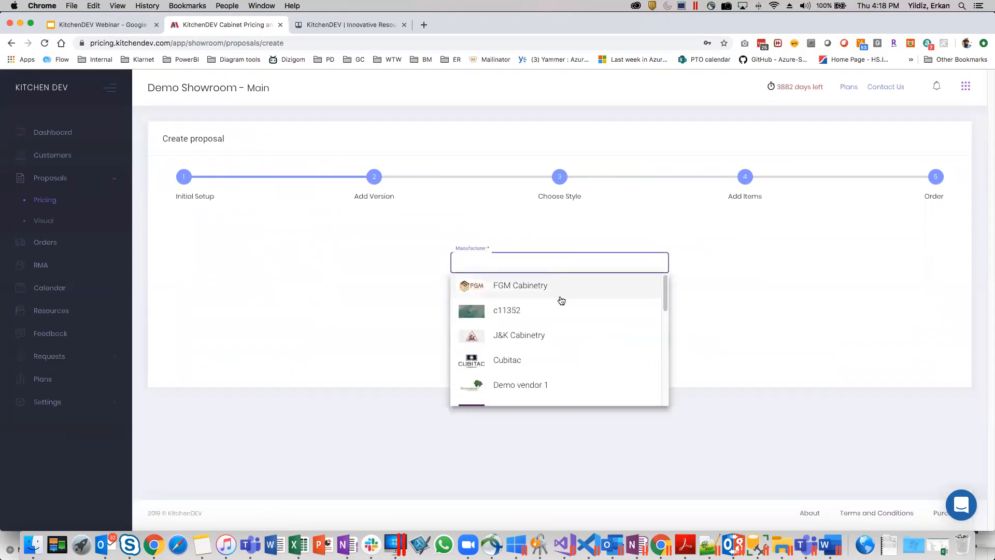
pyautogui.scroll(-3, 554, 342)
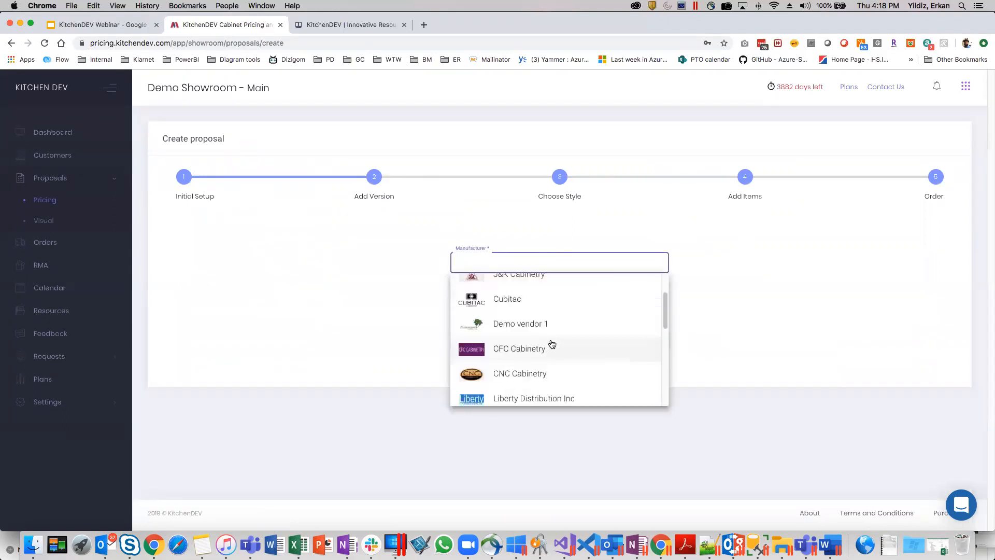
pyautogui.write('t')
pyautogui.press('BackSpace')
pyautogui.write('tsg')
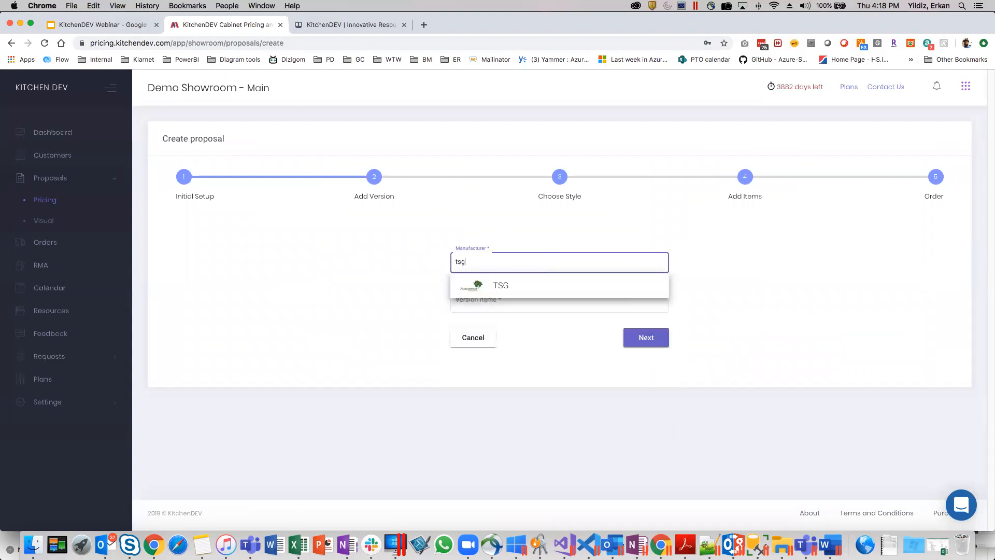
pyautogui.click(502, 285)
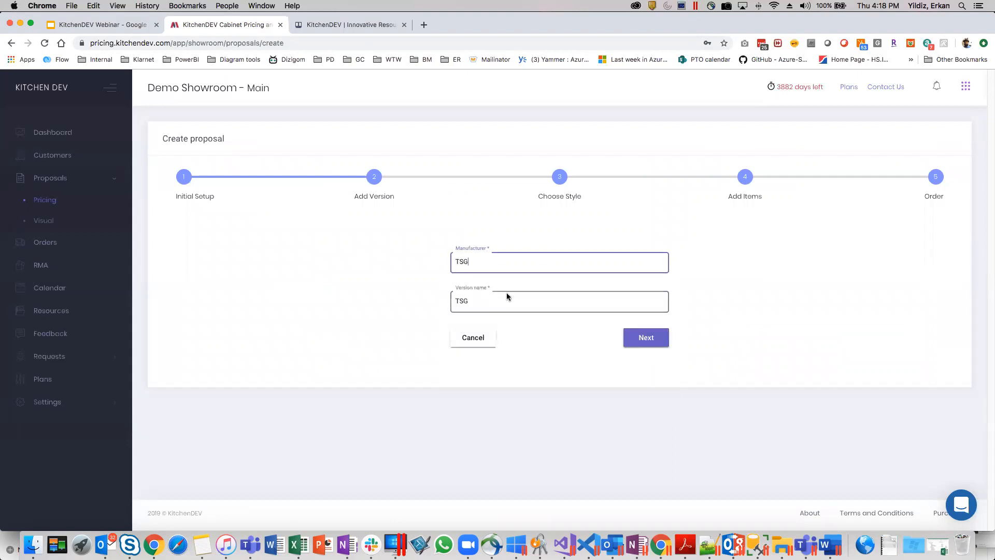
pyautogui.click(633, 338)
# Choose the SIGNATURE - Signature Pearl (SL) door style for the TSG version.
pyautogui.click(455, 260)
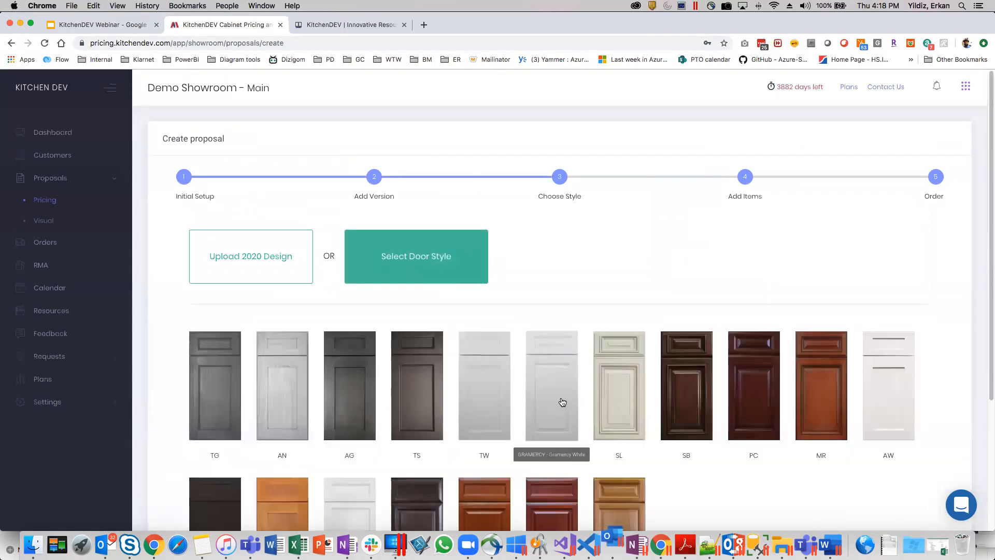
pyautogui.scroll(-3, 570, 399)
pyautogui.click(617, 317)
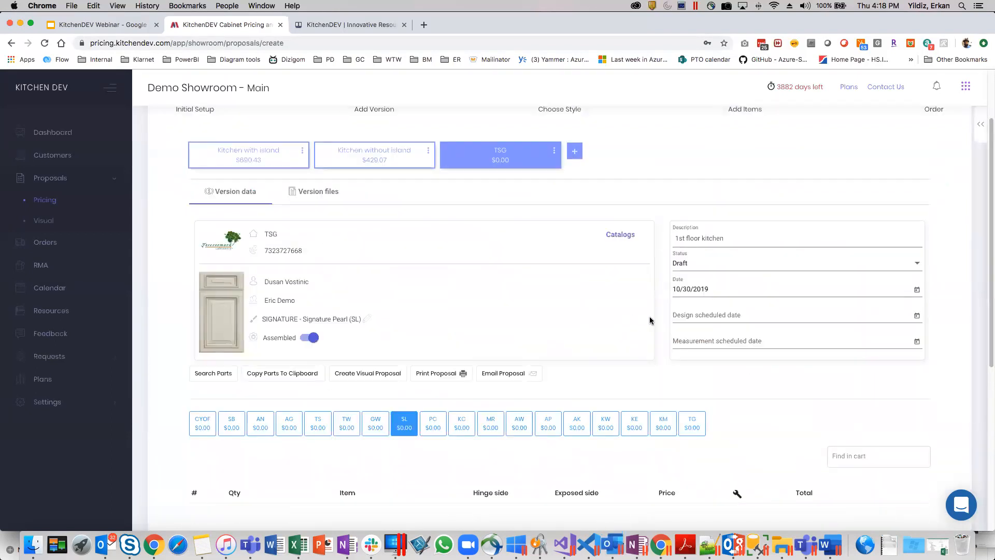
# Add wall cabinets W0930 and W2130 to the TSG version and check its price.
pyautogui.scroll(-5, 518, 254)
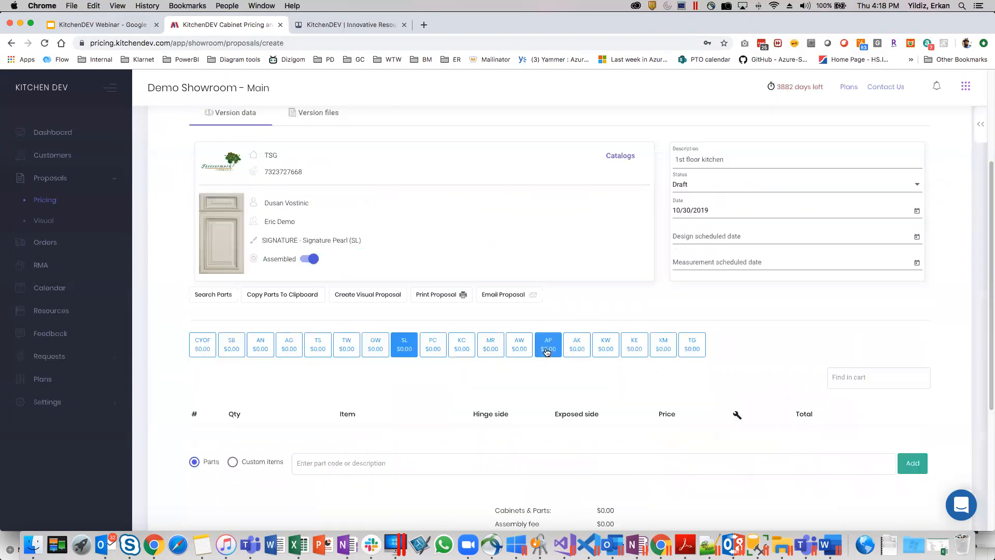
pyautogui.click(413, 377)
pyautogui.click(400, 399)
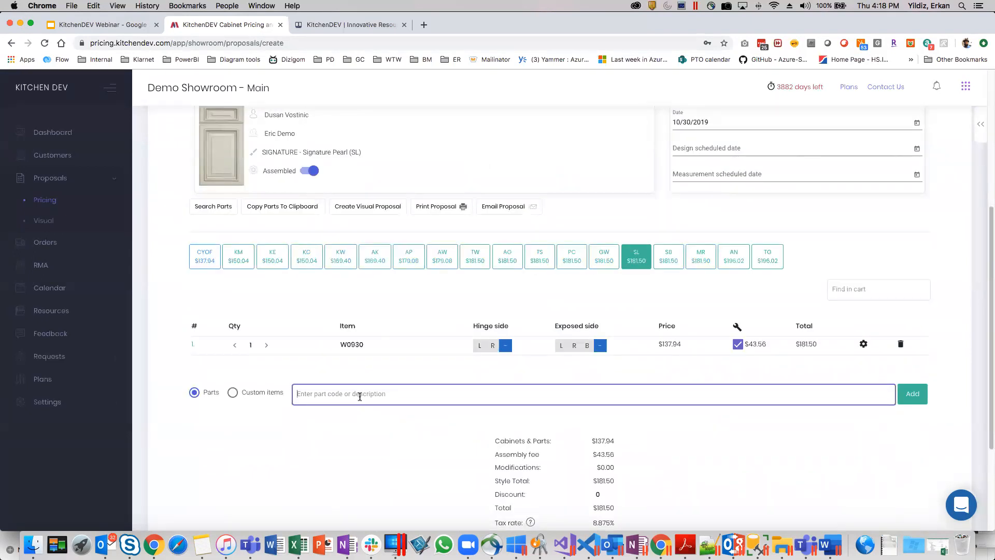
pyautogui.click(359, 396)
pyautogui.click(359, 368)
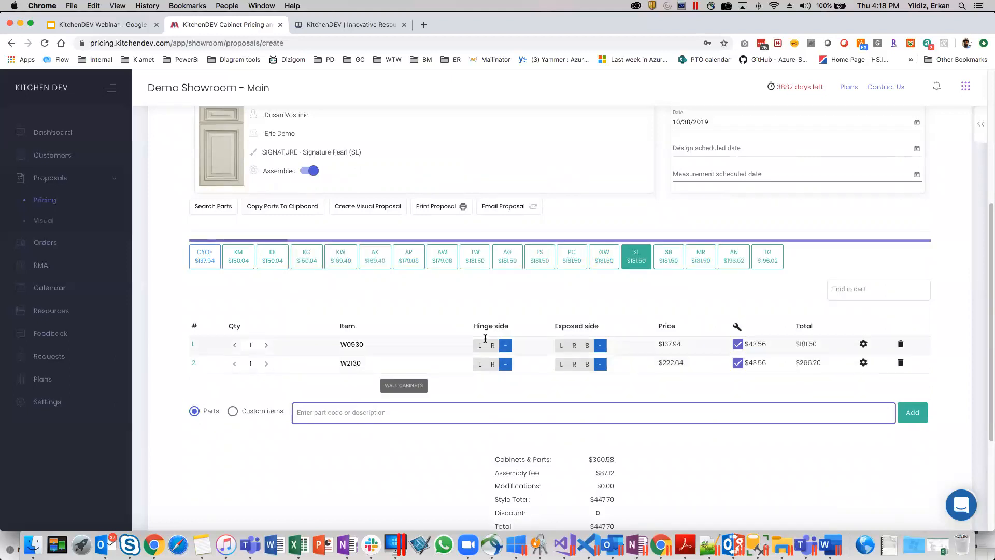
pyautogui.scroll(5, 518, 250)
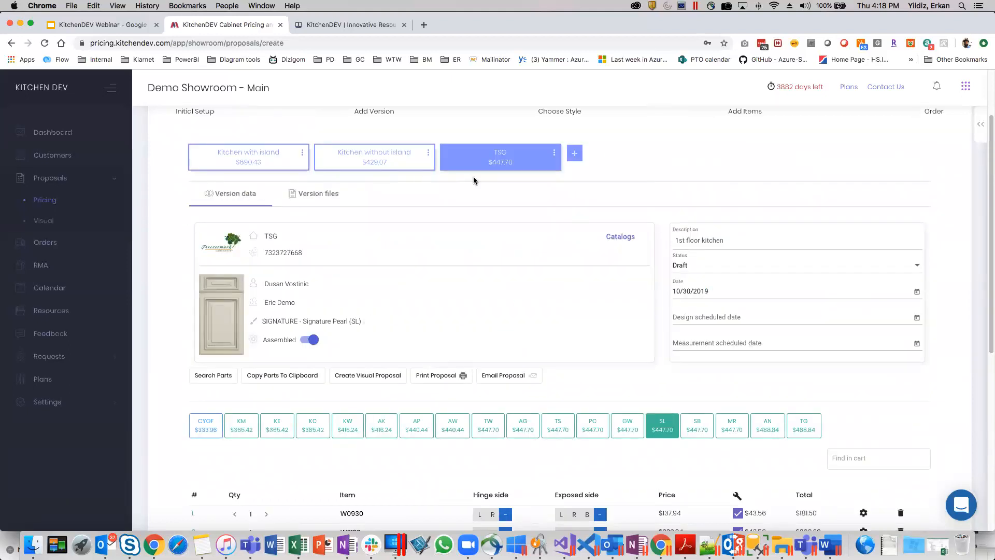
pyautogui.scroll(-2, 515, 277)
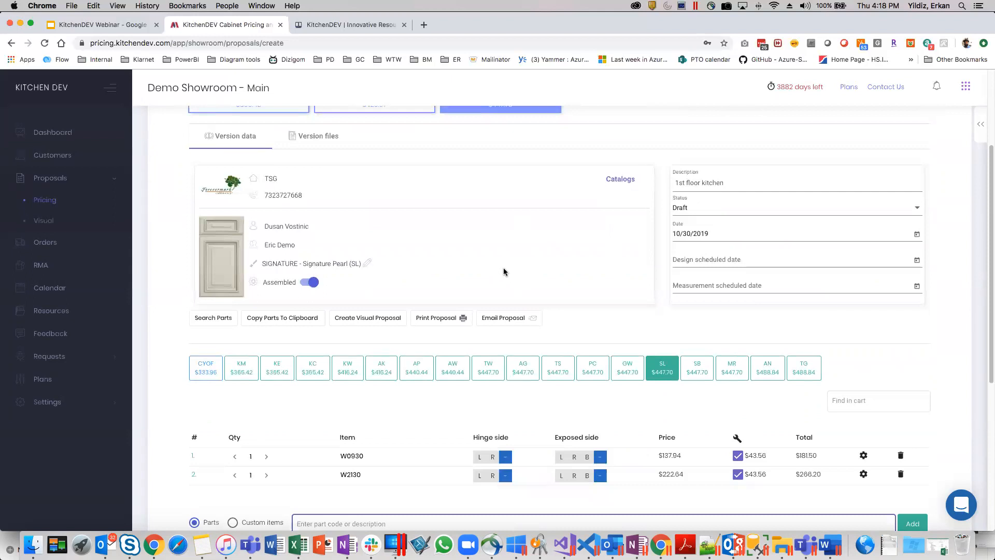
# Try to remove the TSG version from the proposal while it is the selected version.
pyautogui.scroll(5, 561, 280)
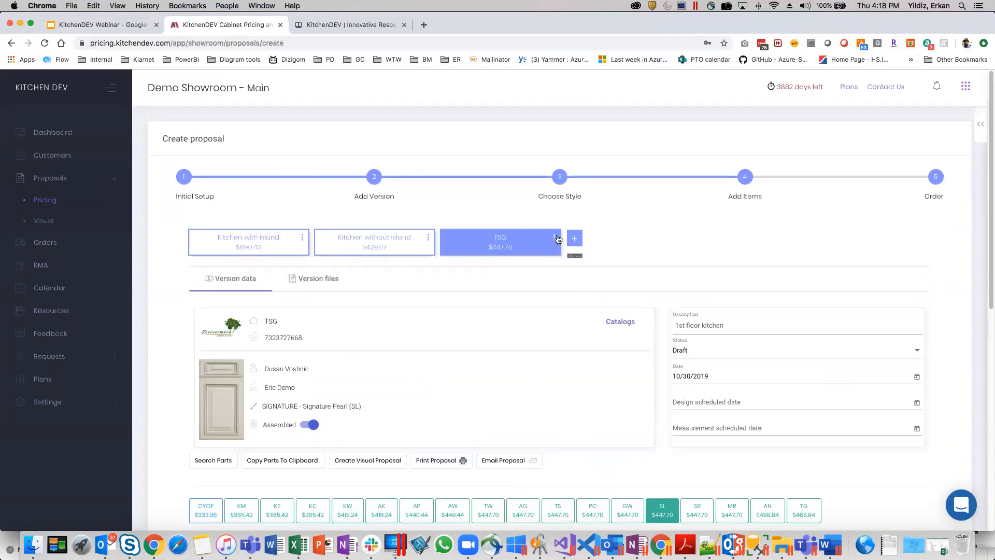
pyautogui.click(553, 240)
pyautogui.click(571, 297)
pyautogui.click(588, 102)
pyautogui.scroll(-10, 428, 298)
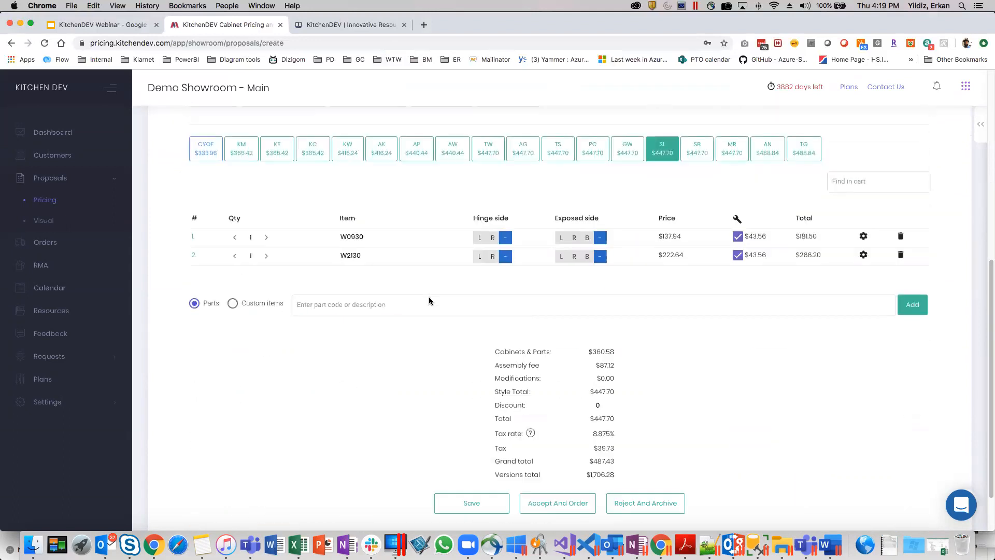
pyautogui.scroll(10, 462, 379)
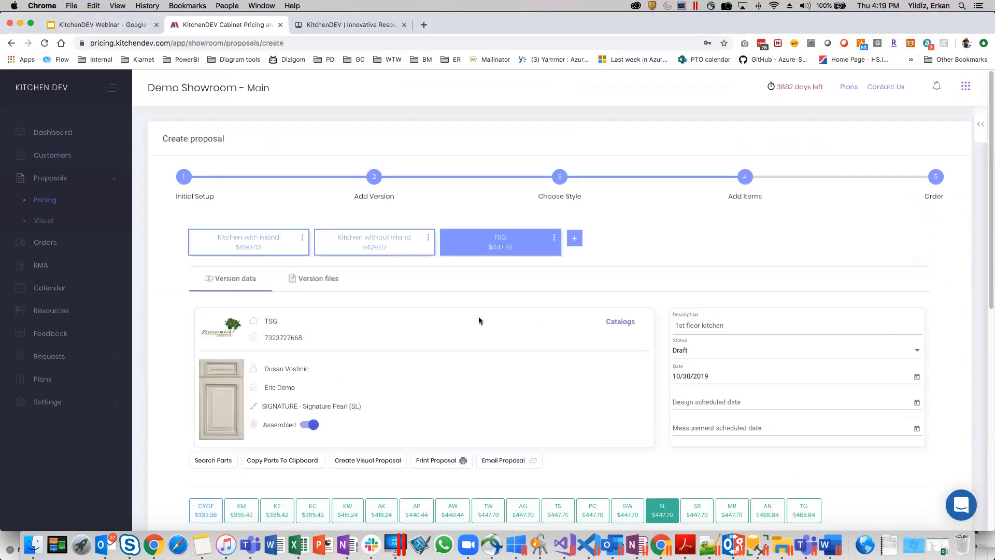
# Switch to the "Kitchen without island" version and try to remove it from the proposal.
pyautogui.click(383, 246)
pyautogui.click(428, 237)
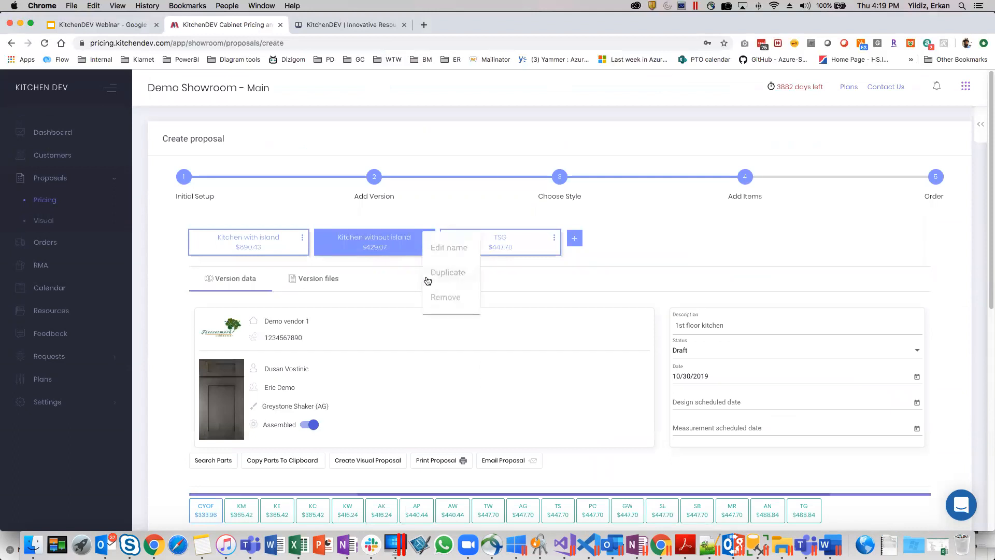
pyautogui.click(445, 298)
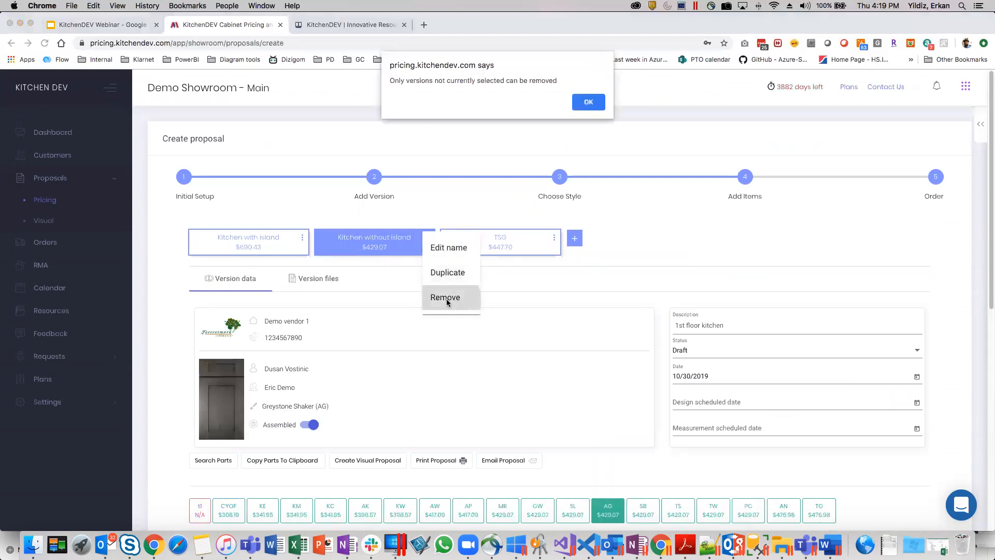
pyautogui.click(589, 102)
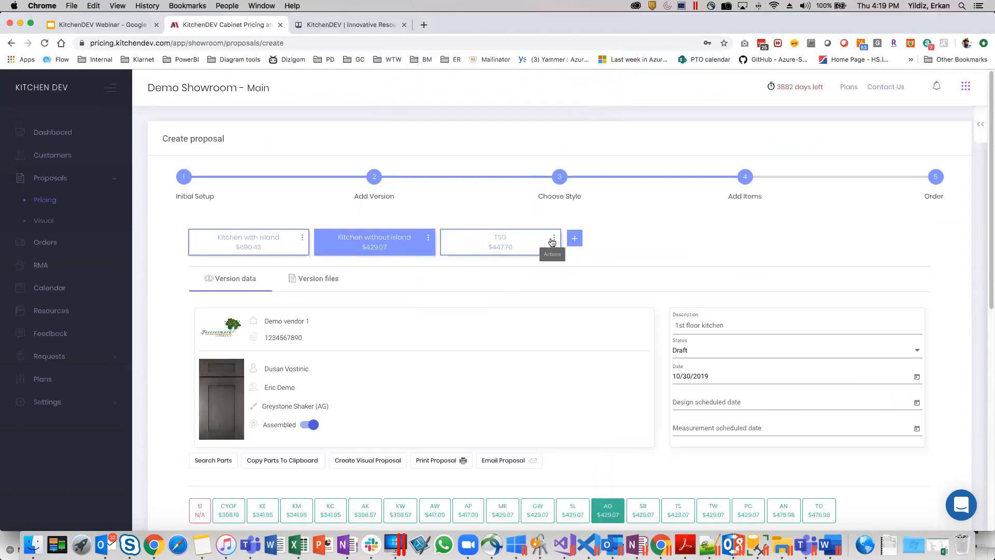
# Save the proposal and reopen the "1st floor kitchen" draft from the pricing proposals list for editing.
pyautogui.scroll(-10, 511, 347)
pyautogui.click(478, 436)
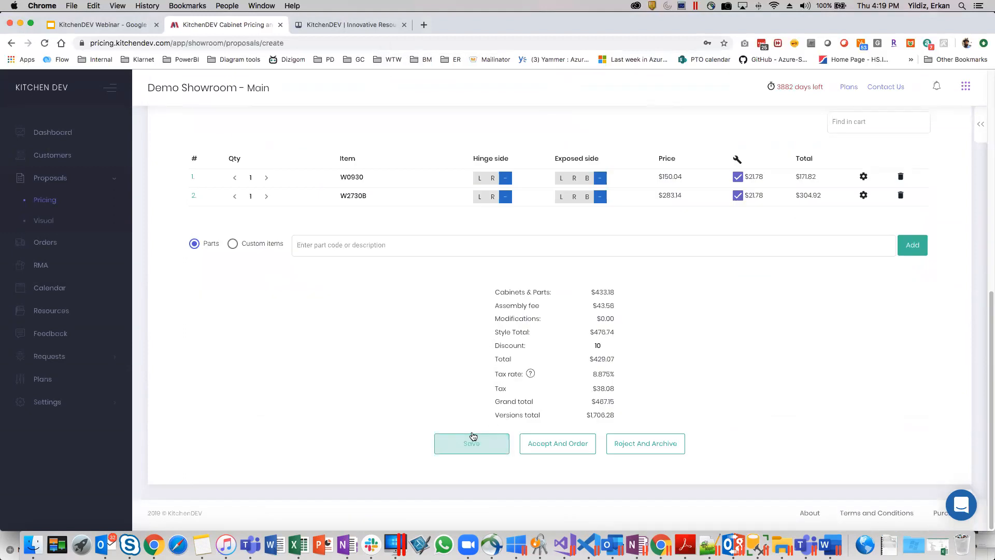
pyautogui.click(42, 201)
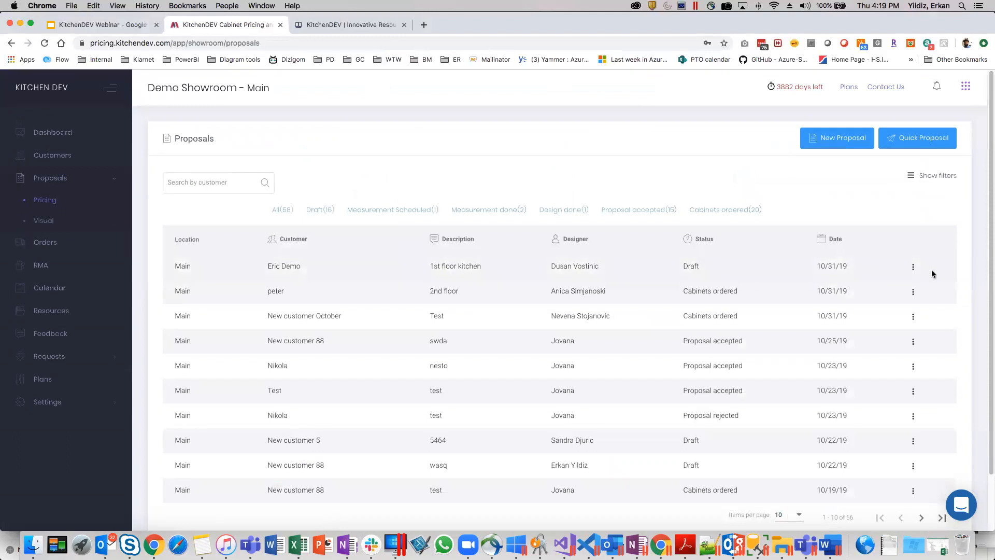
pyautogui.click(913, 267)
pyautogui.click(875, 296)
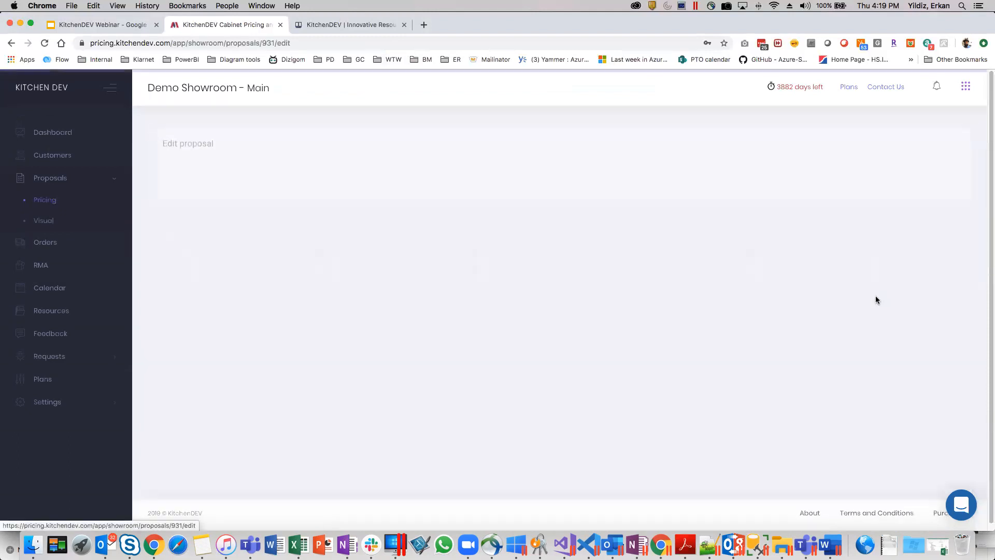
# Try to remove the selected "Kitchen without island" version from the reopened proposal.
pyautogui.click(428, 238)
pyautogui.click(444, 296)
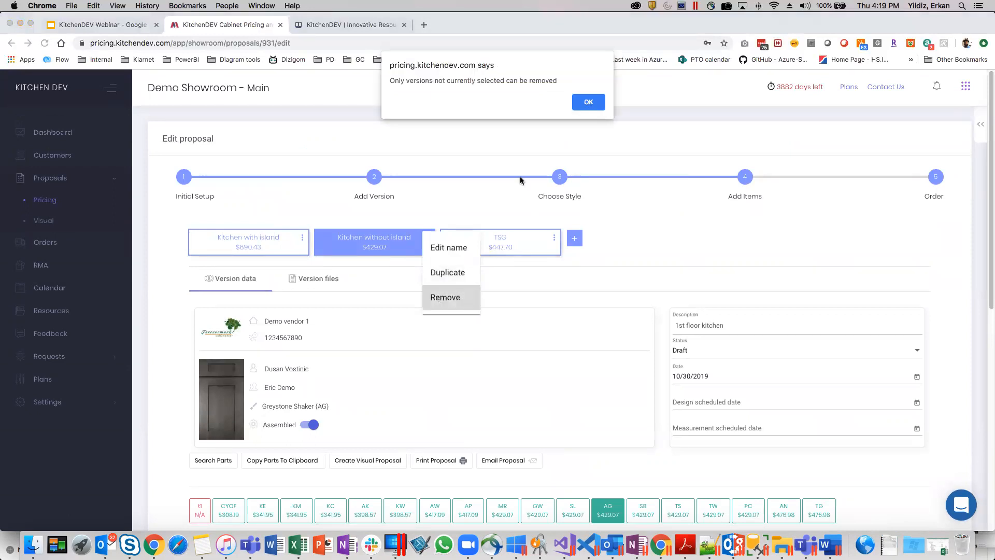
pyautogui.click(589, 101)
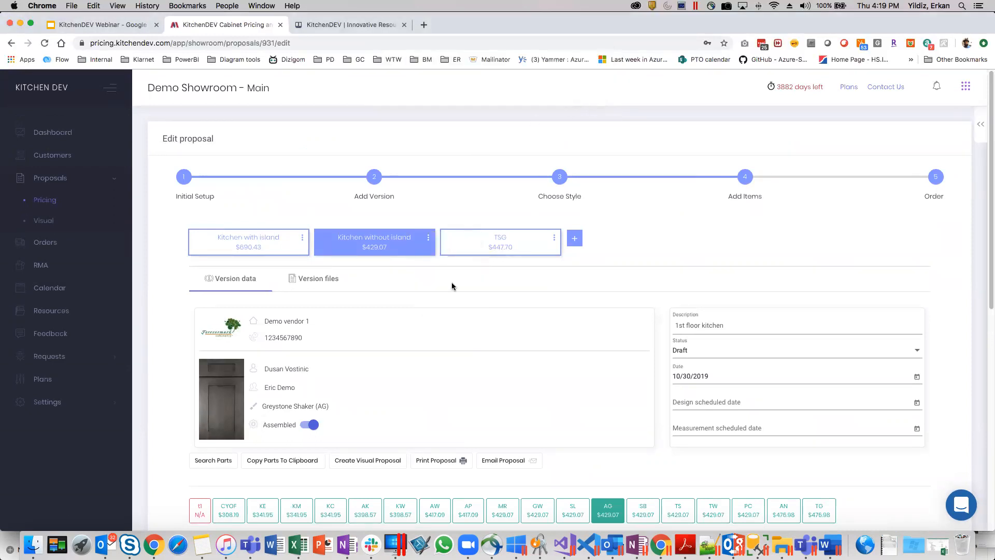
# Switch to the TSG version in the reopened proposal and try to remove it.
pyautogui.scroll(-4, 453, 295)
pyautogui.scroll(-4, 452, 310)
pyautogui.scroll(7, 449, 312)
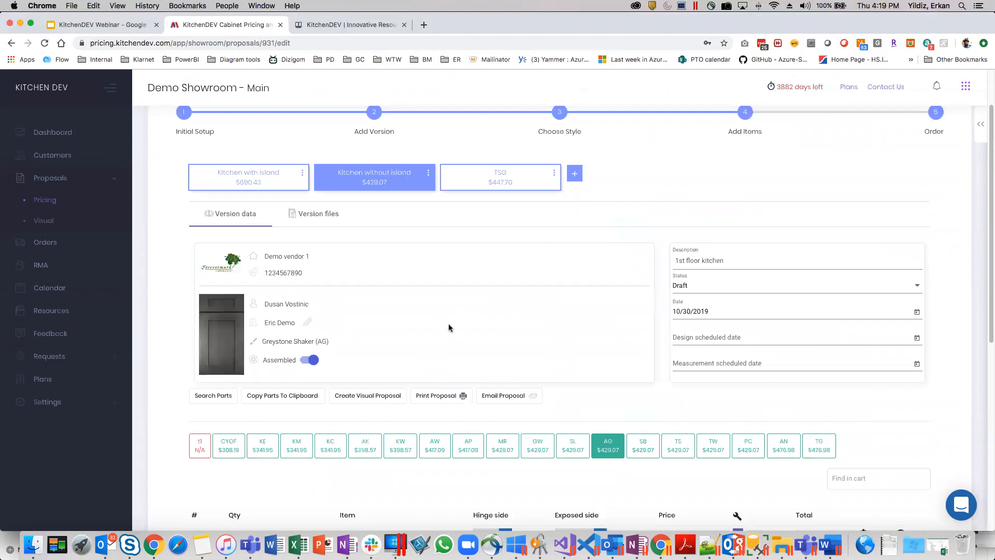
pyautogui.scroll(2, 448, 324)
pyautogui.click(527, 244)
pyautogui.click(553, 238)
pyautogui.click(573, 297)
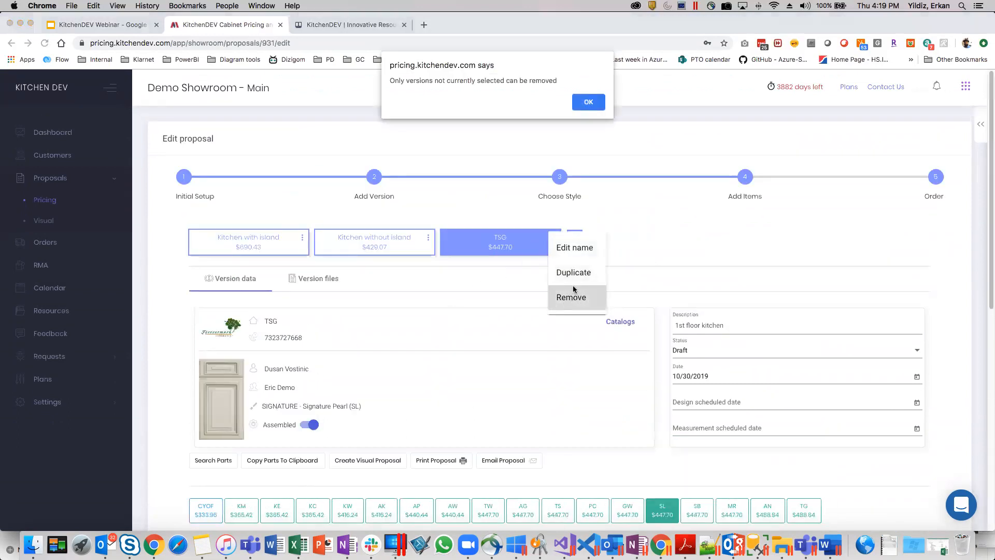
pyautogui.click(582, 107)
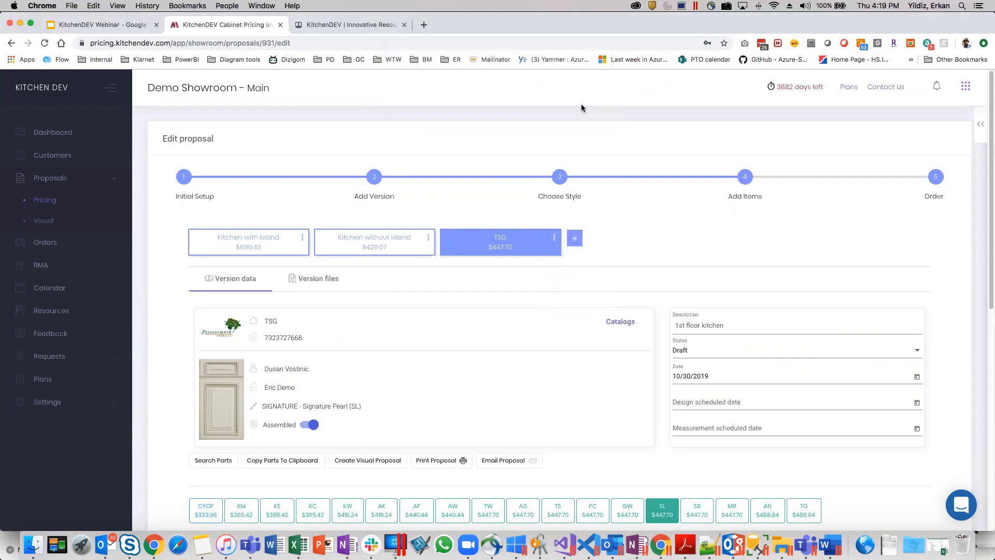
# Make "Kitchen without island" the selected version and remove the TSG version from the proposal.
pyautogui.click(378, 247)
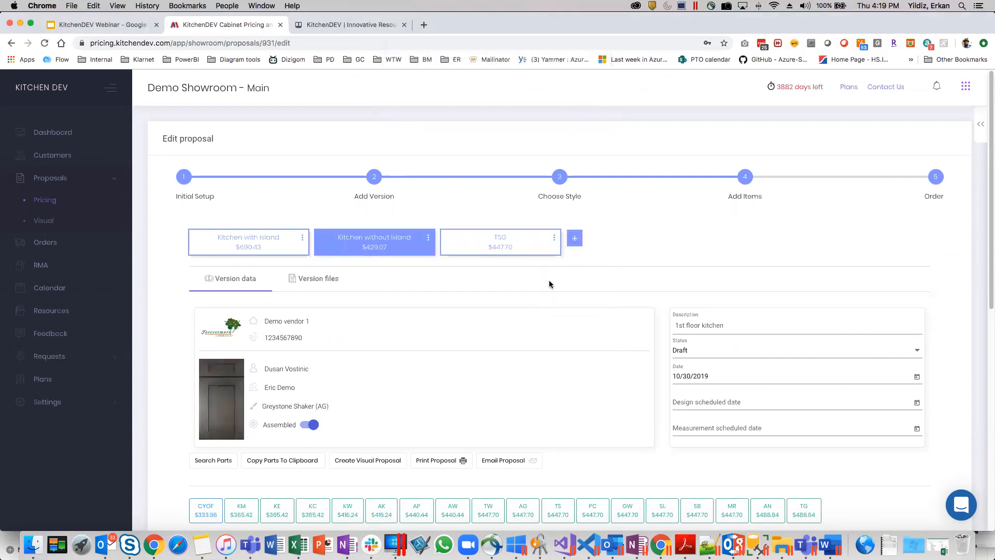
pyautogui.click(554, 237)
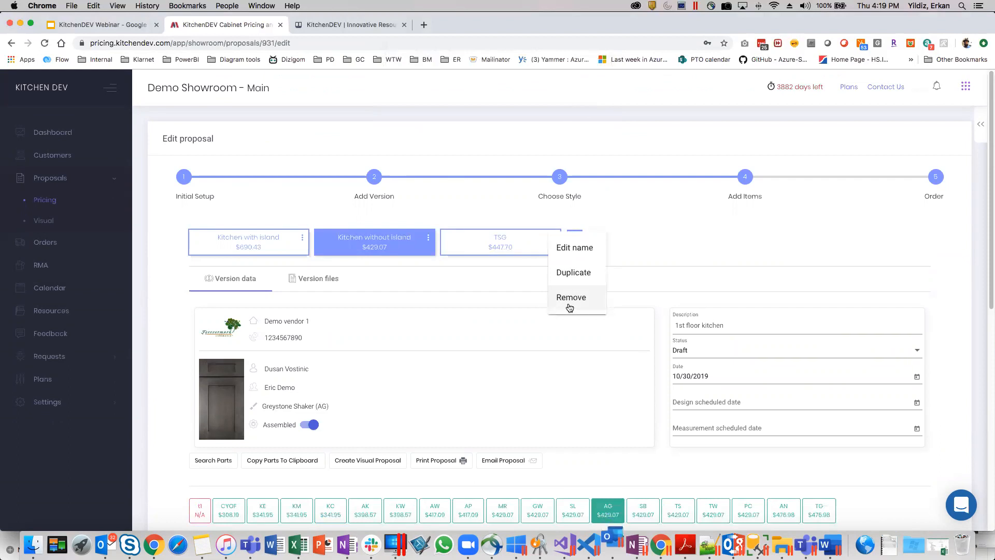
pyautogui.click(569, 308)
pyautogui.click(579, 104)
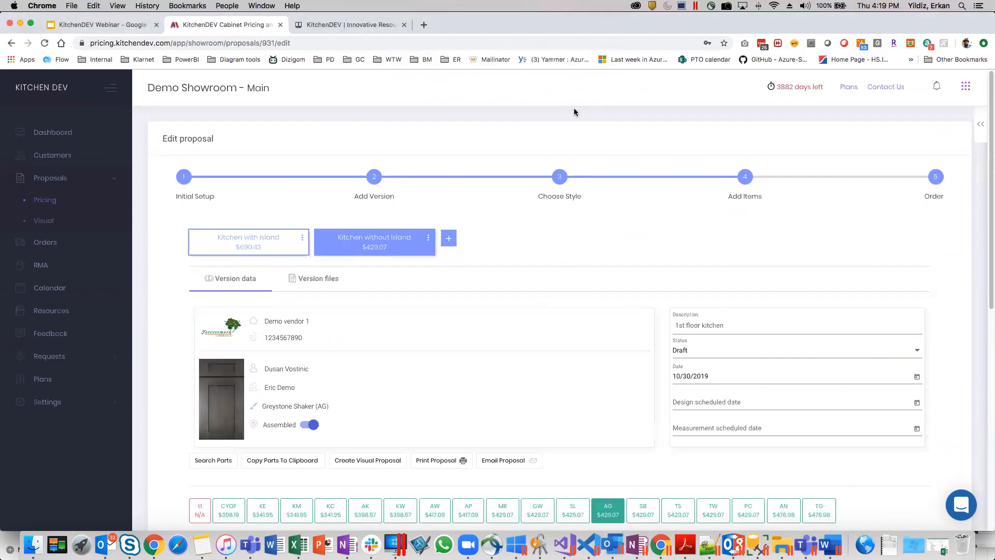
# Make "Kitchen with island" the selected version and remove the "Kitchen without island" version.
pyautogui.scroll(-1, 428, 239)
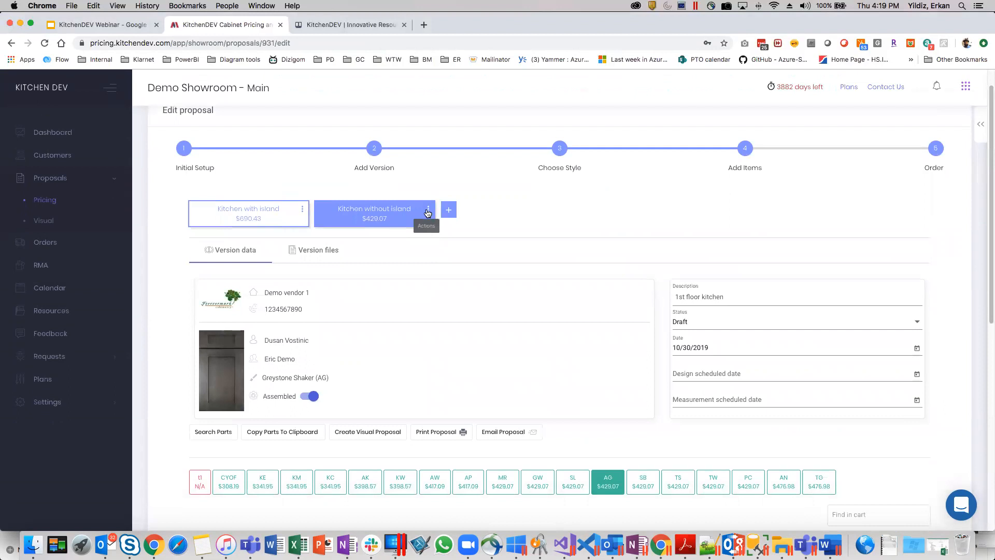
pyautogui.click(428, 212)
pyautogui.click(273, 216)
pyautogui.click(274, 217)
pyautogui.click(428, 209)
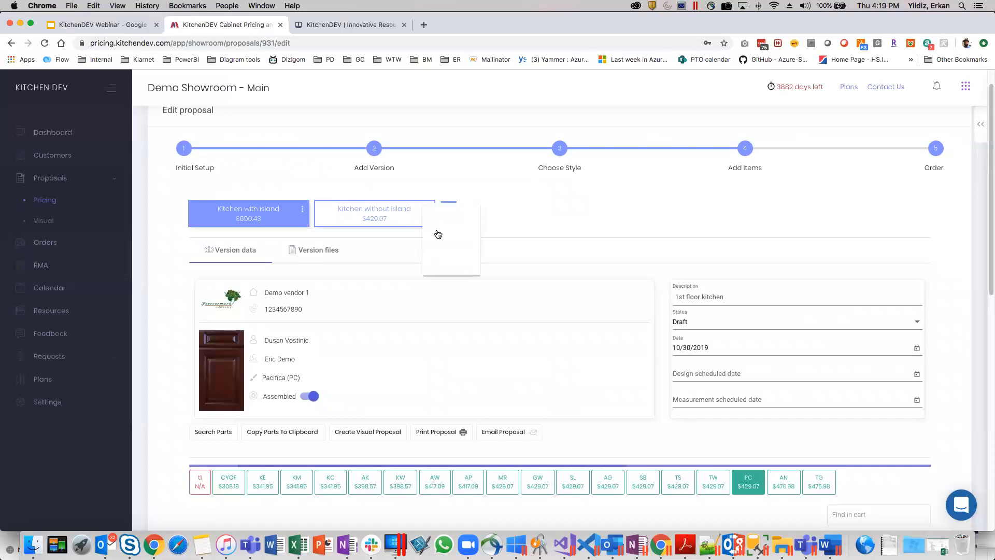
pyautogui.click(451, 273)
pyautogui.click(585, 100)
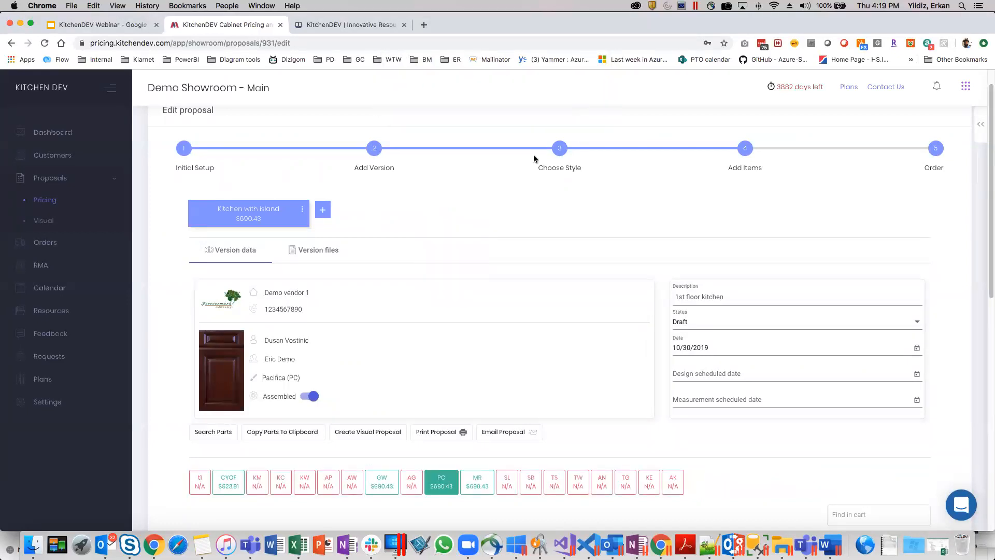
# Review the "Kitchen with island" version's parts and totals, and accept the proposal for ordering.
pyautogui.scroll(-7, 431, 327)
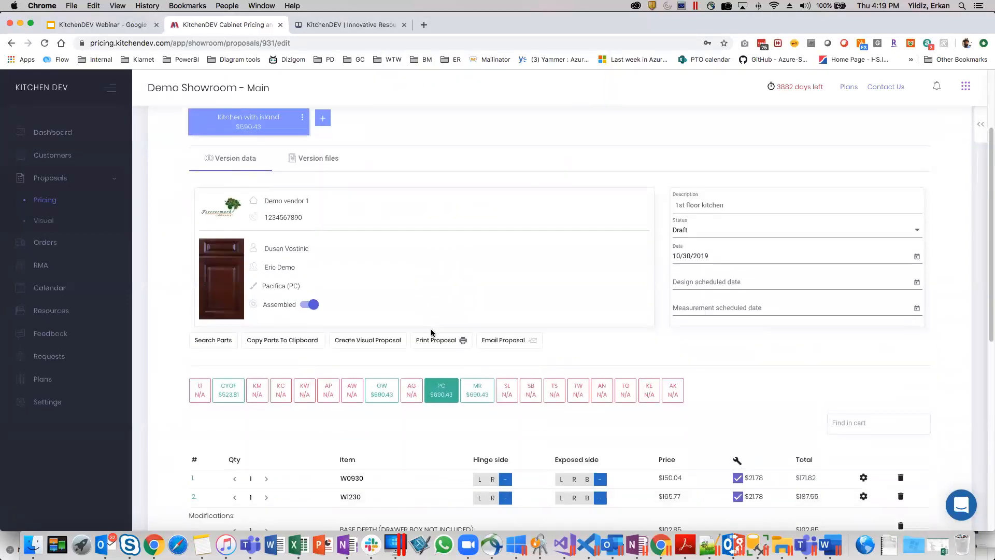
pyautogui.scroll(-3, 446, 331)
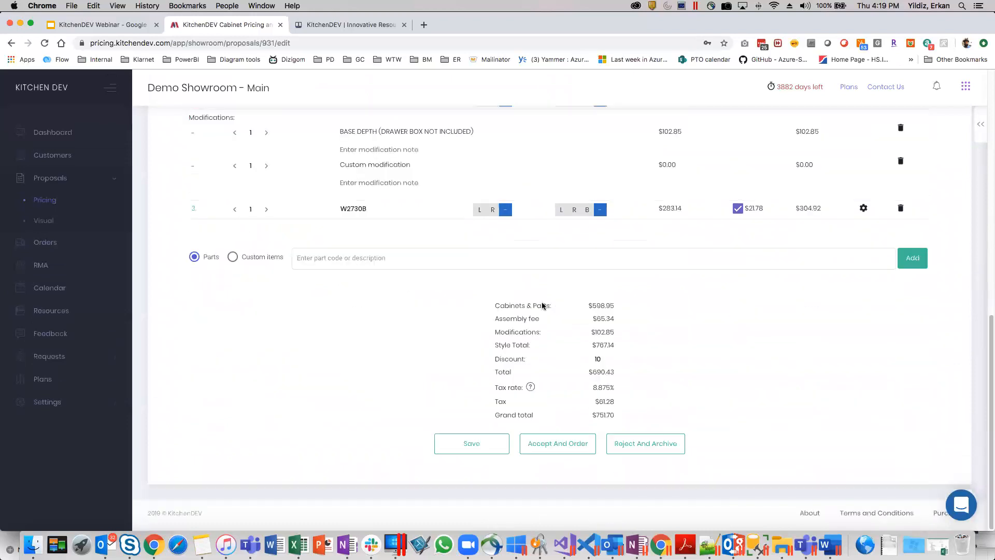
pyautogui.scroll(10, 456, 282)
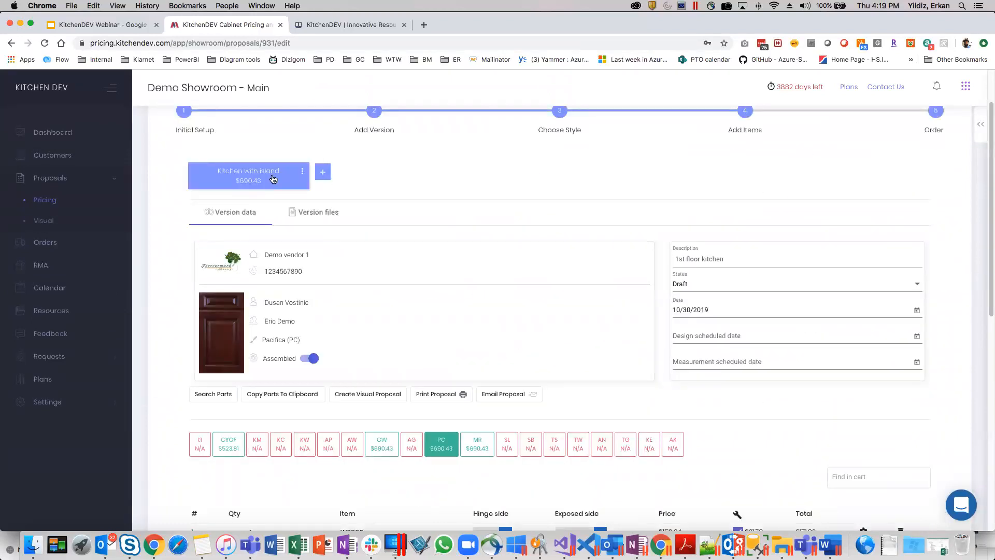
pyautogui.scroll(-10, 428, 252)
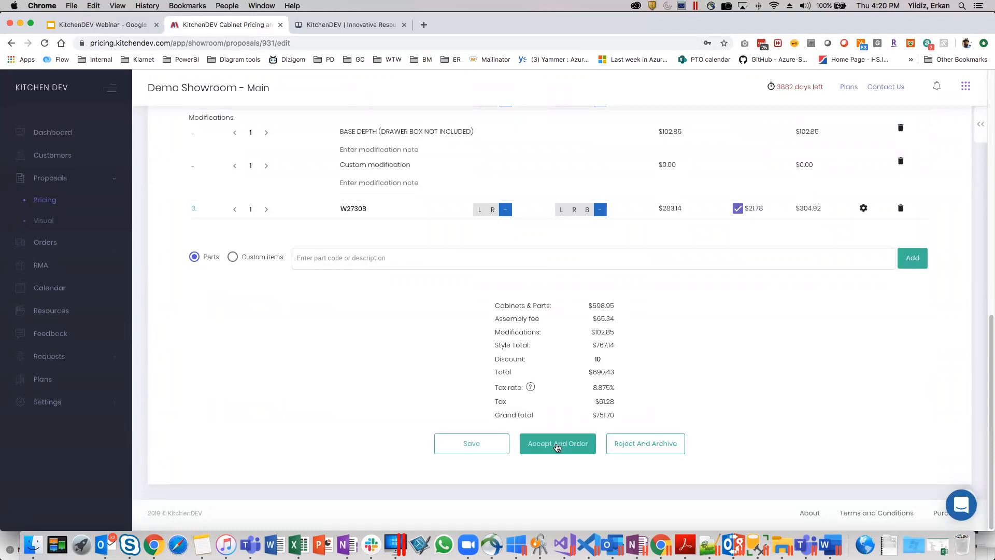
pyautogui.click(540, 449)
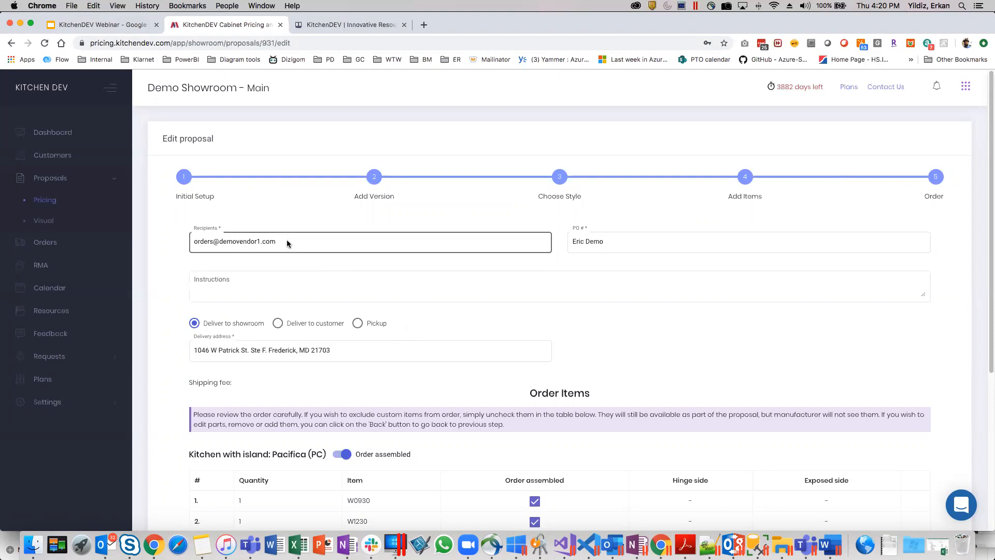
# Examine the order form's recipients, PO number, instructions, delivery options and order items.
pyautogui.scroll(-1, 241, 256)
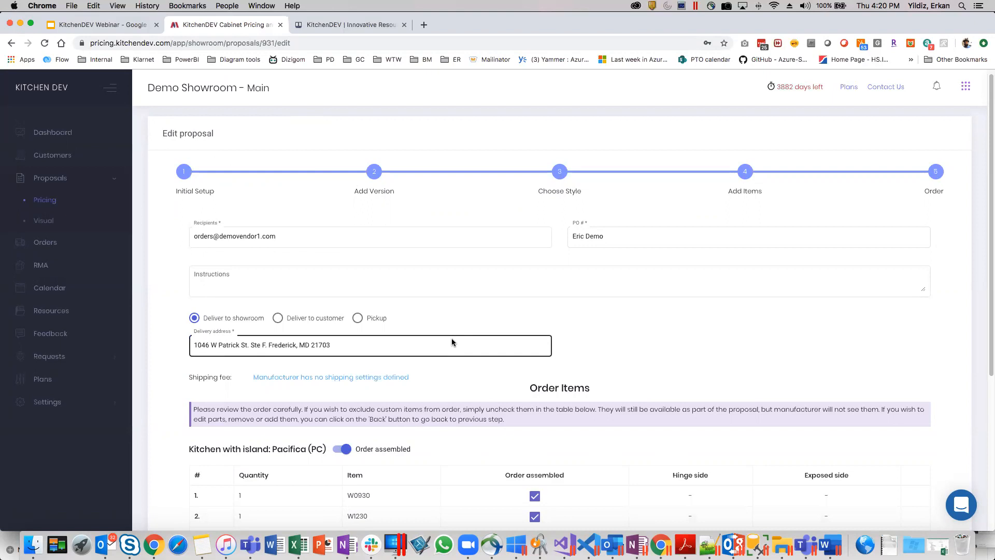
pyautogui.scroll(-1, 524, 299)
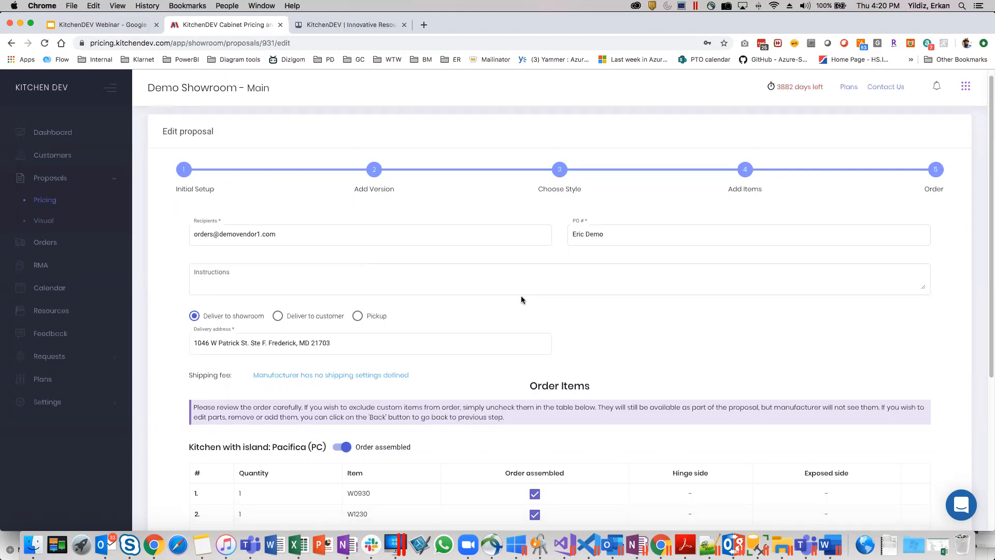
pyautogui.scroll(-1, 521, 299)
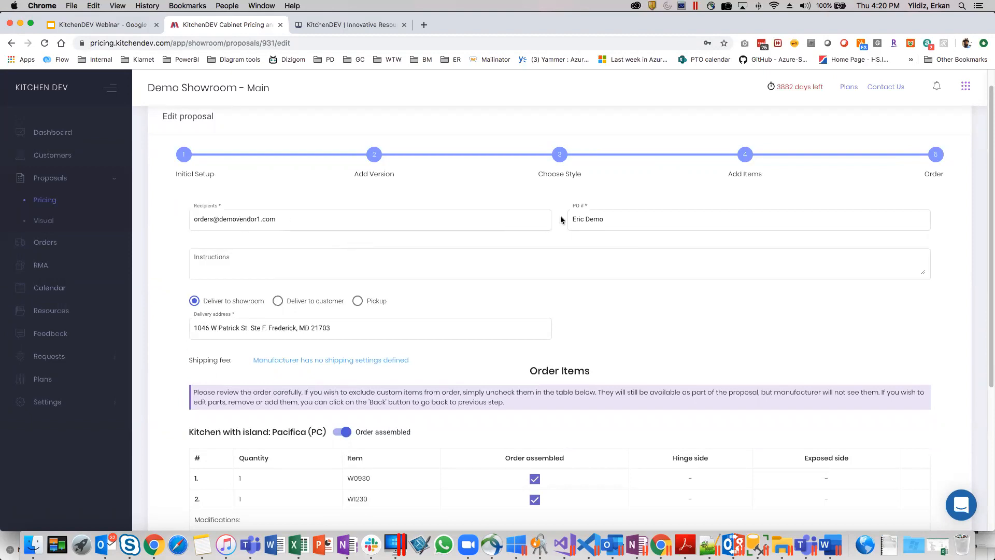
pyautogui.scroll(-3, 722, 259)
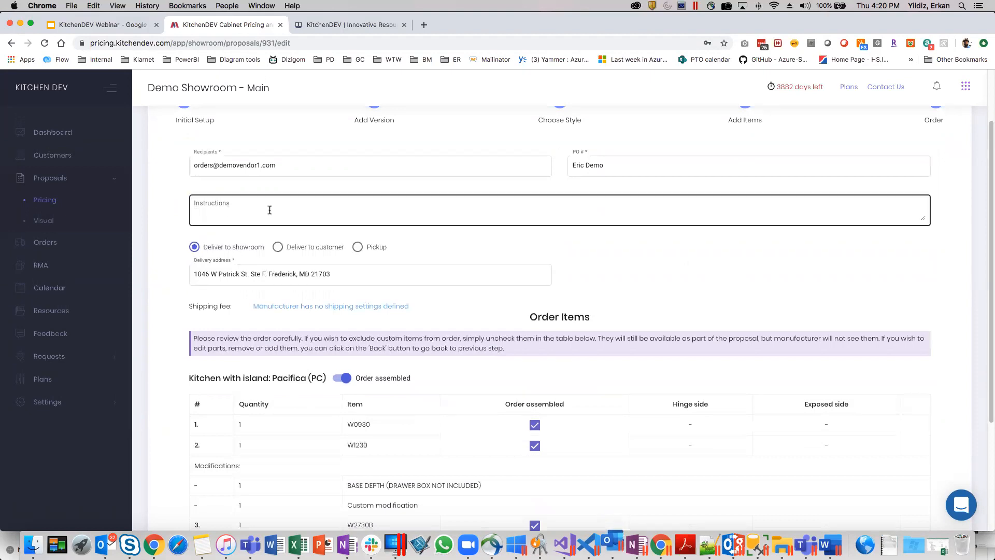
pyautogui.scroll(-3, 268, 207)
pyautogui.scroll(6, 240, 140)
pyautogui.click(249, 243)
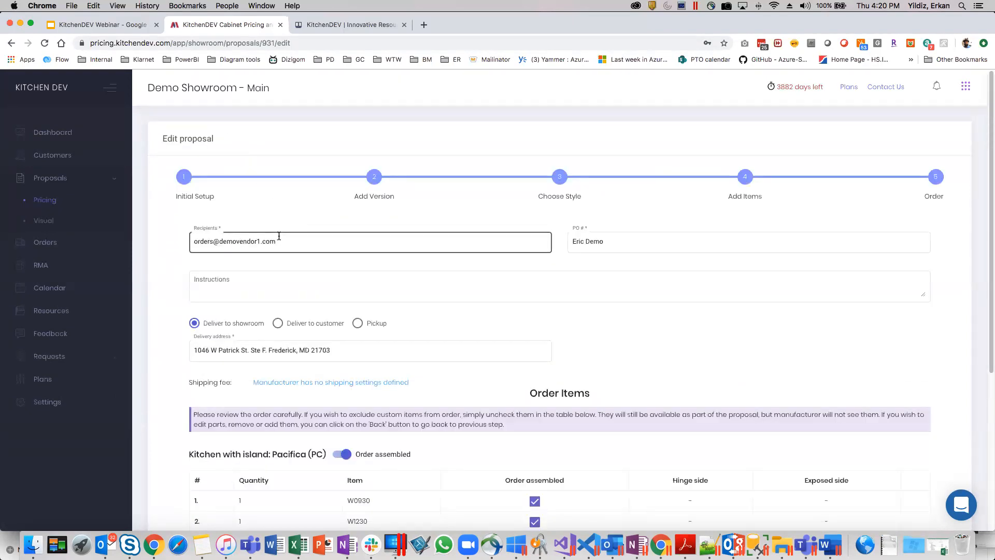
pyautogui.scroll(-1, 284, 237)
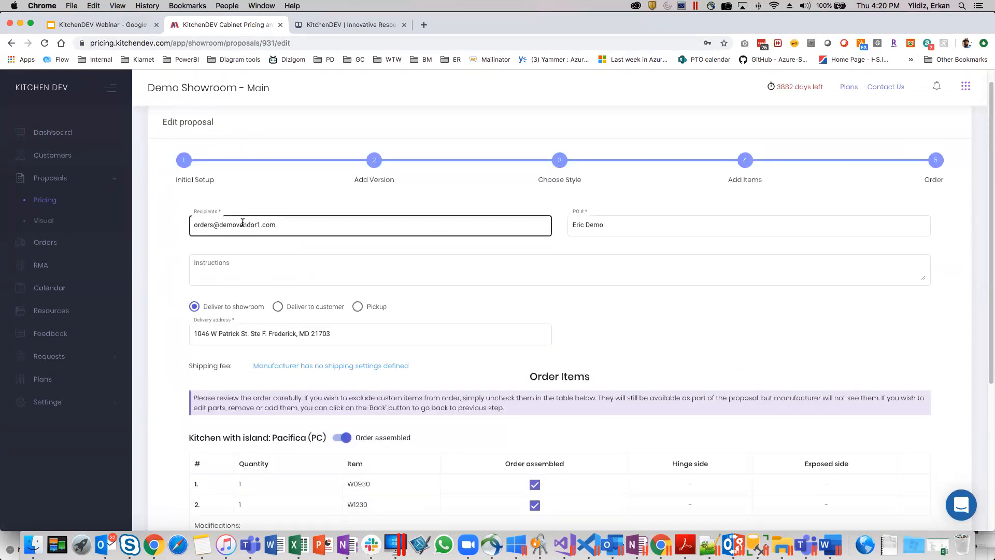
pyautogui.scroll(-1, 280, 227)
pyautogui.scroll(-1, 296, 233)
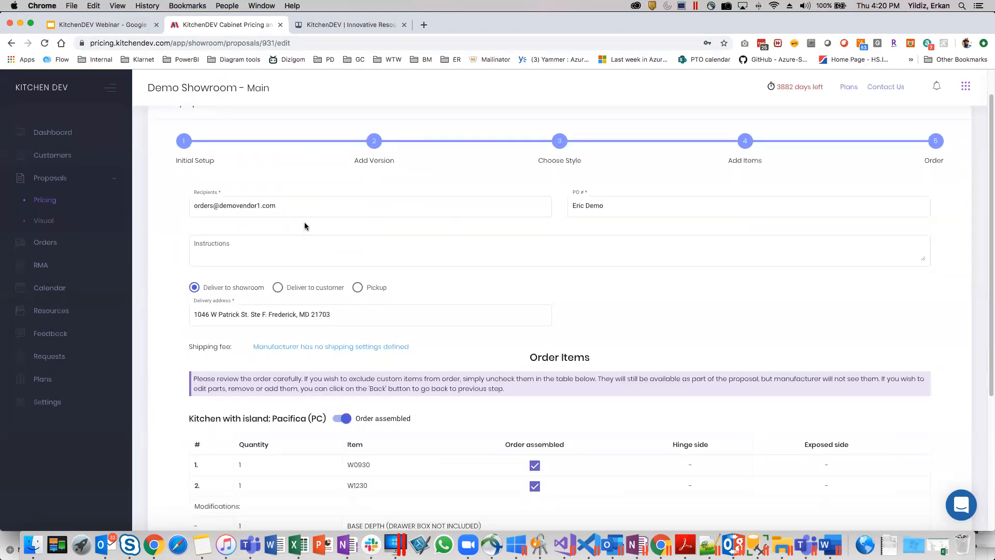
# Enter "custom instructions" as the order's instructions and highlight the existing PO # text.
pyautogui.scroll(-1, 305, 223)
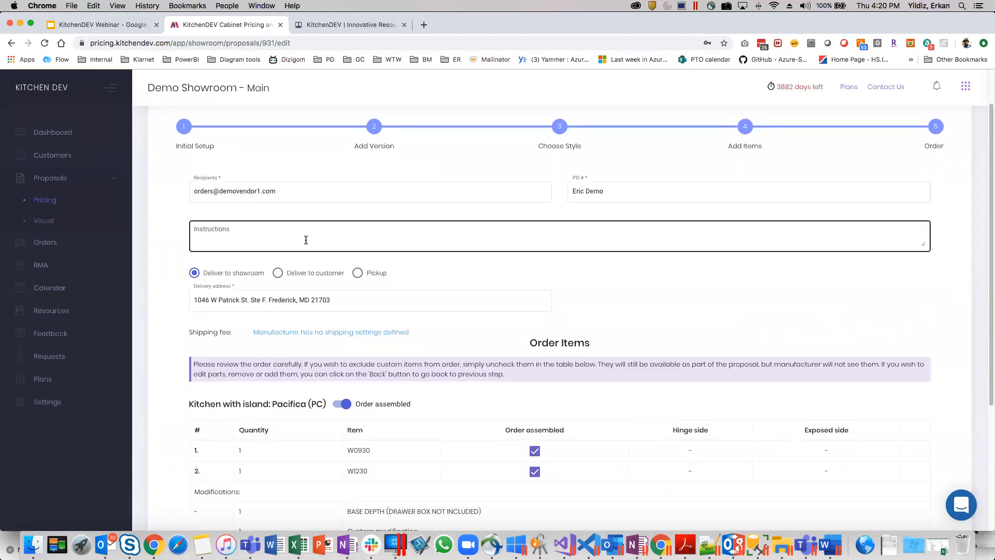
pyautogui.scroll(-1, 240, 227)
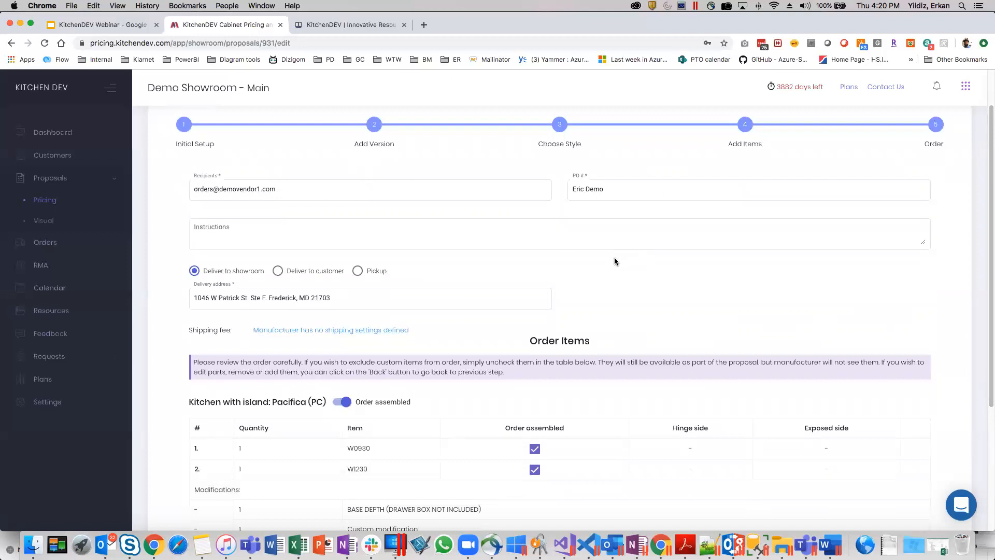
pyautogui.scroll(-1, 615, 260)
pyautogui.click(237, 216)
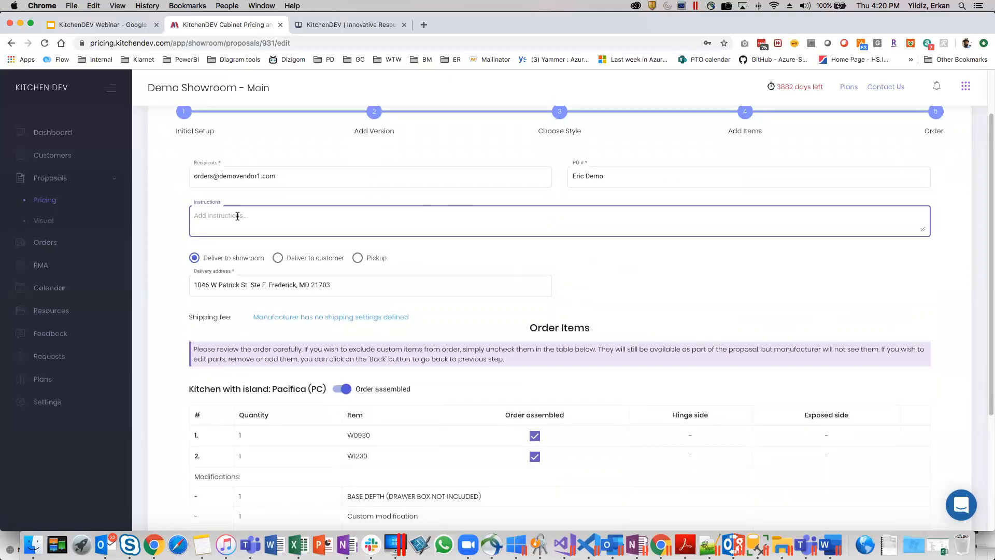
pyautogui.write('cuystom')
pyautogui.write('tom')
pyautogui.click(618, 176)
pyautogui.moveTo(618, 177); pyautogui.dragTo(574, 177)
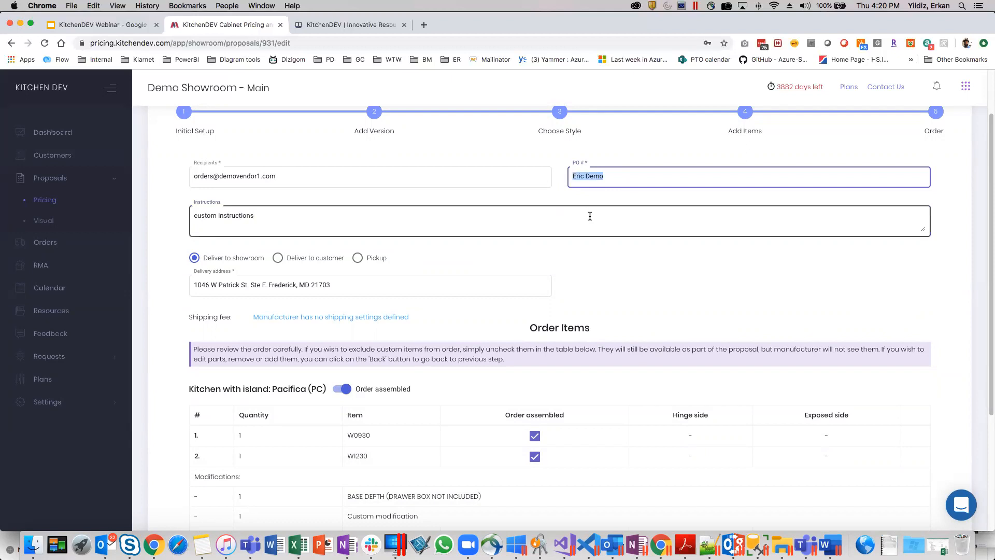
# Turn off assembled ordering for all items of the "Kitchen with island: Pacifica (PC)" version.
pyautogui.scroll(-1, 591, 212)
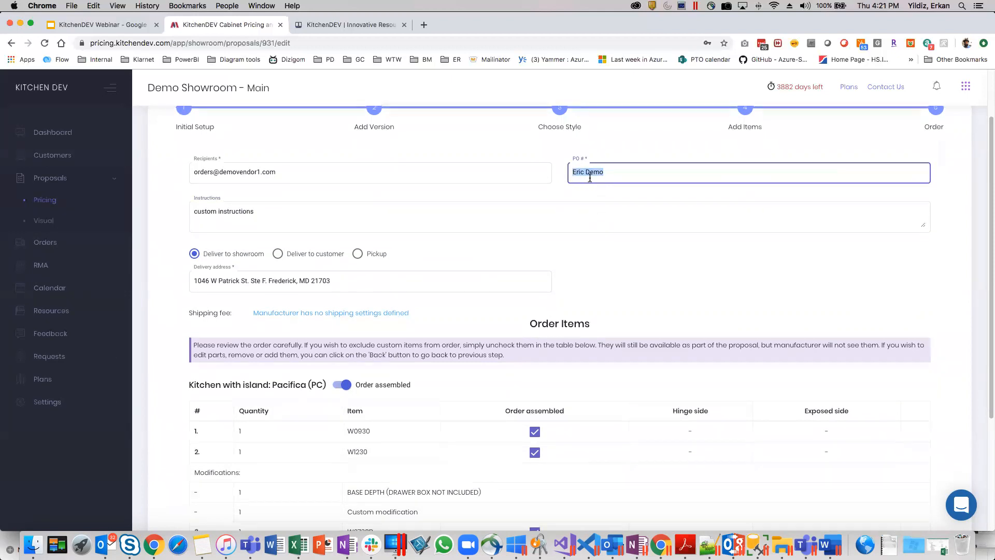
pyautogui.scroll(-1, 612, 209)
pyautogui.scroll(-5, 613, 209)
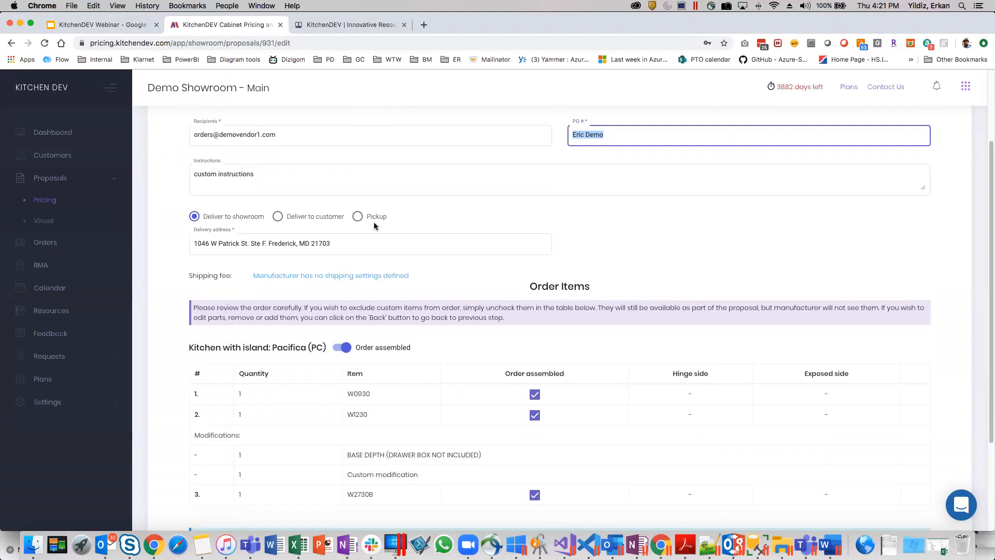
pyautogui.scroll(-3, 478, 198)
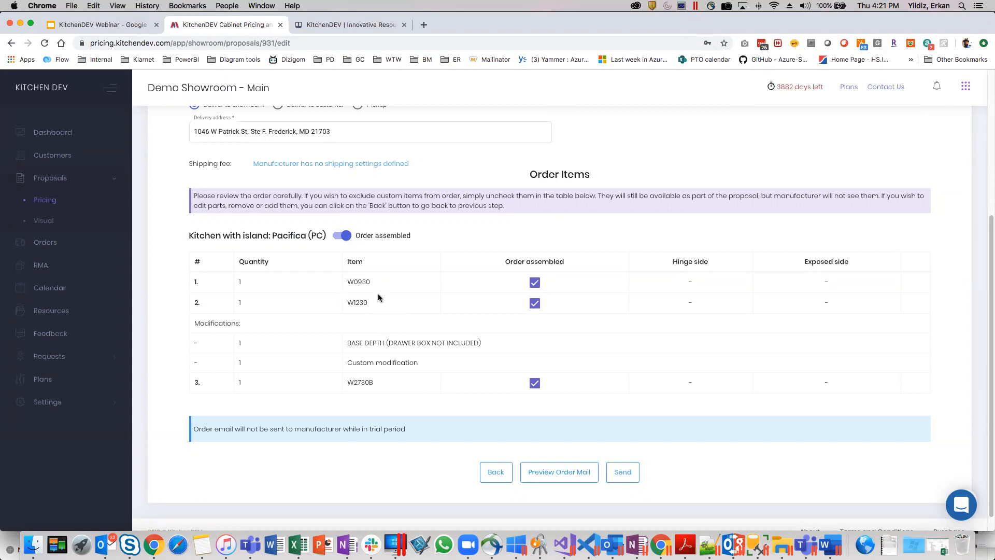
pyautogui.click(345, 236)
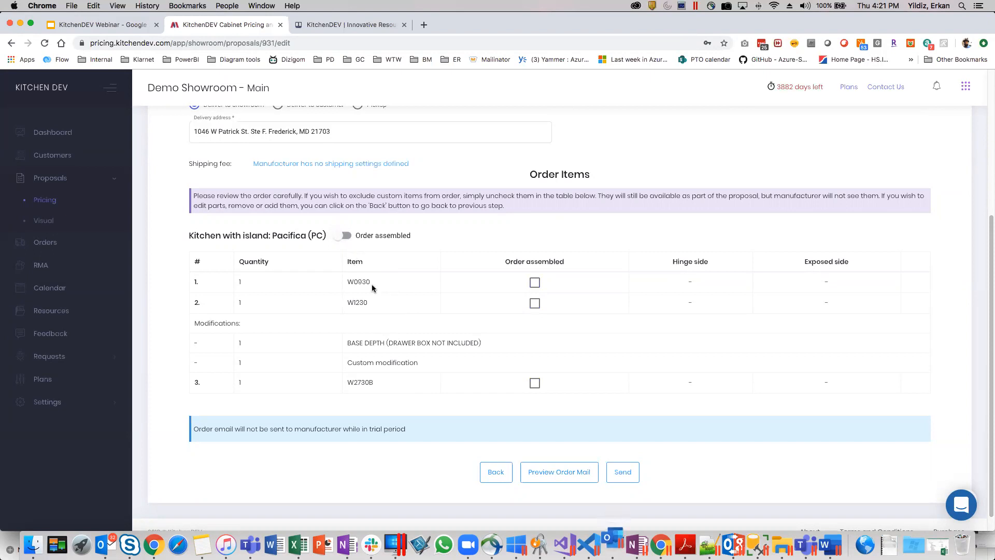
# Preview the order mail and examine its introduction, PO number, delivery address and custom instructions.
pyautogui.scroll(2, 384, 293)
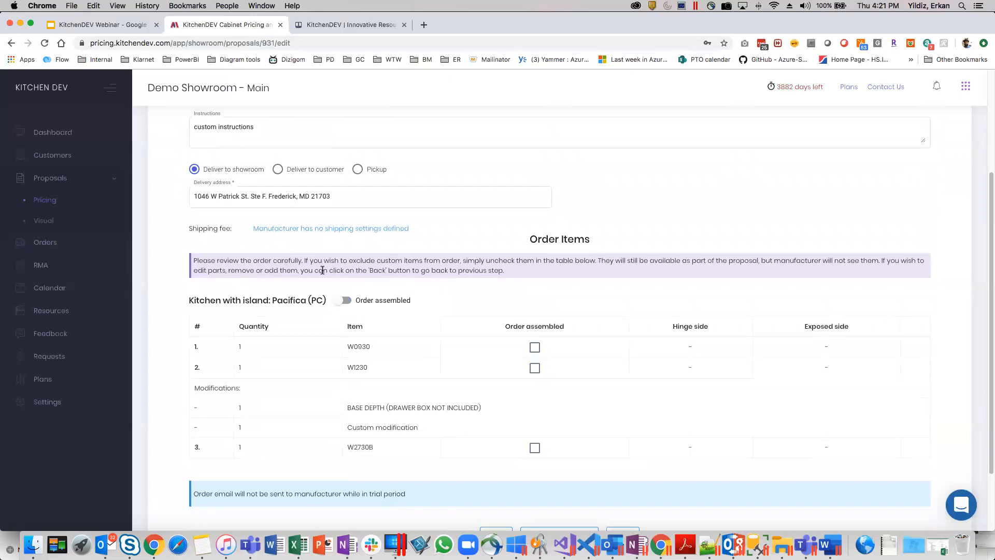
pyautogui.scroll(-1, 326, 250)
pyautogui.scroll(-3, 344, 278)
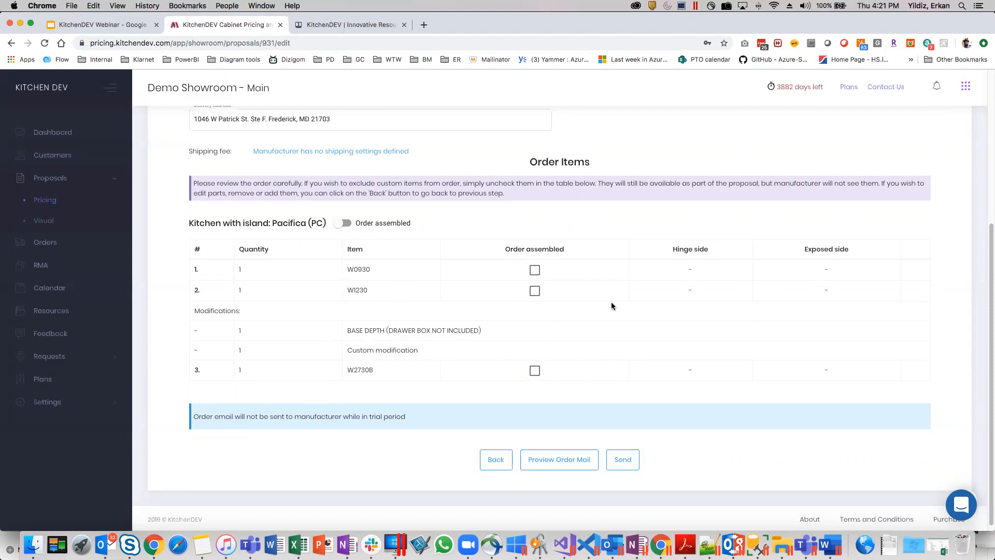
pyautogui.scroll(-1, 600, 306)
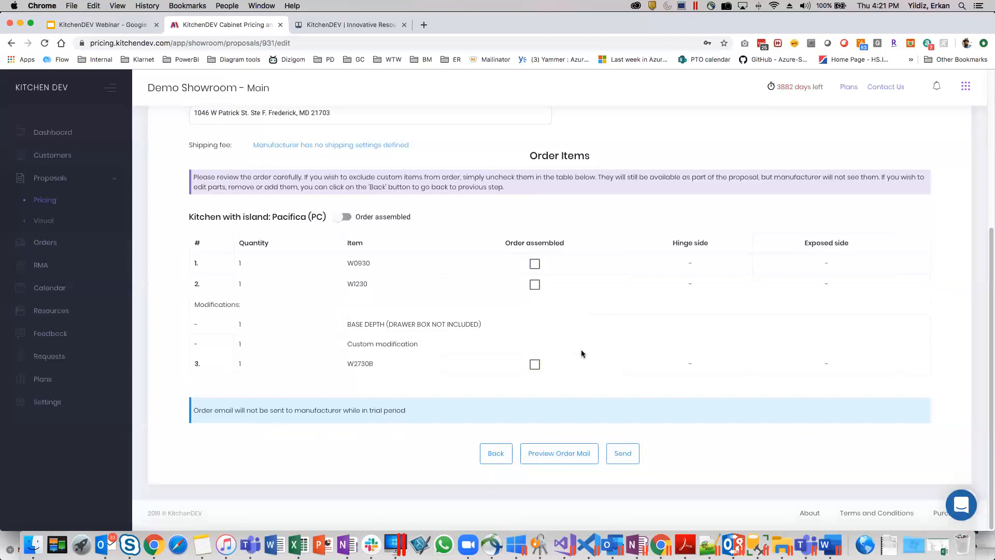
pyautogui.click(552, 457)
pyautogui.scroll(-5, 434, 313)
pyautogui.scroll(5, 434, 313)
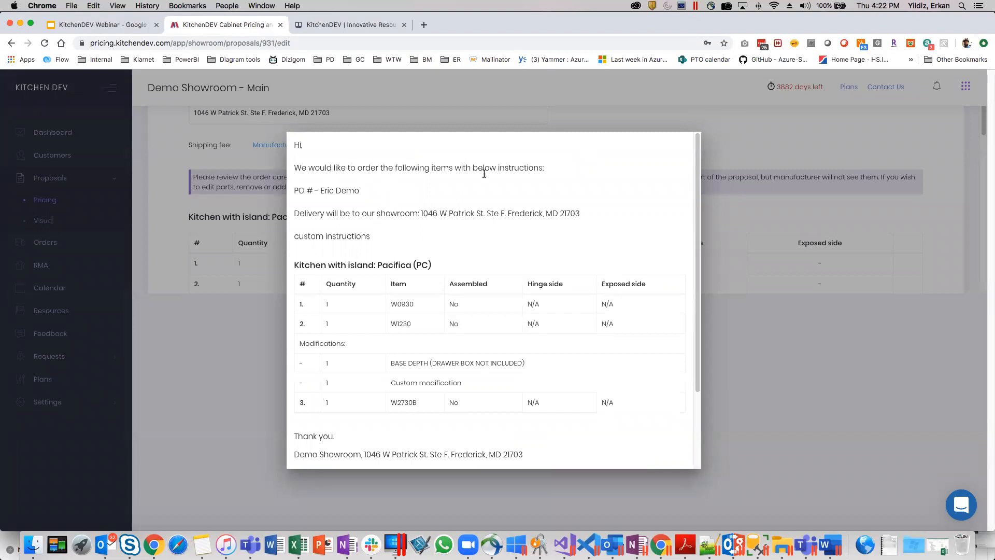
pyautogui.moveTo(545, 169); pyautogui.dragTo(292, 144)
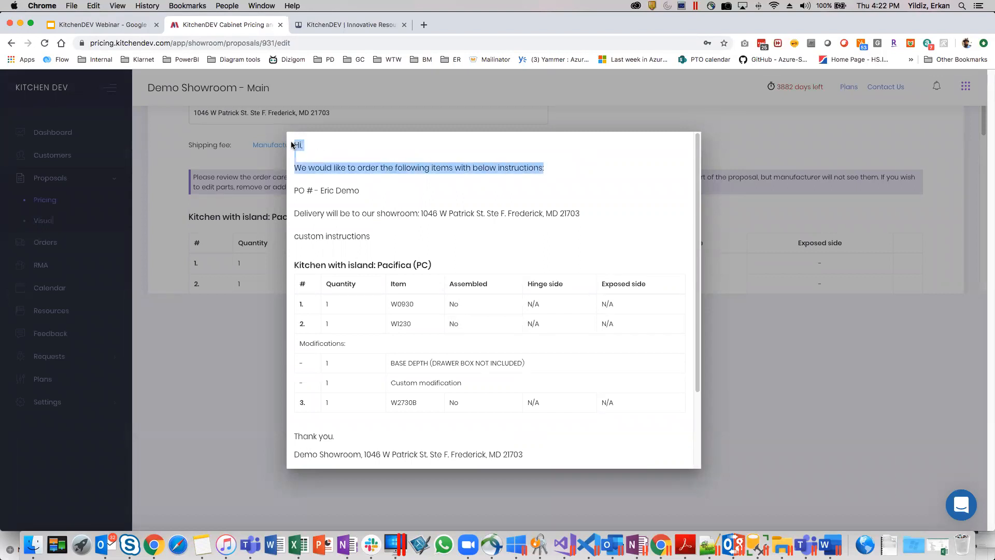
pyautogui.tripleClick(336, 192)
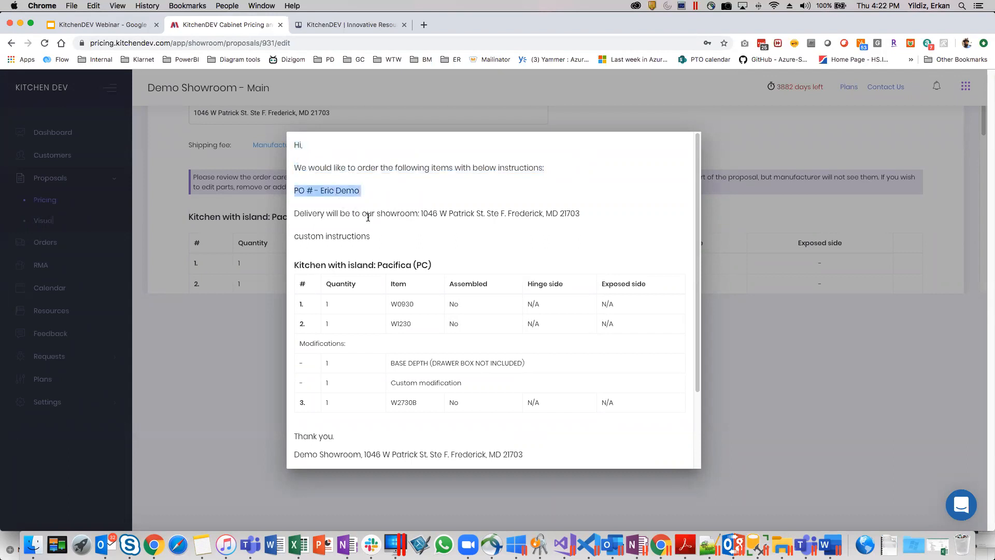
pyautogui.tripleClick(371, 214)
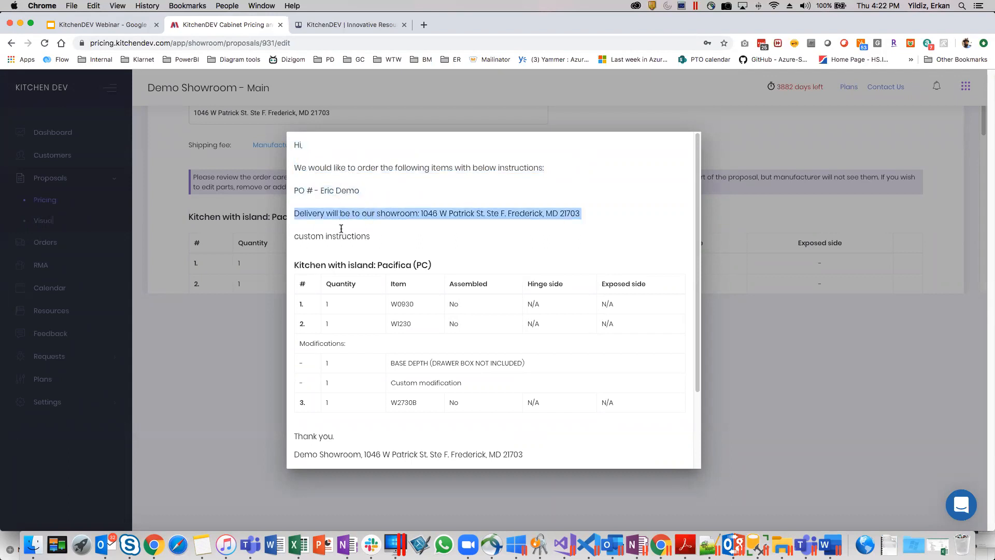
pyautogui.tripleClick(326, 237)
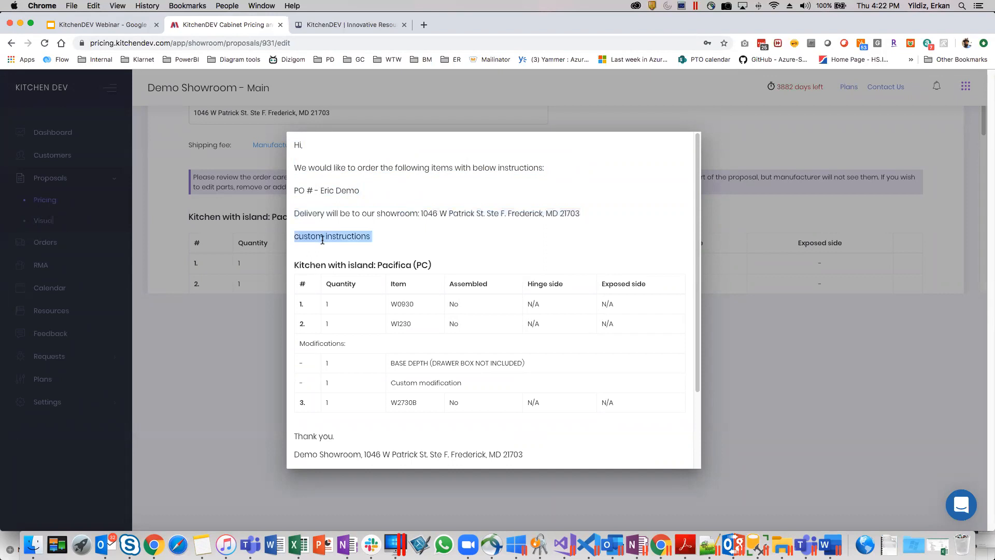
# Examine the order mail's item table, modifications and contact details, and close the preview.
pyautogui.scroll(-1, 340, 251)
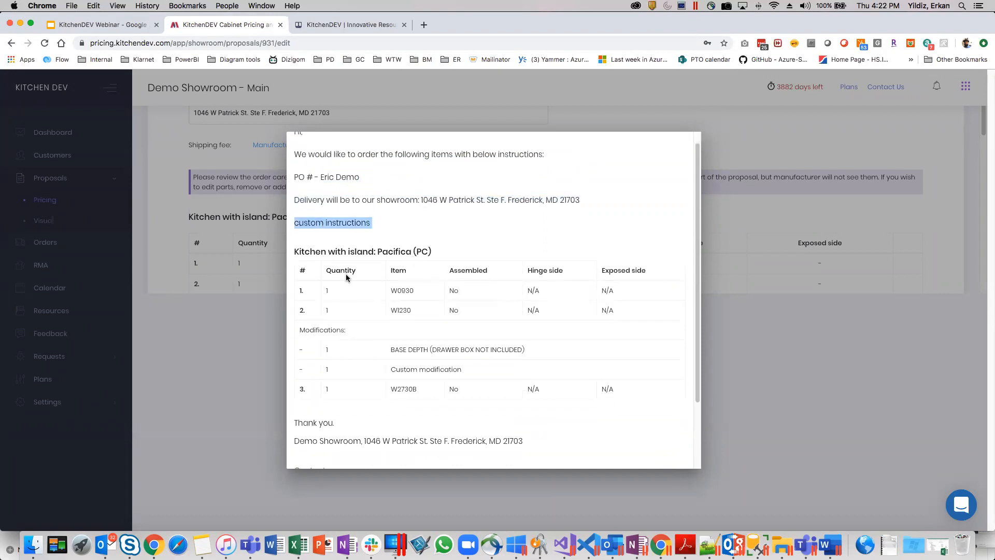
pyautogui.scroll(-2, 346, 275)
pyautogui.moveTo(326, 215); pyautogui.dragTo(415, 284)
pyautogui.click(416, 284)
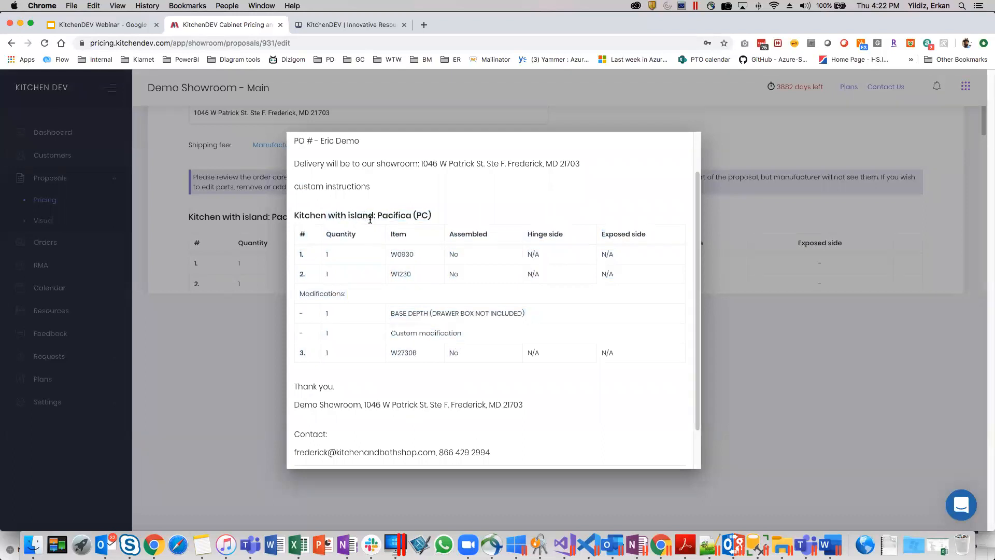
pyautogui.scroll(-1, 373, 217)
pyautogui.scroll(-1, 394, 228)
pyautogui.scroll(-1, 412, 277)
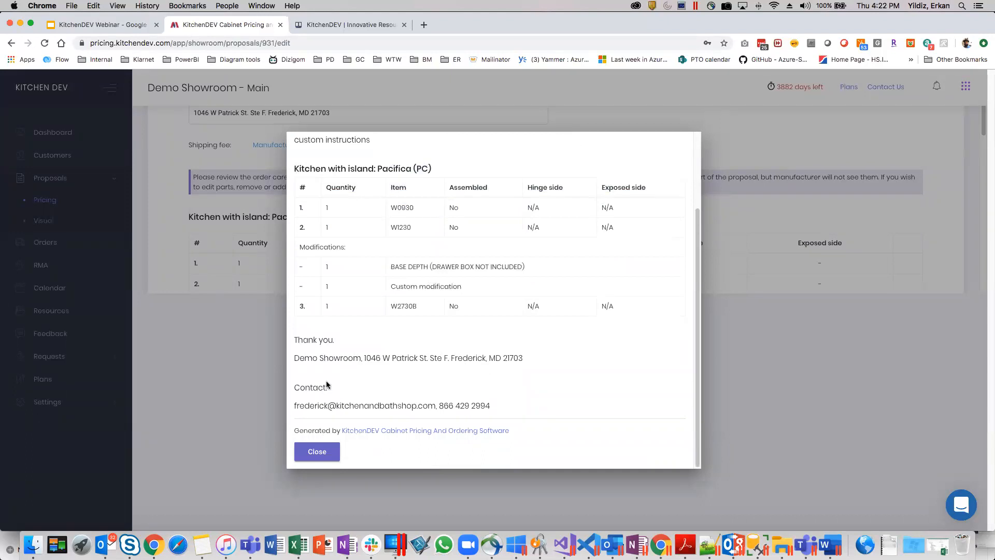
pyautogui.click(330, 454)
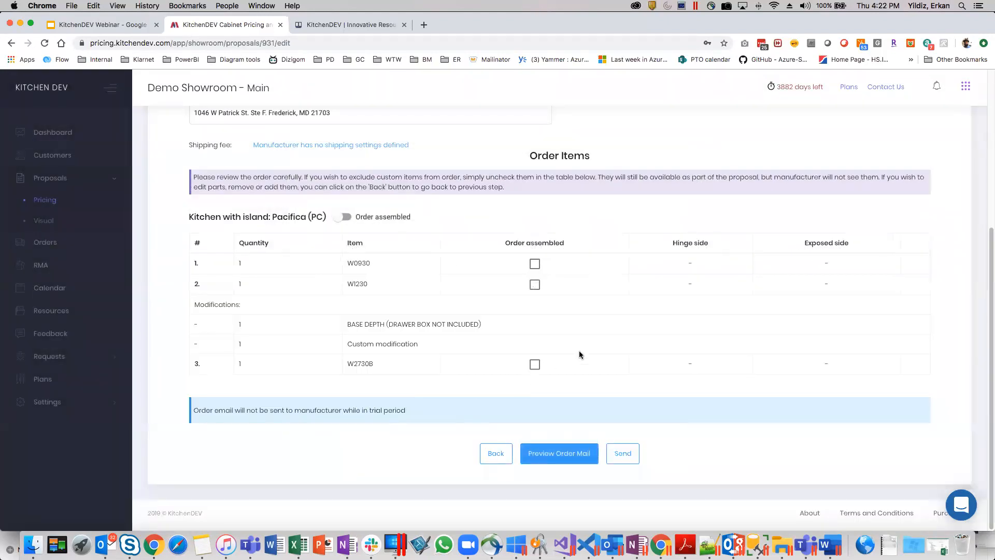
# Recheck the order form and send the "Kitchen with island" order to the manufacturer.
pyautogui.scroll(5, 589, 352)
pyautogui.scroll(-5, 600, 347)
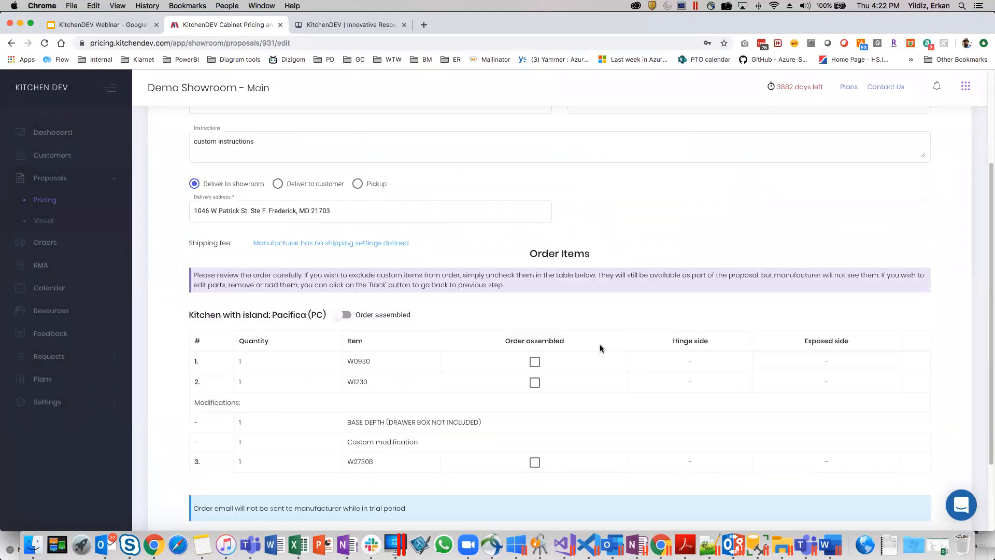
pyautogui.click(627, 458)
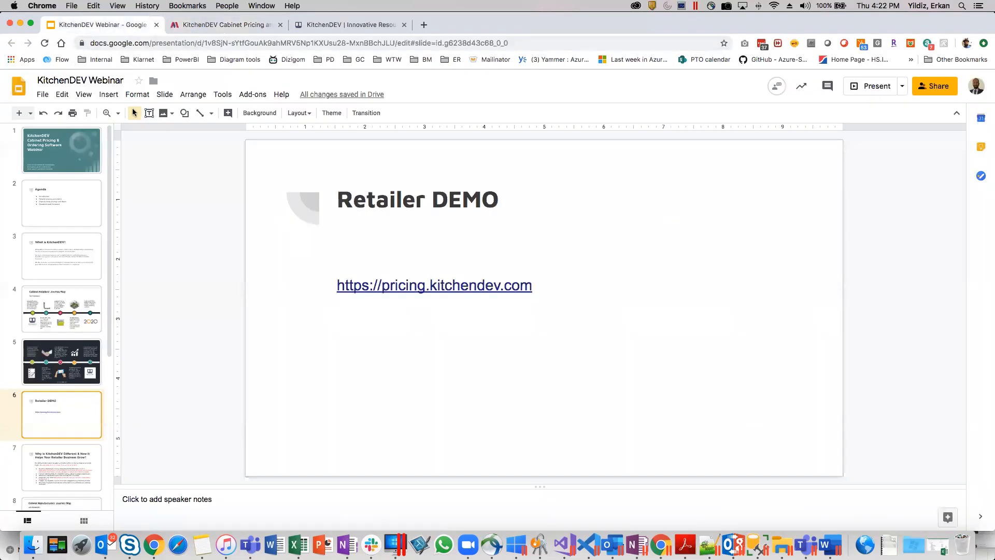
# Switch to the KitchenDEV Webinar presentation in Google Slides and open slide 7 on how KitchenDEV helps retailers.
pyautogui.scroll(-3, 81, 401)
pyautogui.click(77, 325)
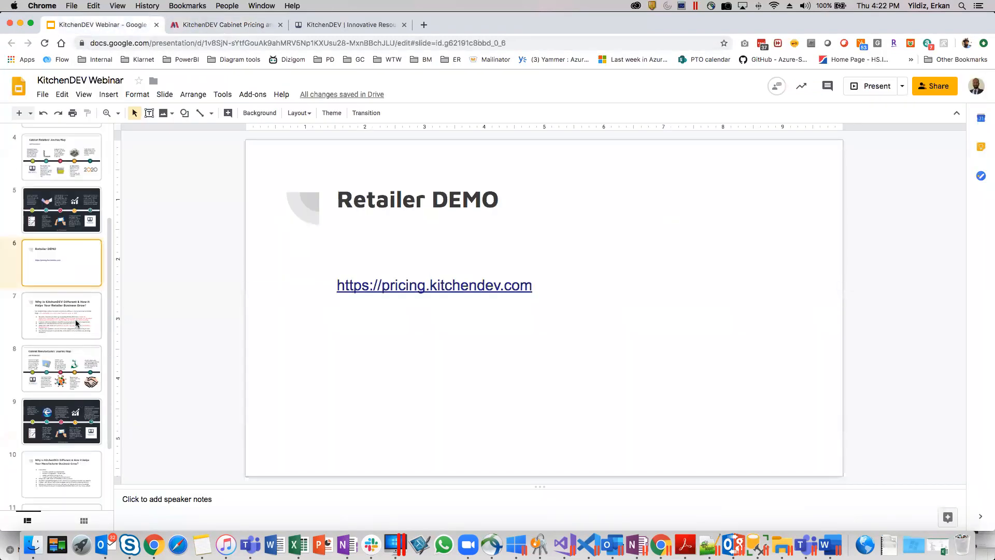
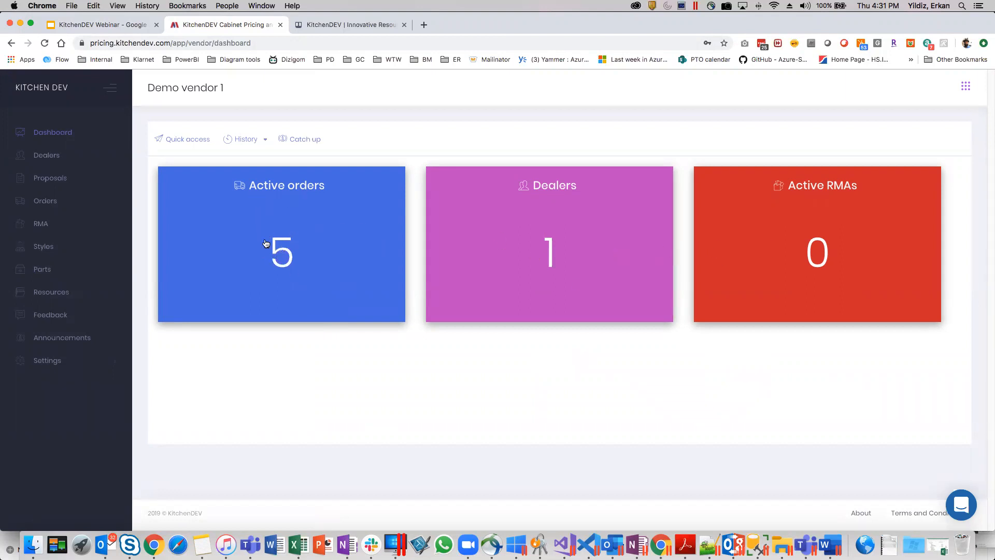
# Open the newest sent order from the vendor's active orders for editing.
pyautogui.click(256, 206)
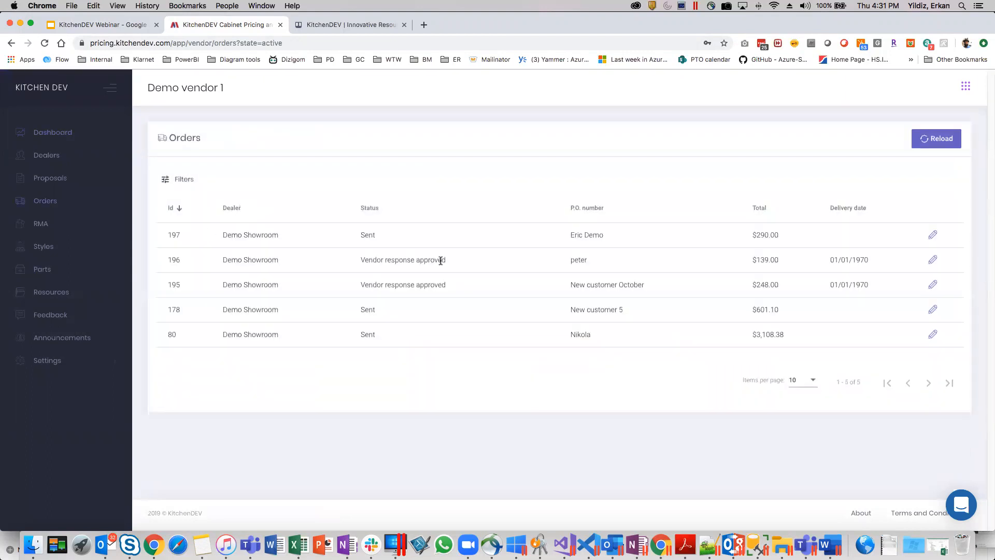
pyautogui.moveTo(780, 236); pyautogui.dragTo(209, 233)
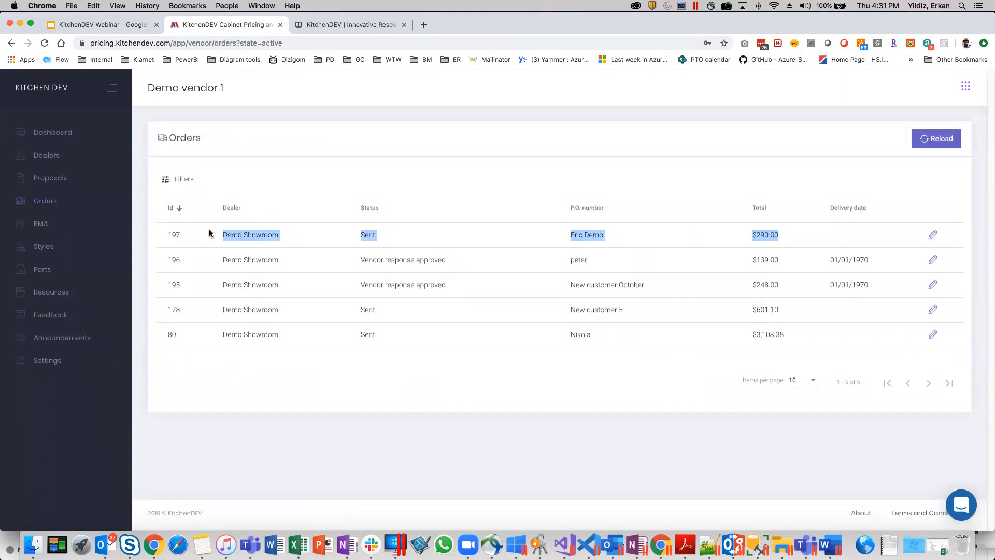
pyautogui.click(933, 235)
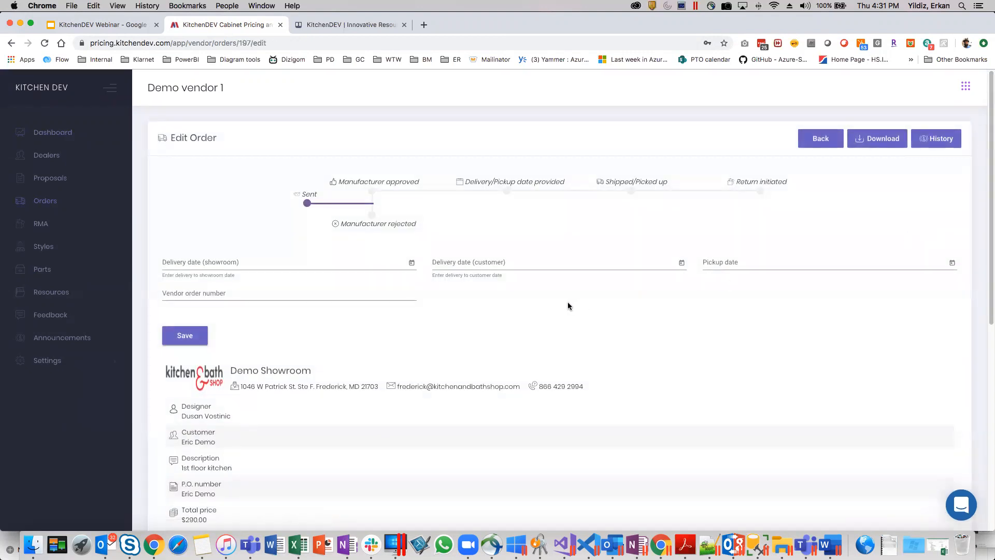
# Examine the order's showroom details, delivery method, instructions and the "Kitchen with island" item table.
pyautogui.scroll(-5, 567, 306)
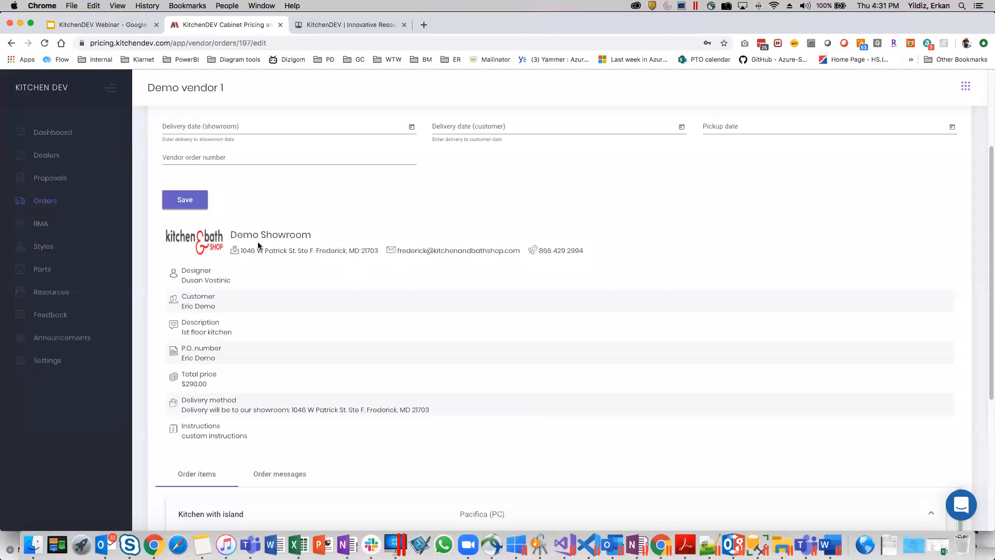
pyautogui.scroll(-4, 311, 295)
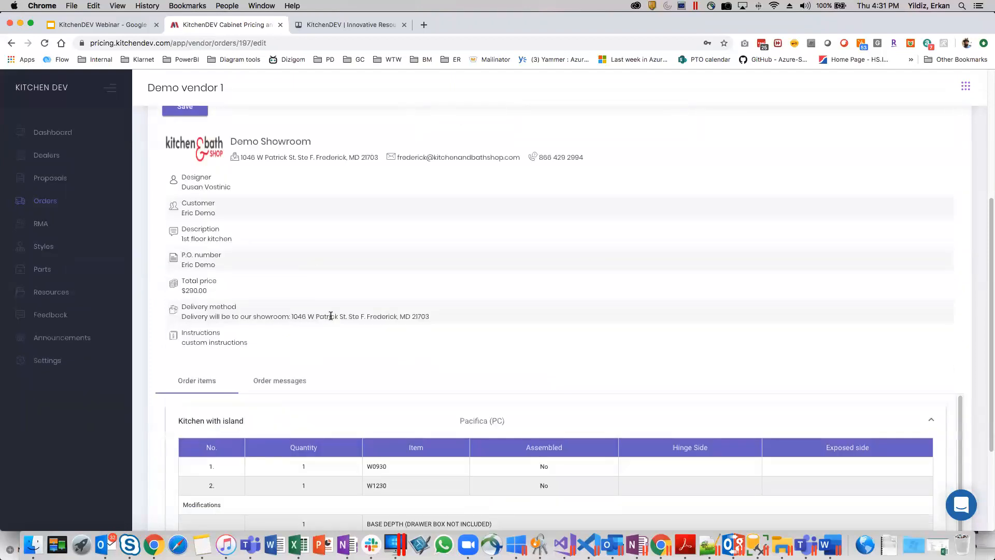
pyautogui.scroll(-1, 341, 321)
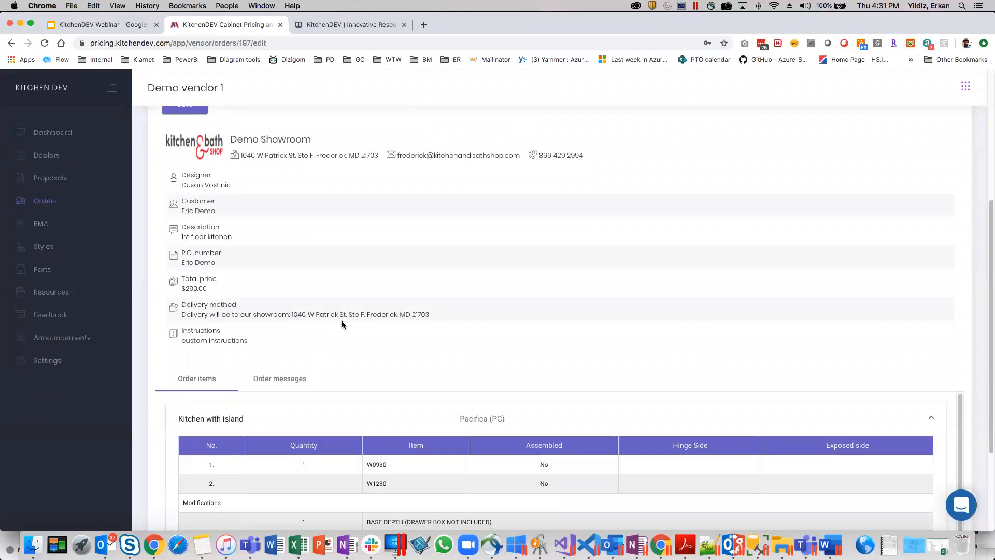
pyautogui.scroll(-1, 324, 321)
pyautogui.scroll(-4, 248, 270)
pyautogui.scroll(-5, 266, 291)
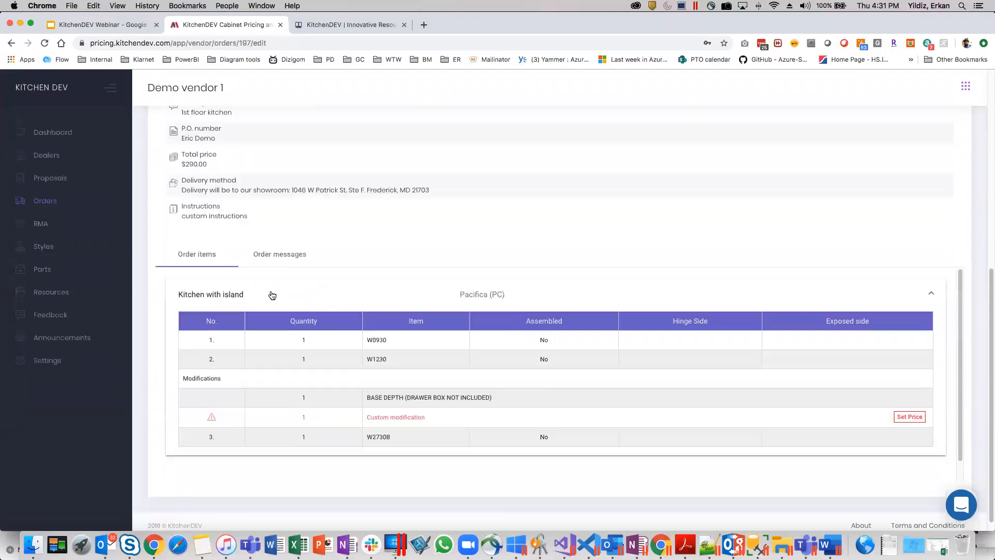
pyautogui.scroll(-1, 597, 277)
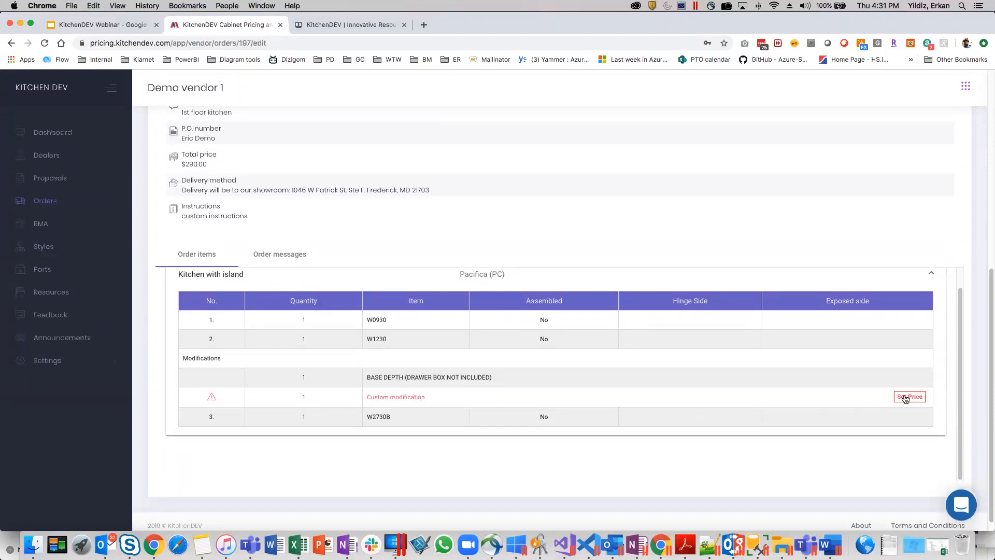
# Set the price of the custom modification on the "Kitchen with island" order to 100 and save it.
pyautogui.tripleClick(420, 398)
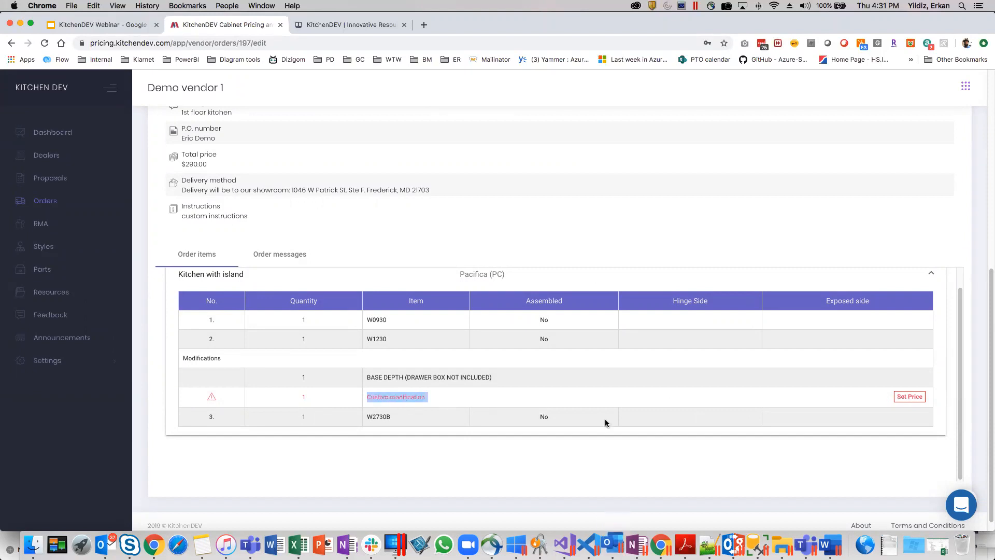
pyautogui.click(910, 397)
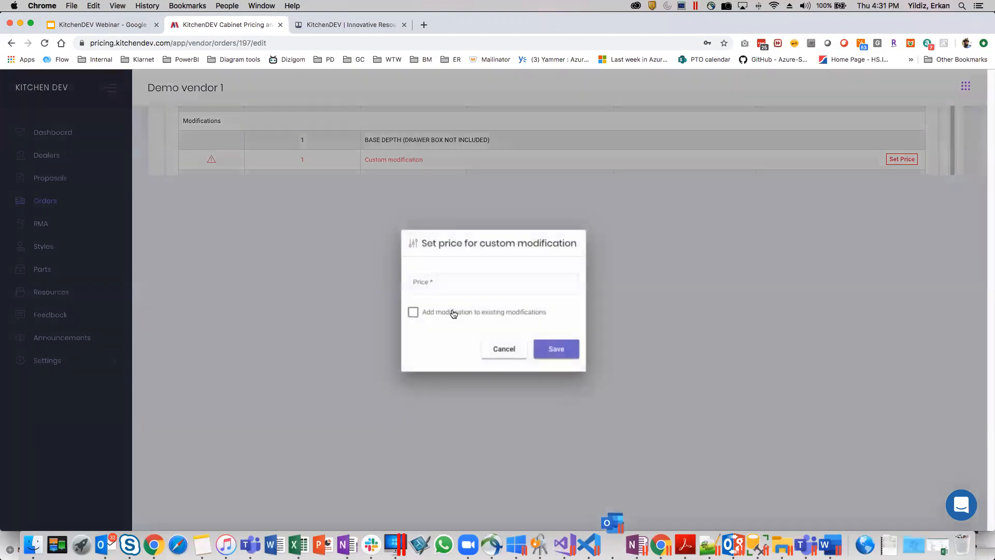
pyautogui.click(428, 283)
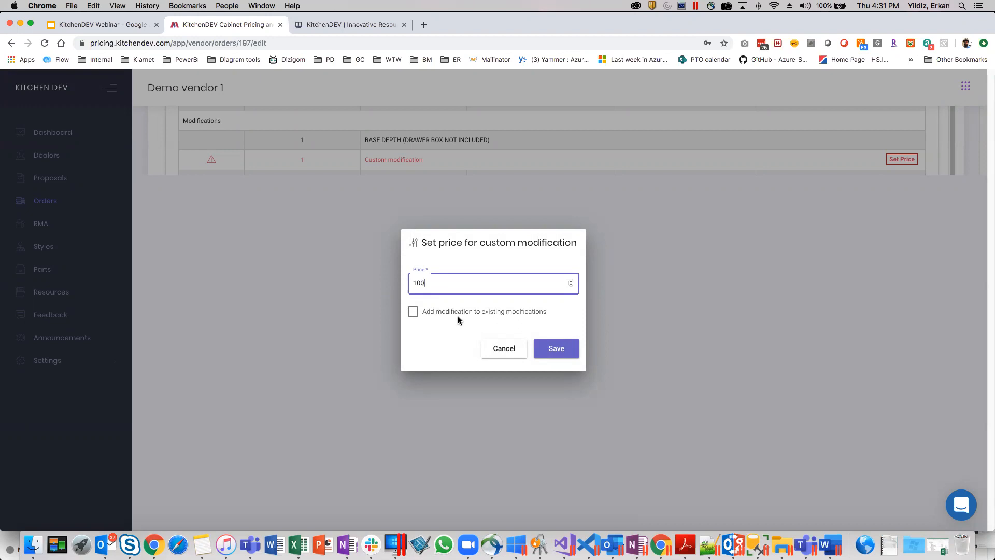
pyautogui.click(556, 350)
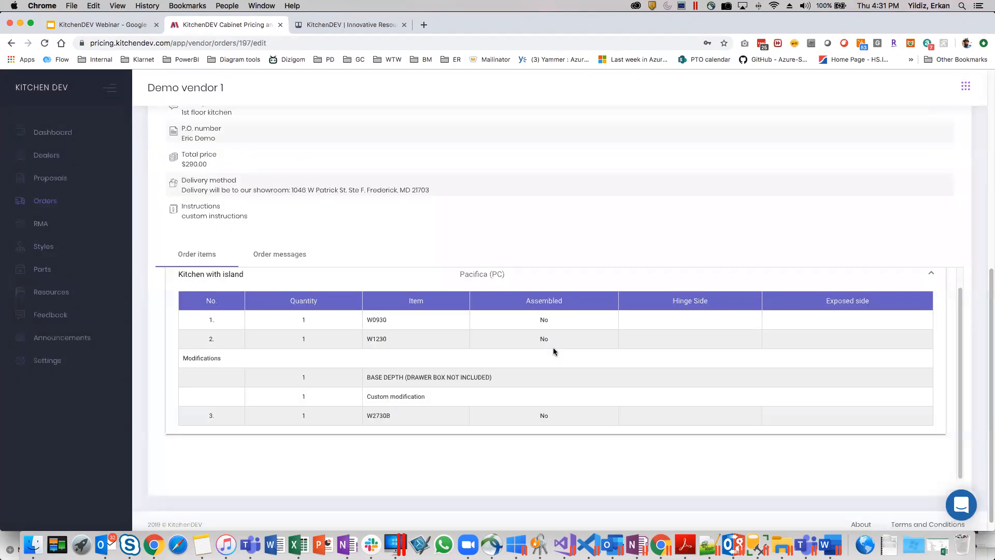
# Look over the order items, view the order messages, and return to the order items.
pyautogui.scroll(1, 576, 403)
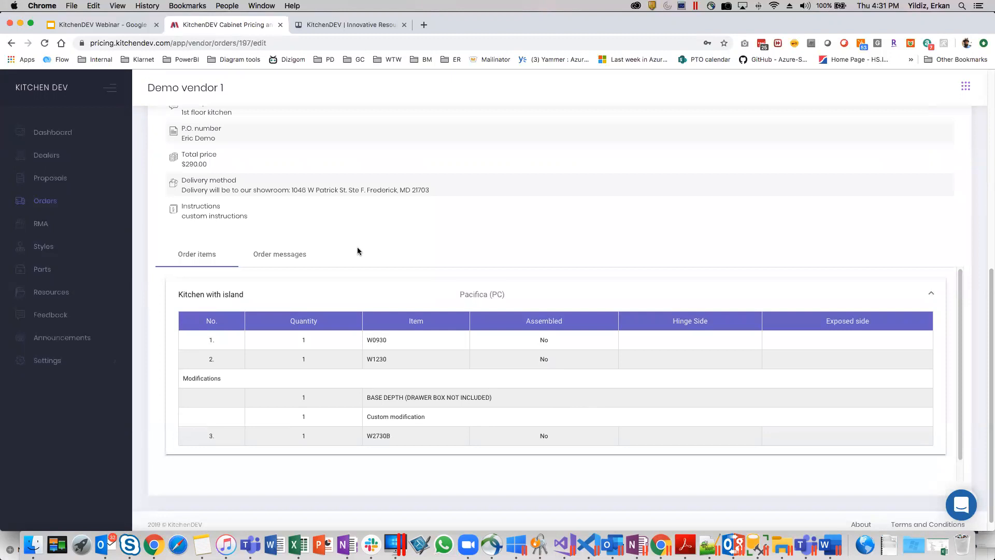
pyautogui.scroll(10, 358, 250)
pyautogui.scroll(-7, 573, 270)
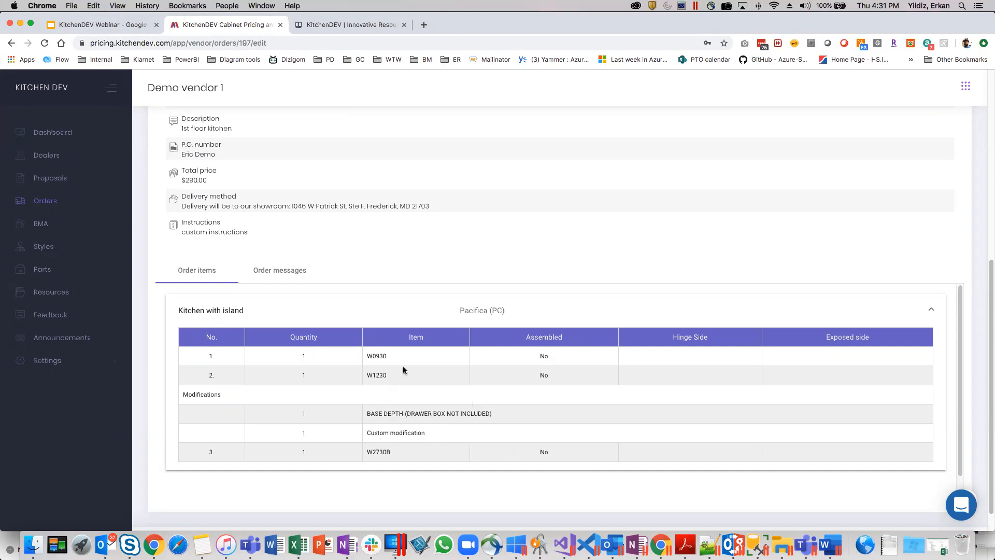
pyautogui.scroll(1, 414, 354)
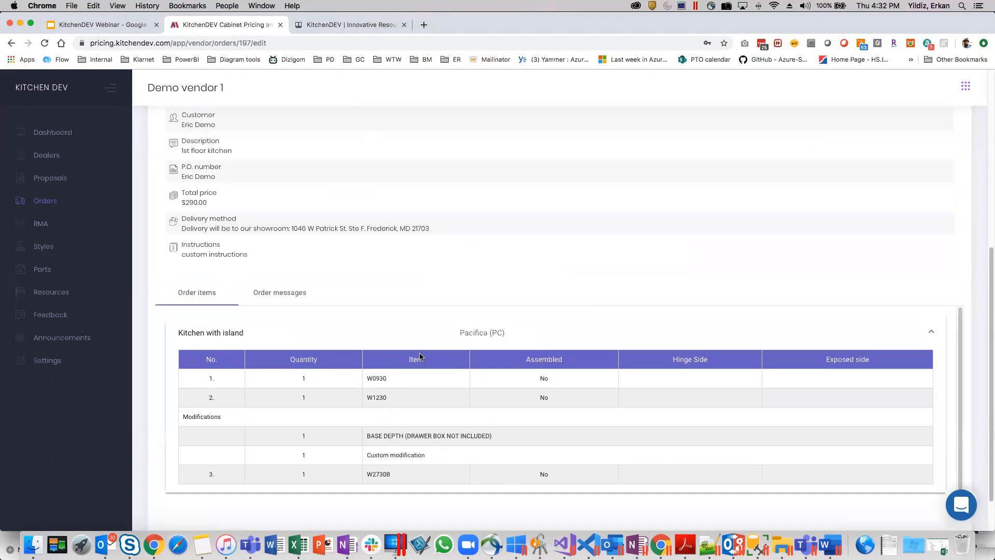
pyautogui.click(280, 291)
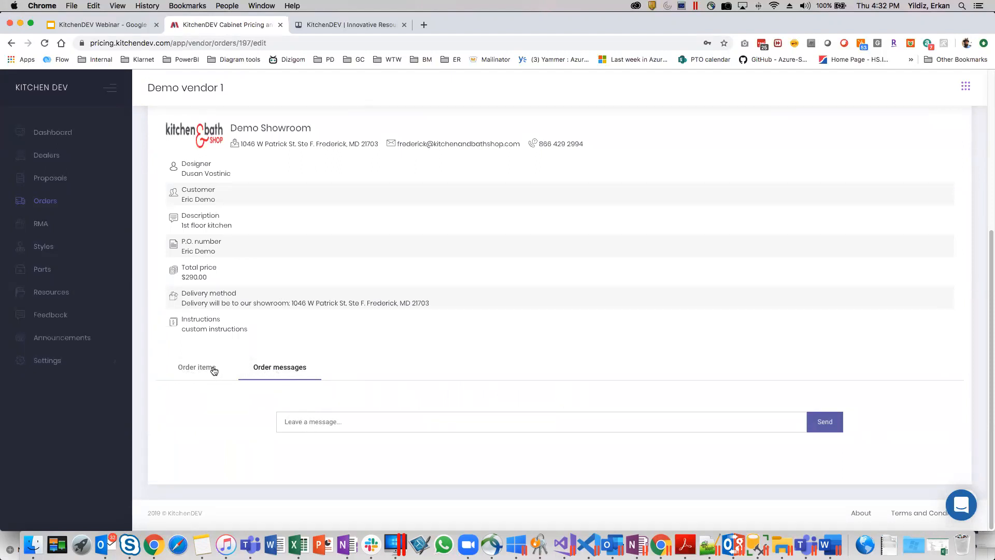
pyautogui.click(183, 369)
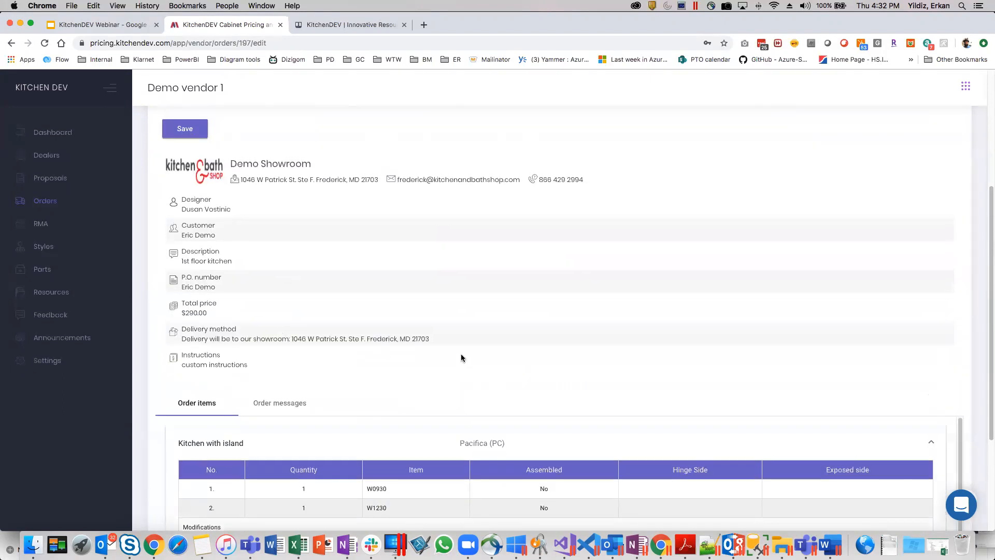
# Mark the order's status as "Manufacturer approved" and recheck its details and items.
pyautogui.scroll(5, 463, 357)
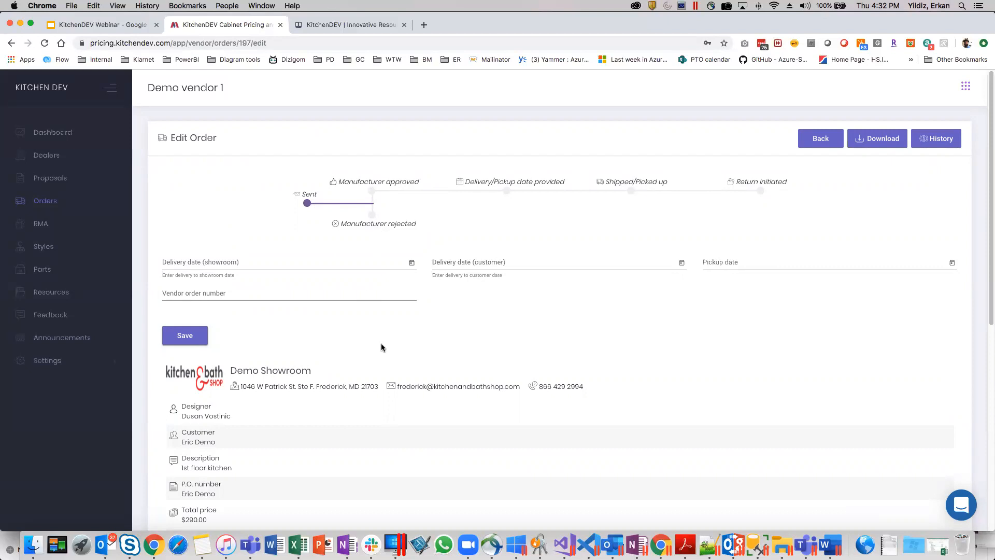
pyautogui.scroll(-5, 502, 384)
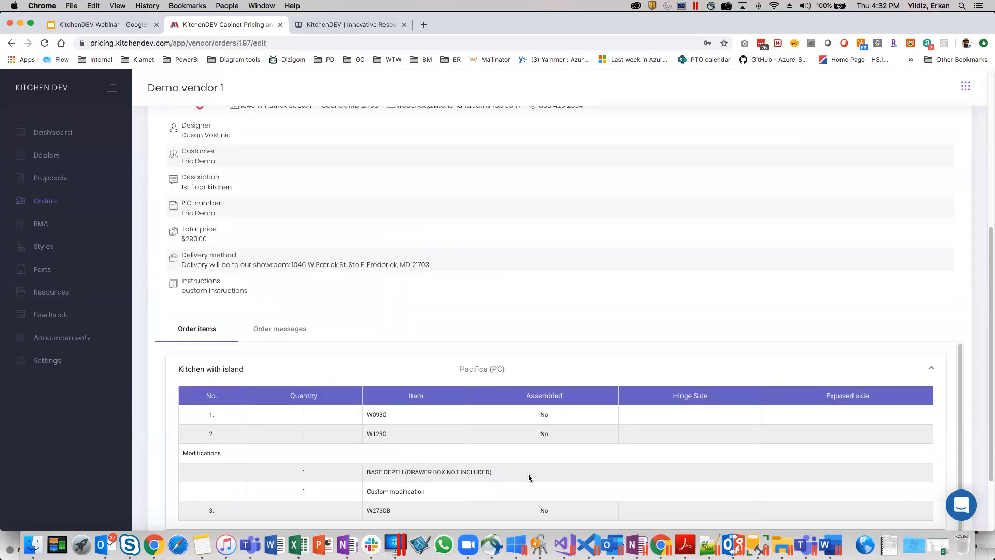
pyautogui.scroll(5, 483, 407)
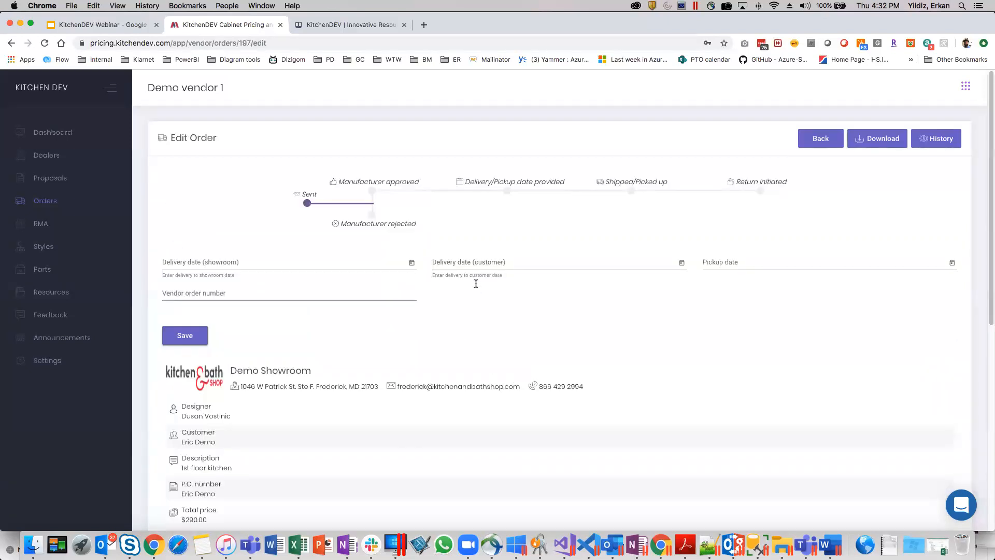
pyautogui.click(371, 191)
pyautogui.scroll(-7, 407, 317)
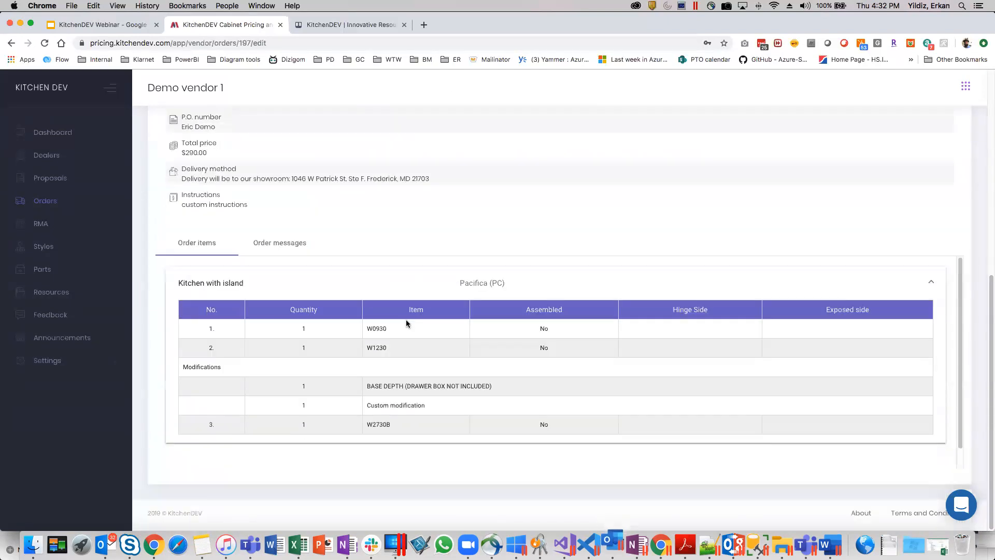
pyautogui.scroll(8, 400, 332)
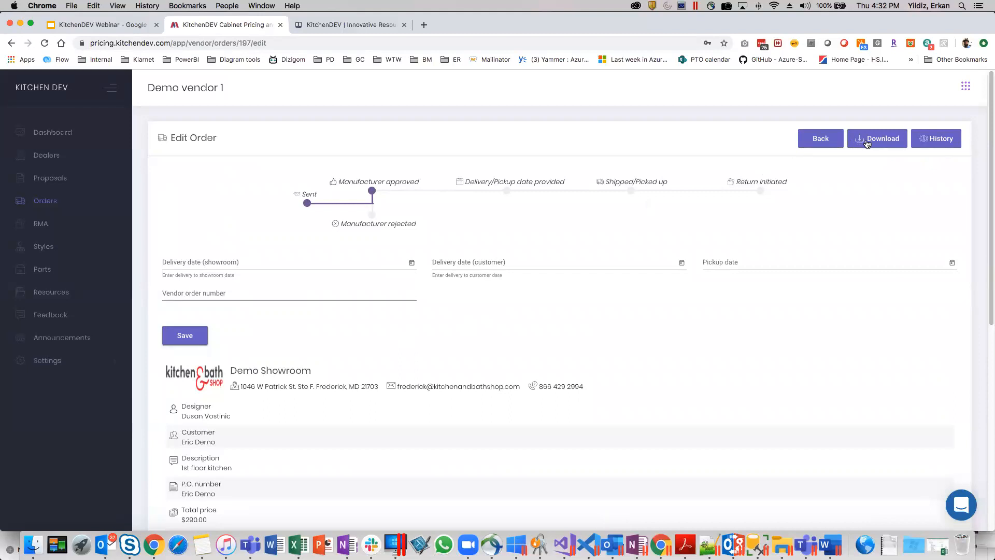
pyautogui.click(371, 190)
pyautogui.scroll(-7, 390, 320)
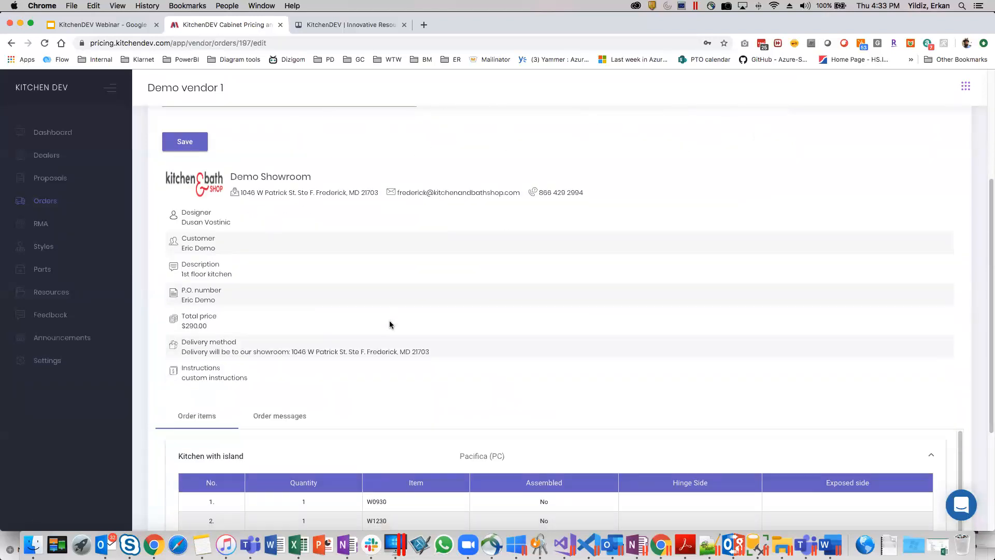
pyautogui.scroll(7, 393, 325)
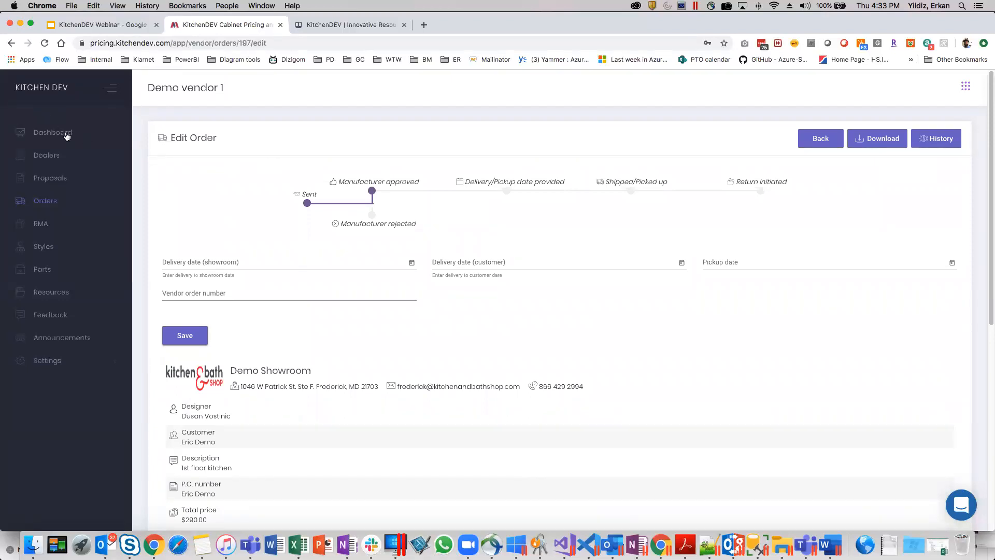
# View the vendor's proposals list and RMA list.
pyautogui.click(44, 161)
pyautogui.click(59, 183)
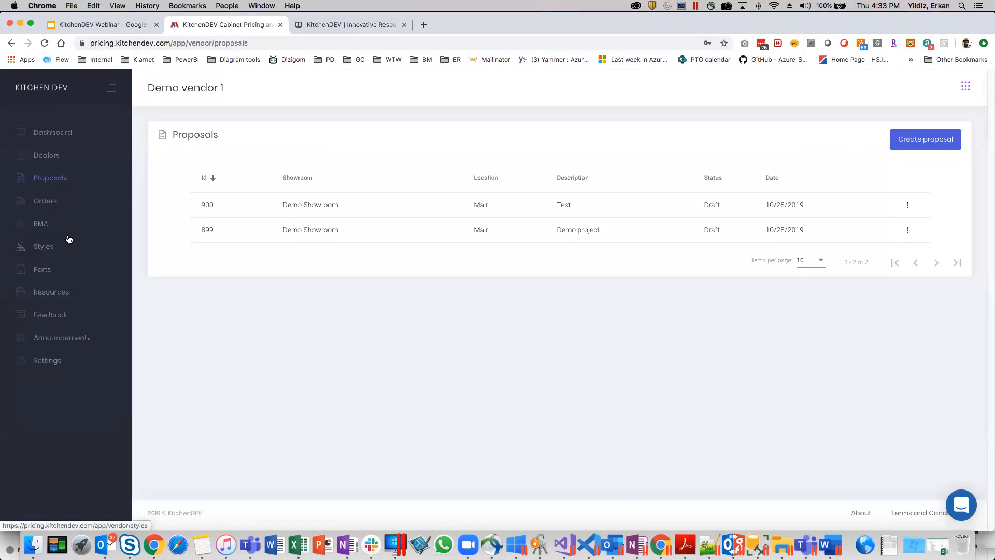
pyautogui.click(42, 223)
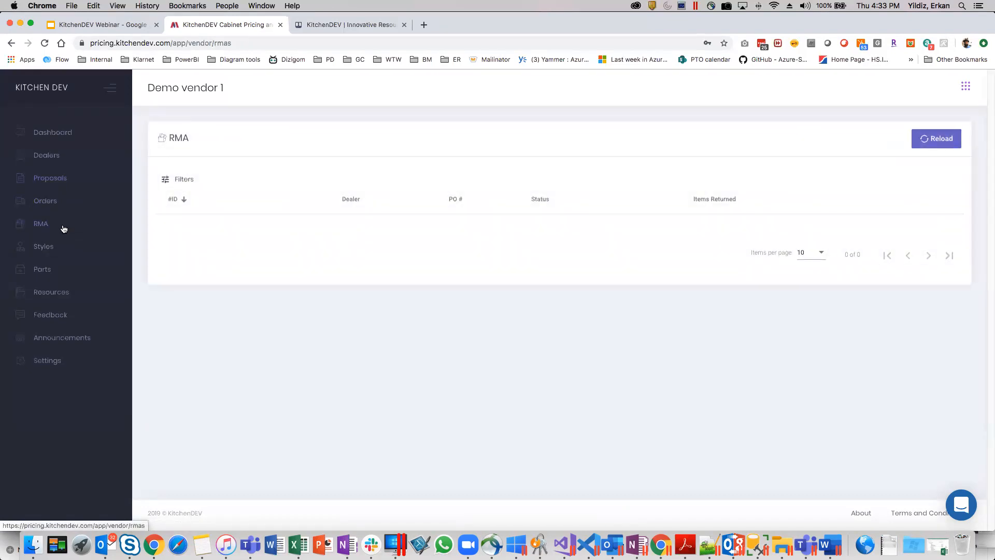
# Open the vendor's styles and browse the door collections from K-Series through Standalone.
pyautogui.click(53, 251)
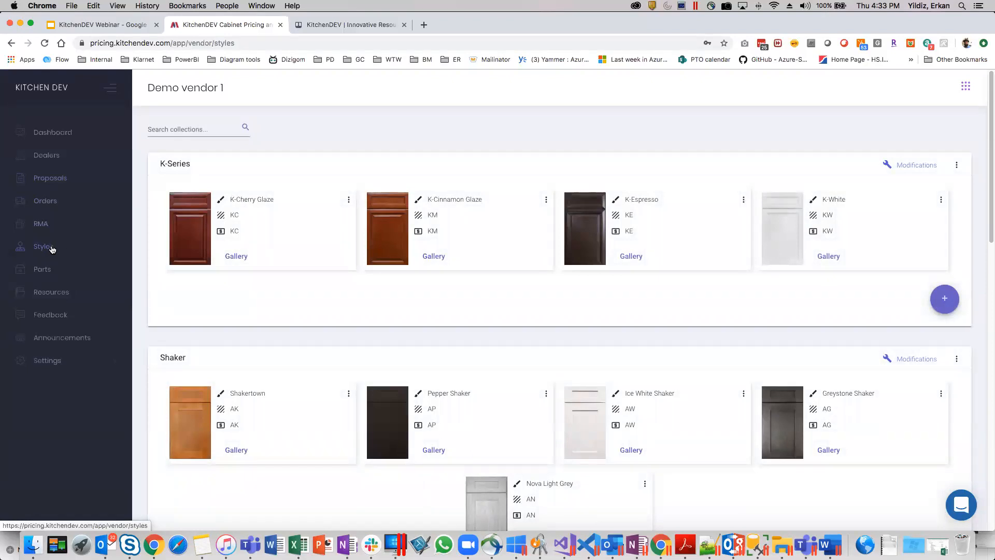
pyautogui.scroll(-5, 511, 309)
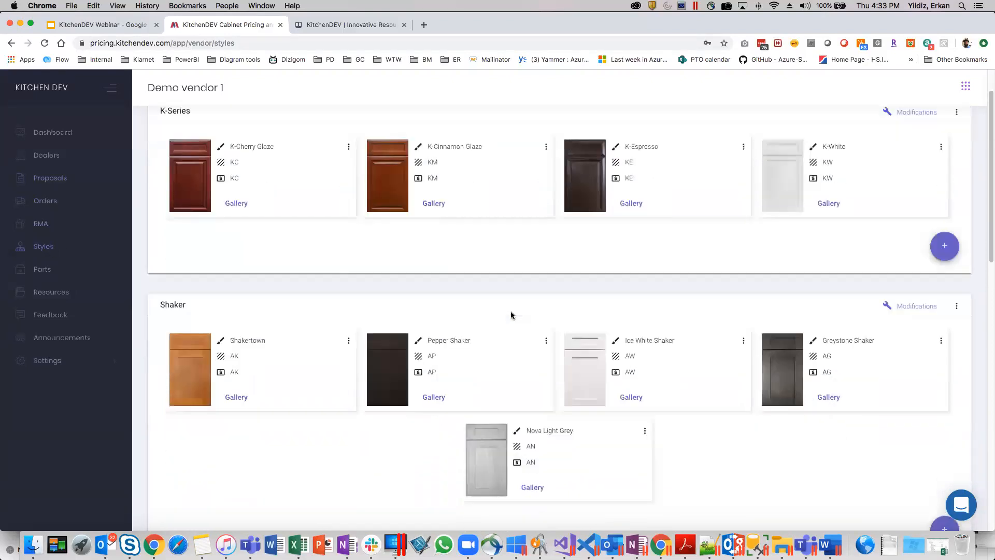
pyautogui.scroll(-8, 510, 316)
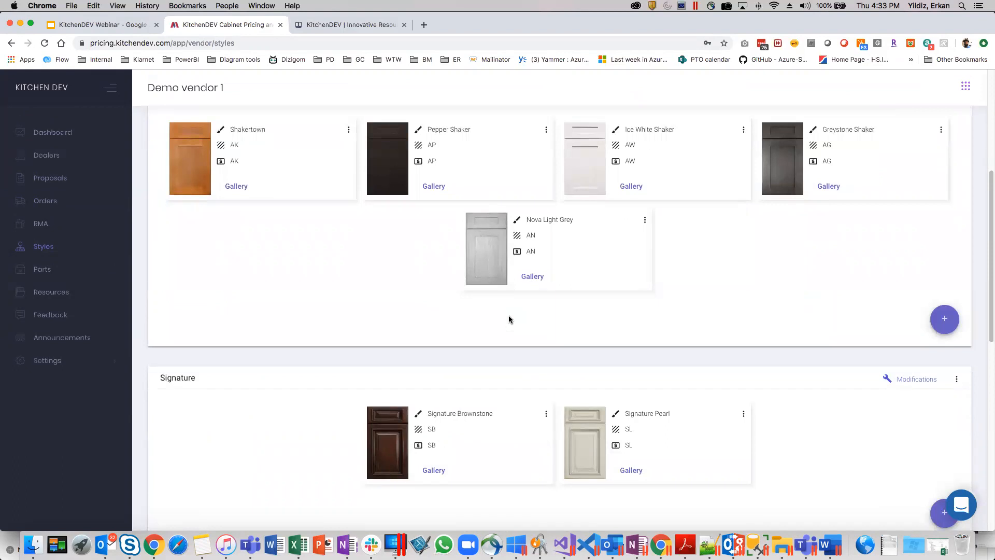
pyautogui.scroll(-3, 497, 327)
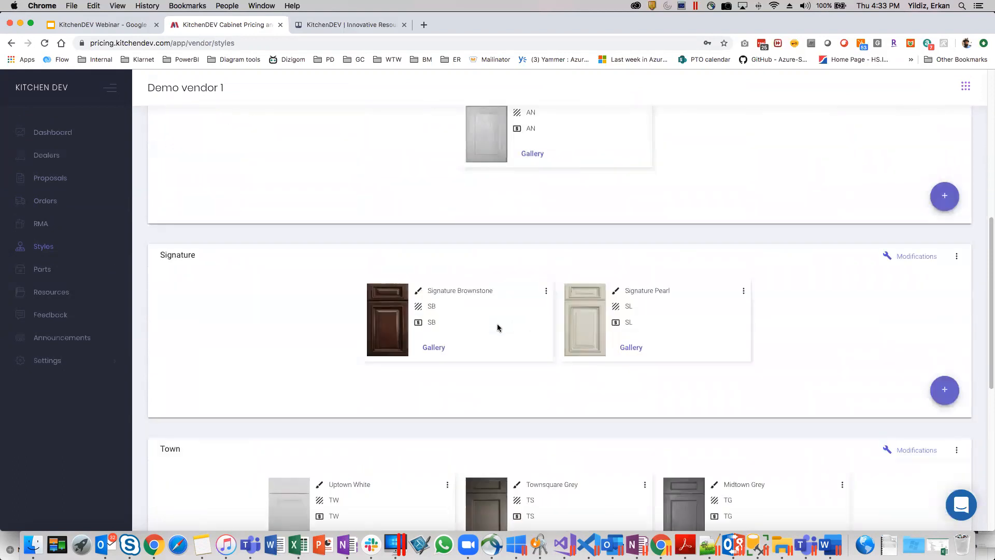
pyautogui.scroll(-10, 496, 326)
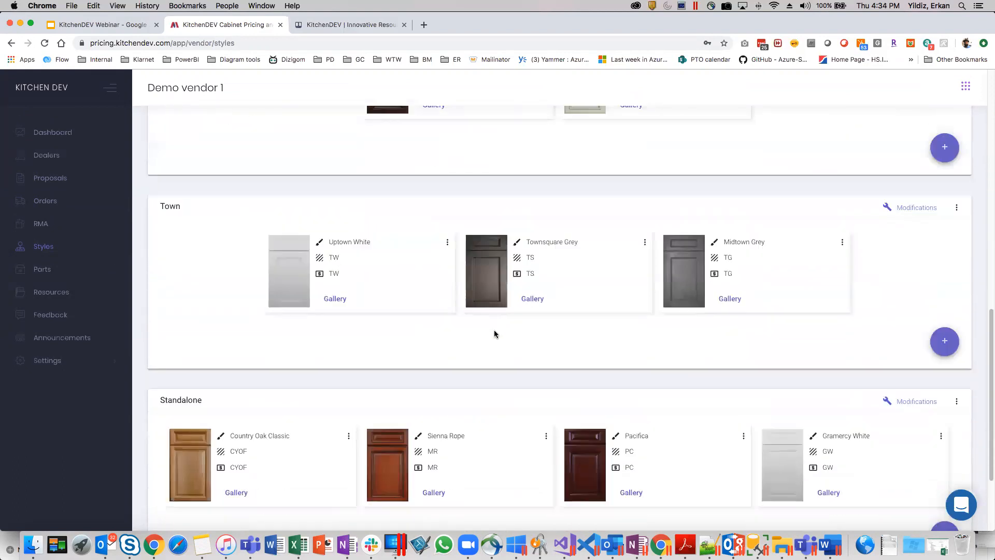
# Open the vendor's parts list and examine the part prices for each style.
pyautogui.click(42, 270)
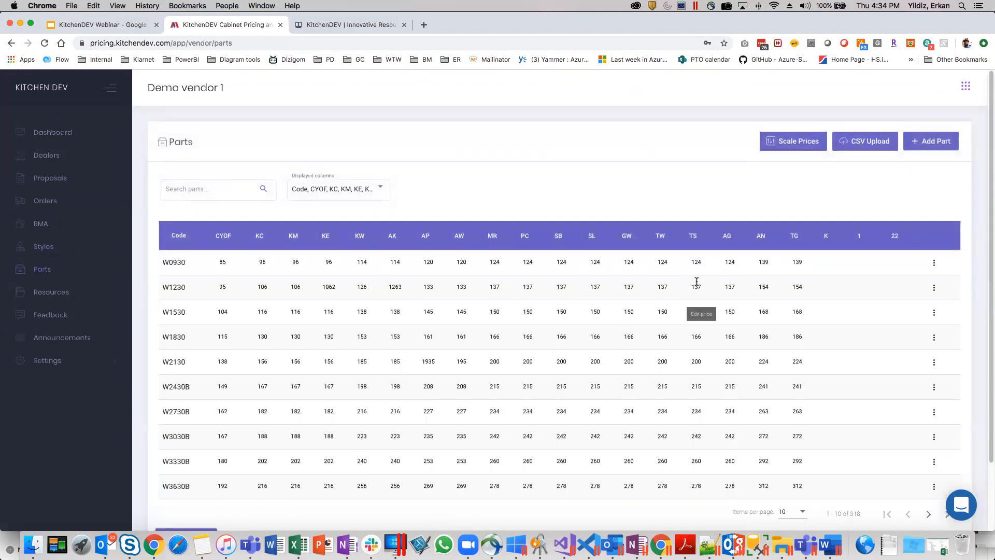
pyautogui.scroll(-1, 736, 278)
pyautogui.scroll(-2, 757, 284)
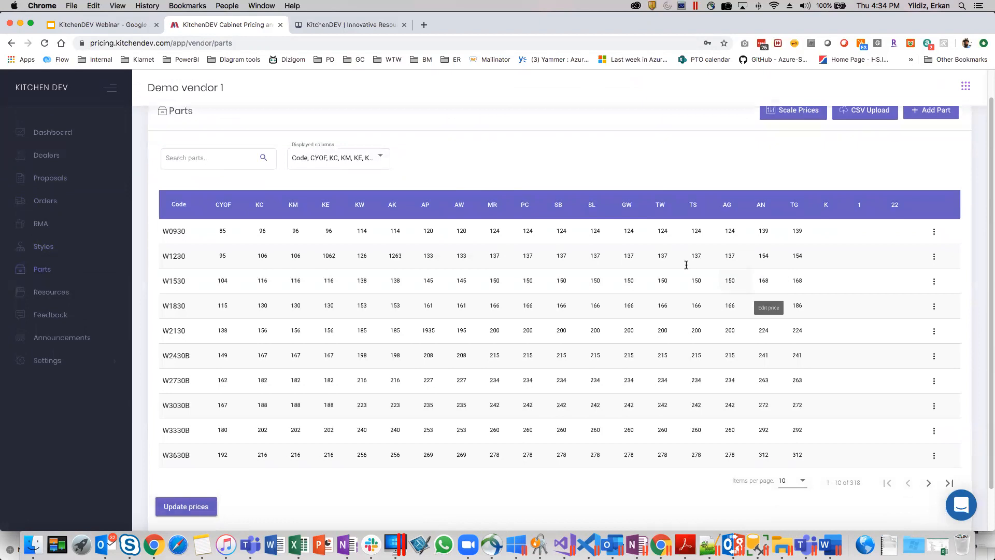
pyautogui.scroll(-2, 433, 262)
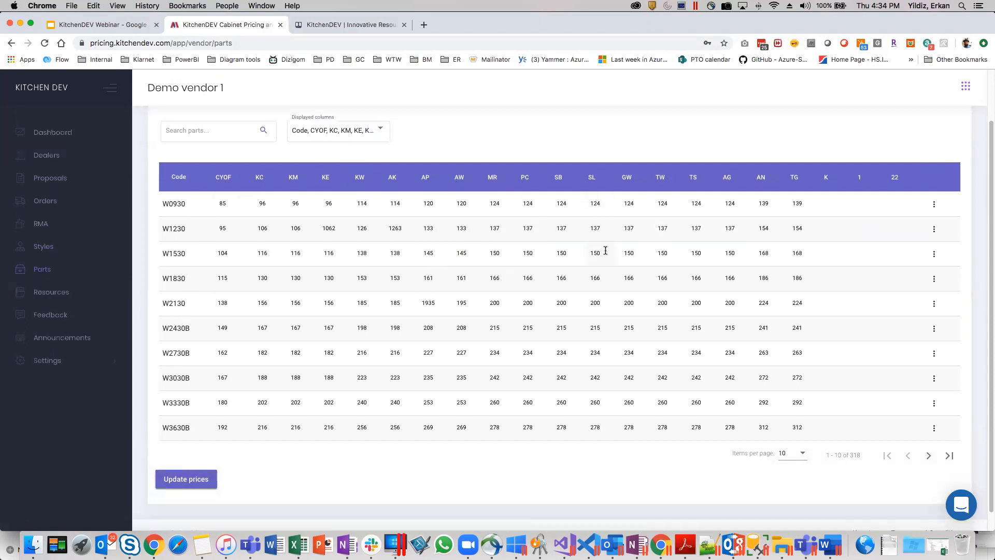
pyautogui.scroll(2, 622, 254)
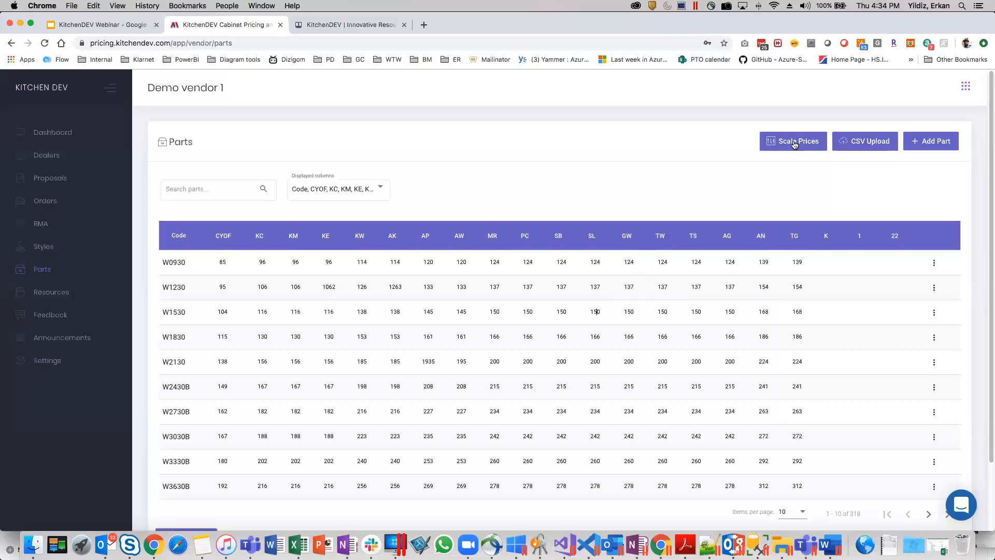
# Open the Scale Prices option for the vendor's parts and close it without applying any change.
pyautogui.click(795, 143)
pyautogui.click(539, 340)
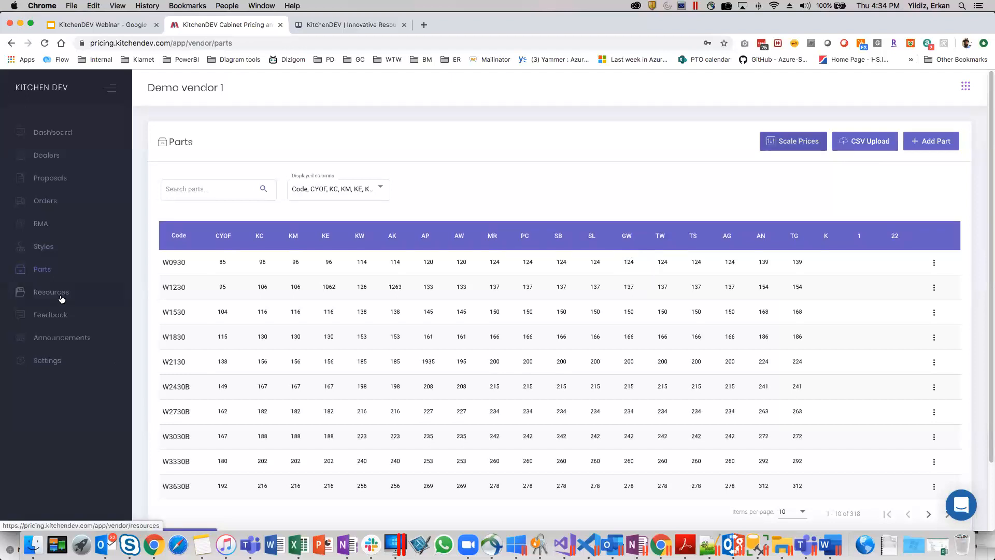
# View the vendor's resources list and the feedback conversation with Demo Showroom.
pyautogui.click(64, 292)
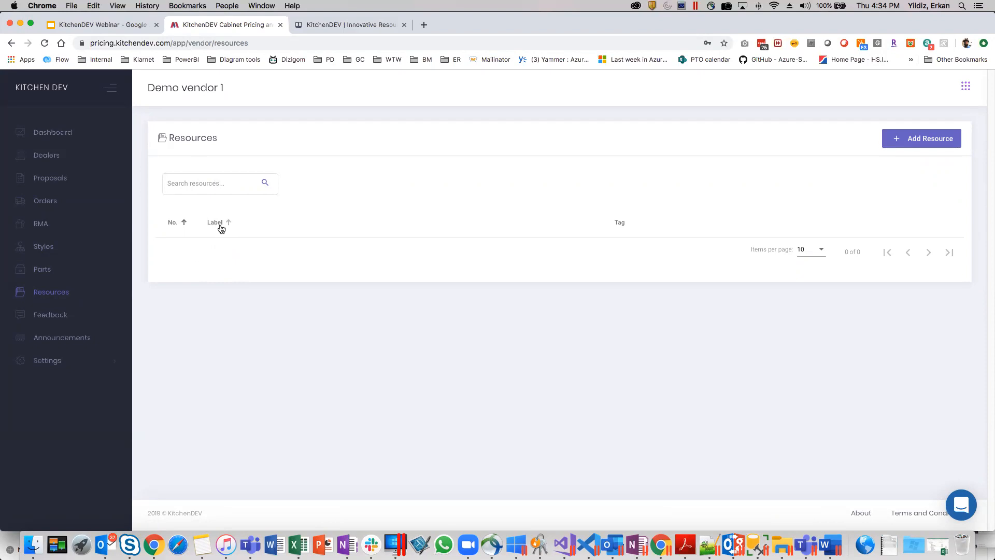
pyautogui.click(58, 315)
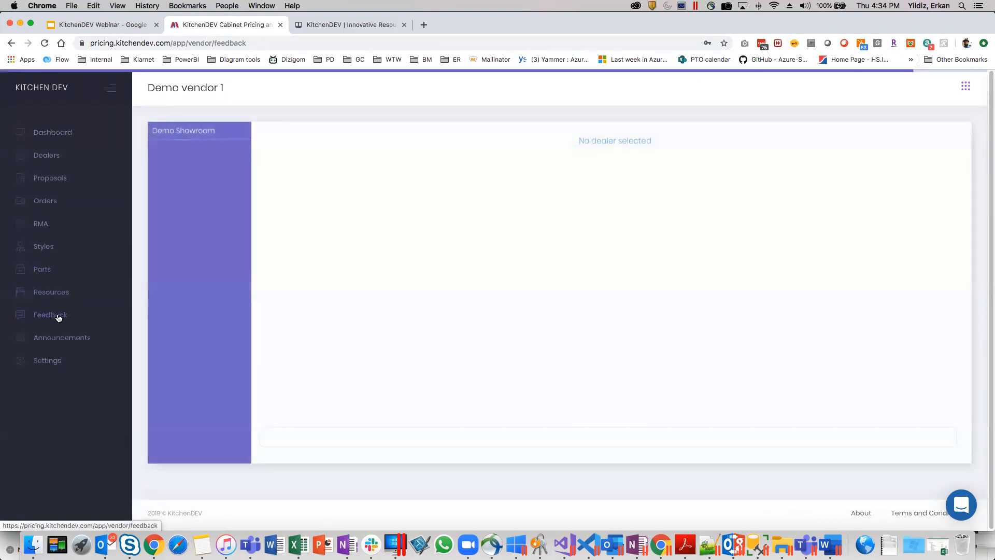
pyautogui.click(206, 133)
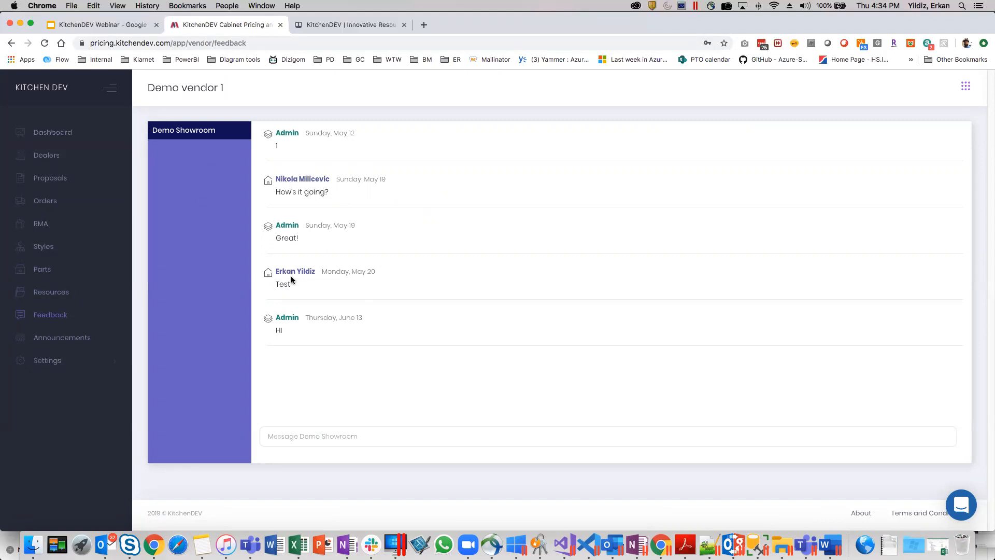
# View the vendor's announcements, highlight the "10% Tariff Price Increase" title, and expand the settings categories.
pyautogui.click(74, 339)
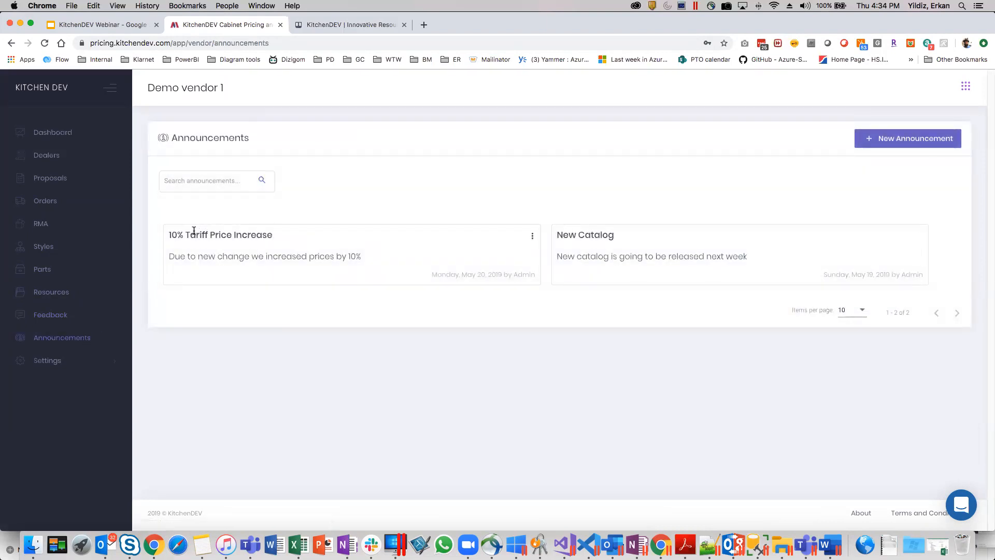
pyautogui.tripleClick(241, 231)
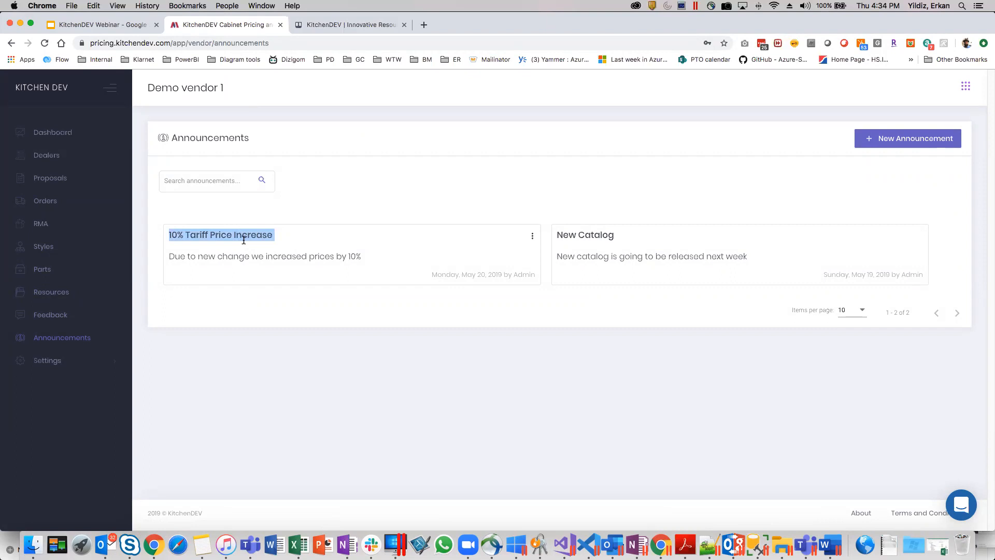
pyautogui.click(169, 234)
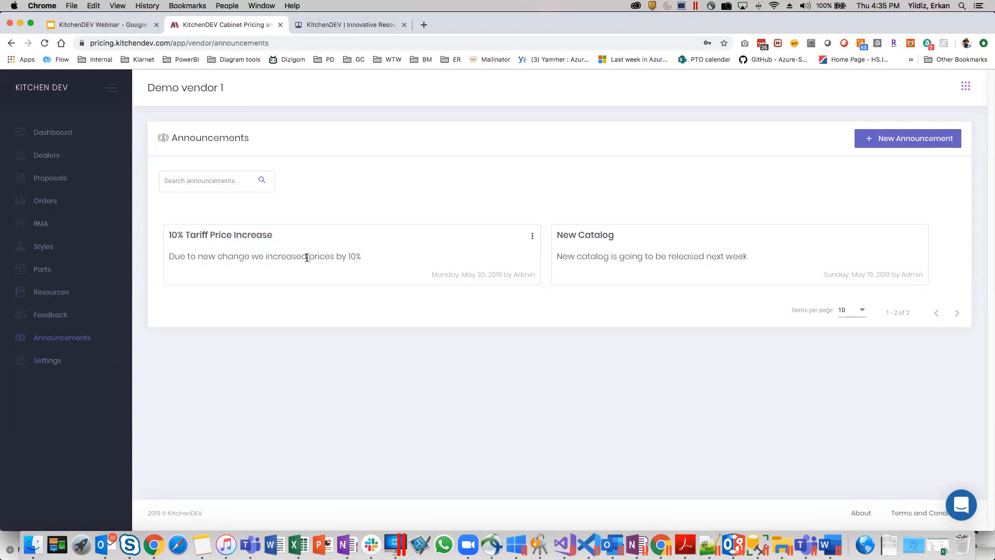
pyautogui.click(56, 363)
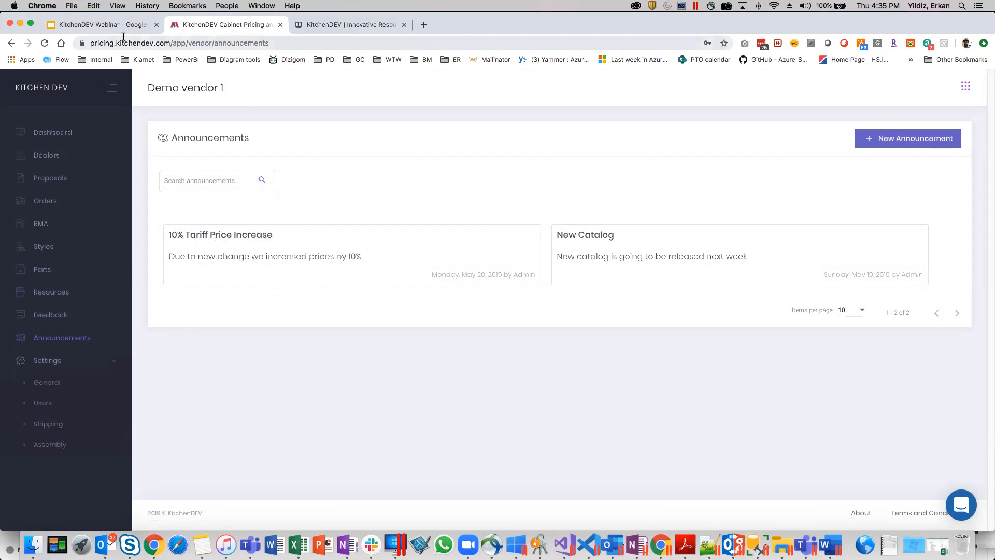
# Switch to the KitchenDEV Webinar presentation in Google Slides and show slide 10 on how KitchenDEV helps a manufacturer business grow.
pyautogui.click(111, 26)
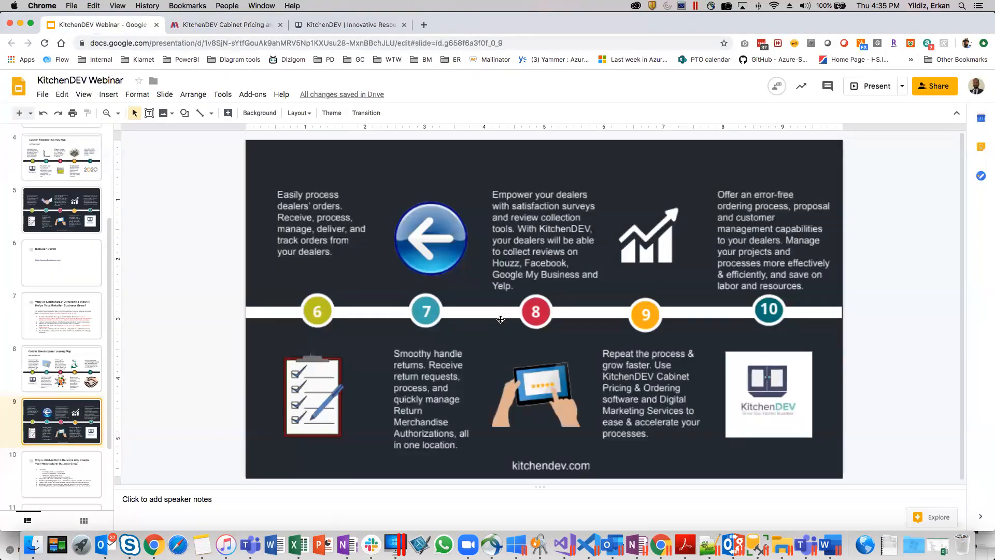
pyautogui.scroll(-2, 54, 458)
pyautogui.click(61, 399)
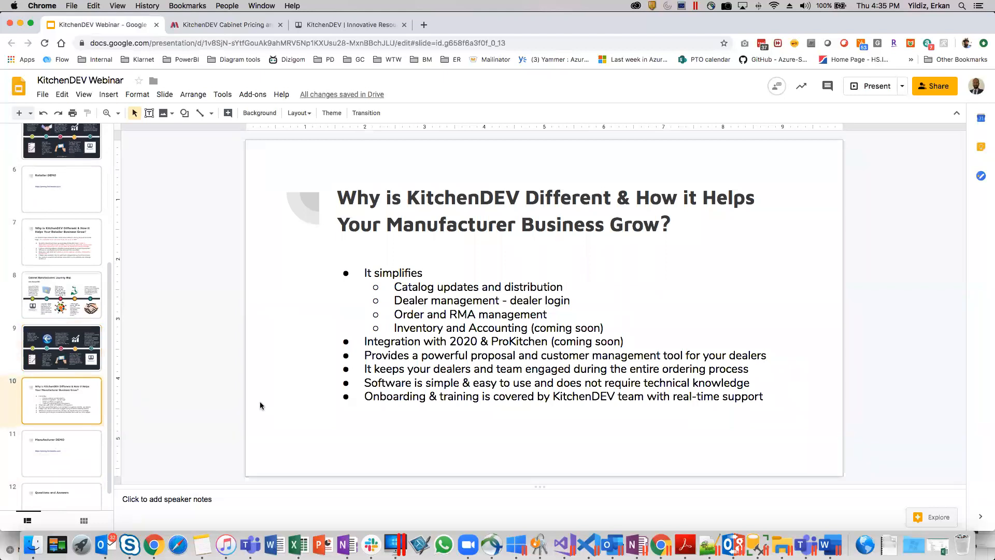